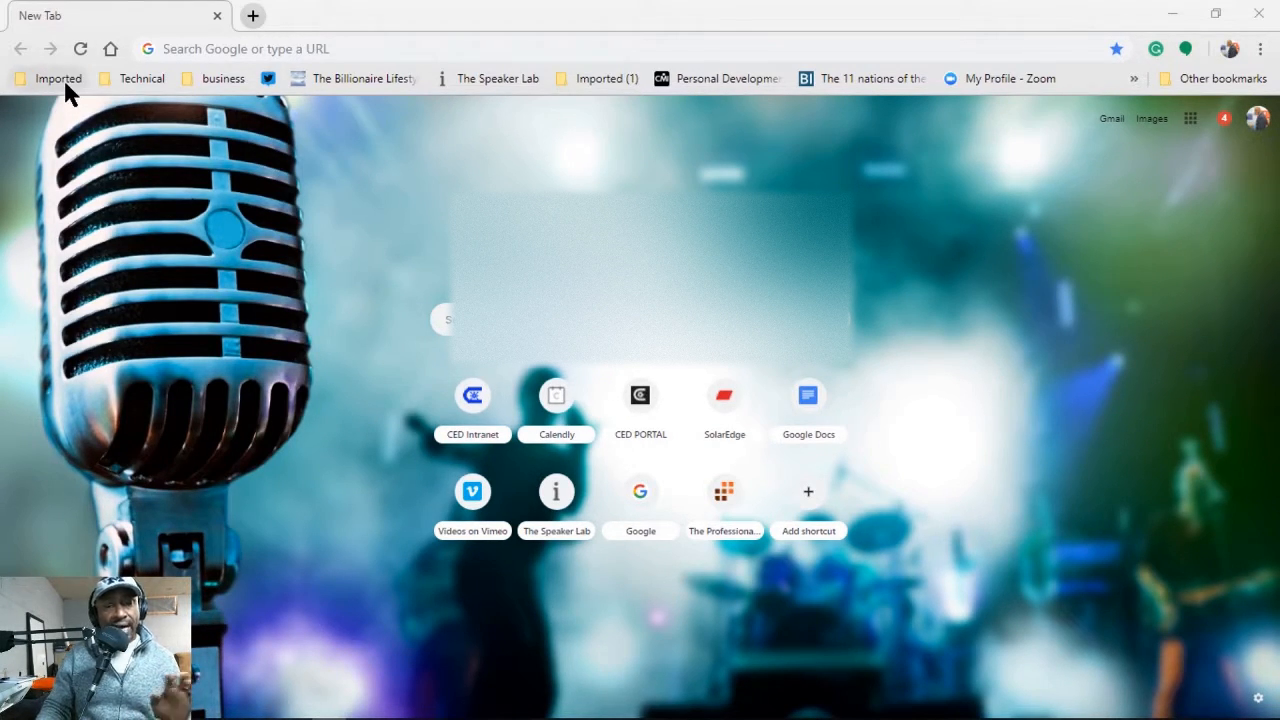
left_click(277, 49)
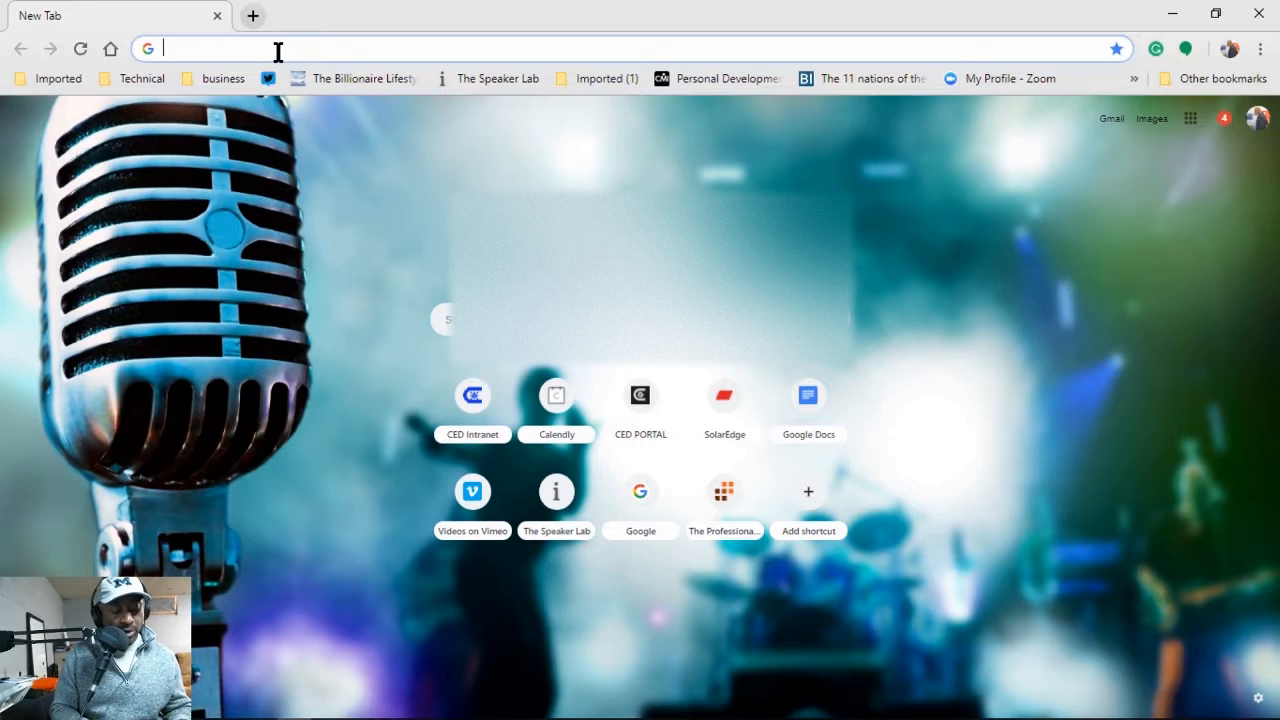
type("www.sola")
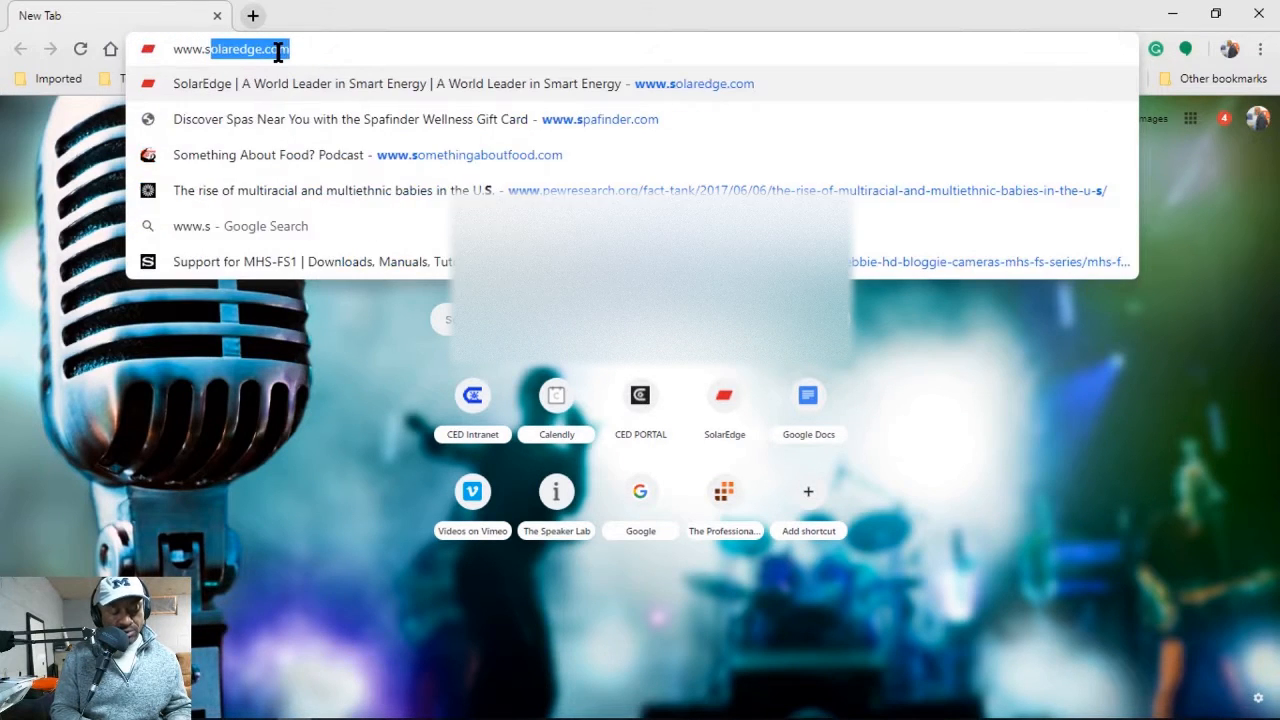
type("r")
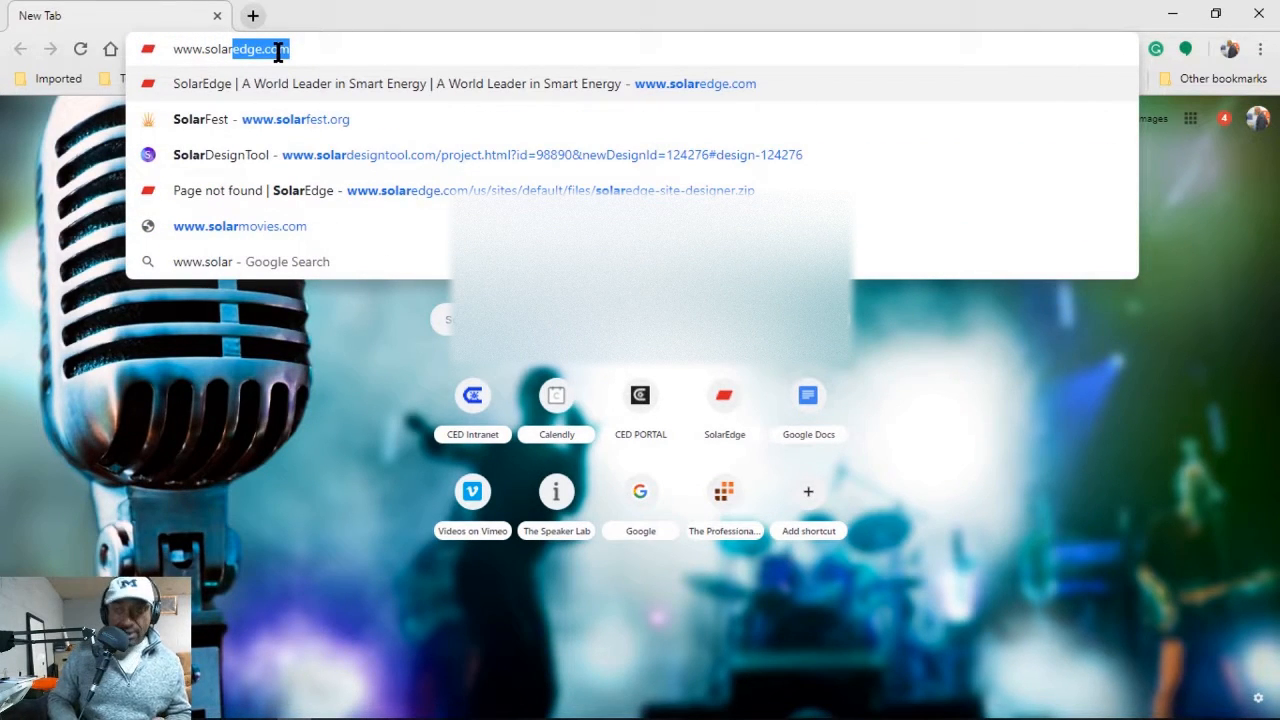
key("Right")
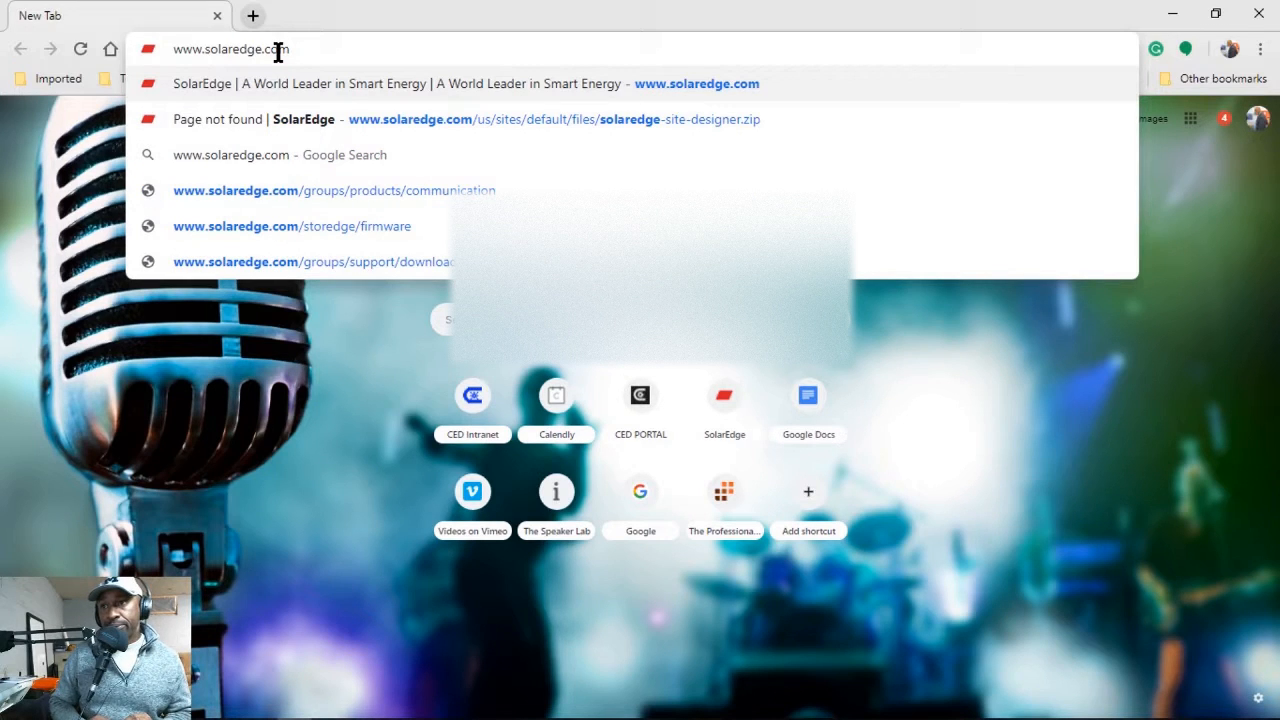
key("Return")
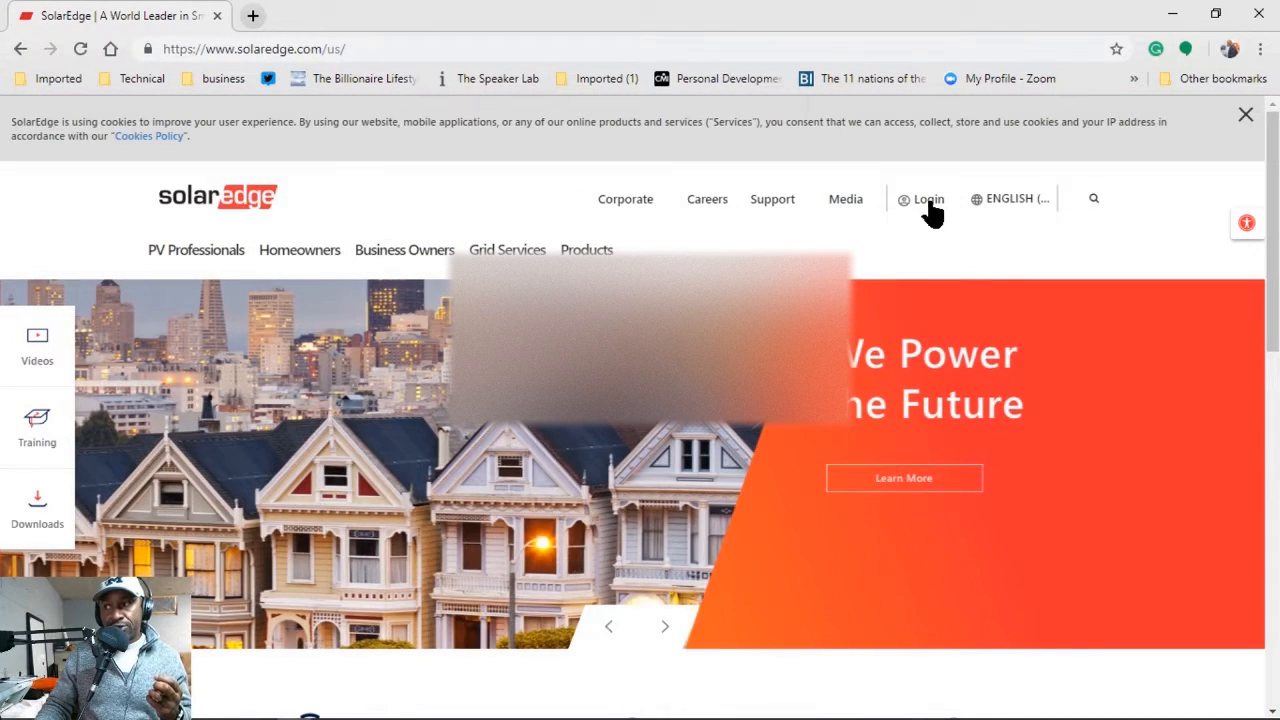
Choose Designer from the Login menu and log in to SolarEdge Designer.
left_click(929, 206)
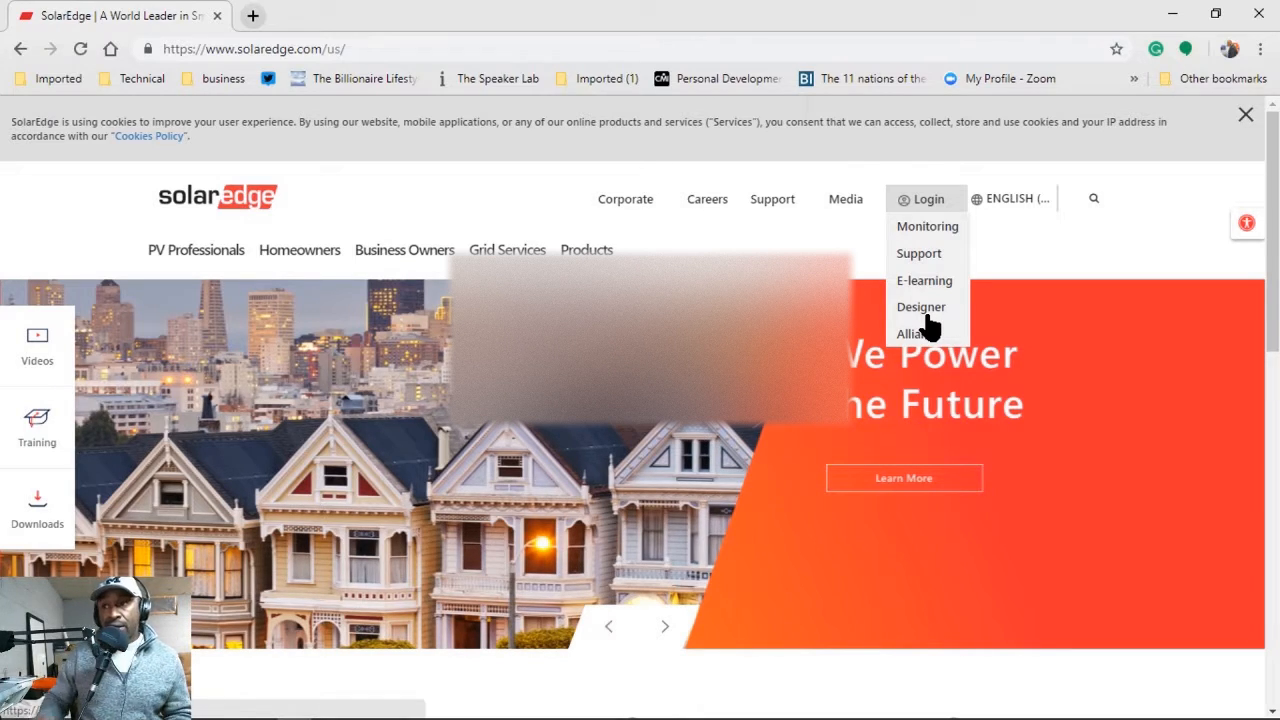
left_click(922, 309)
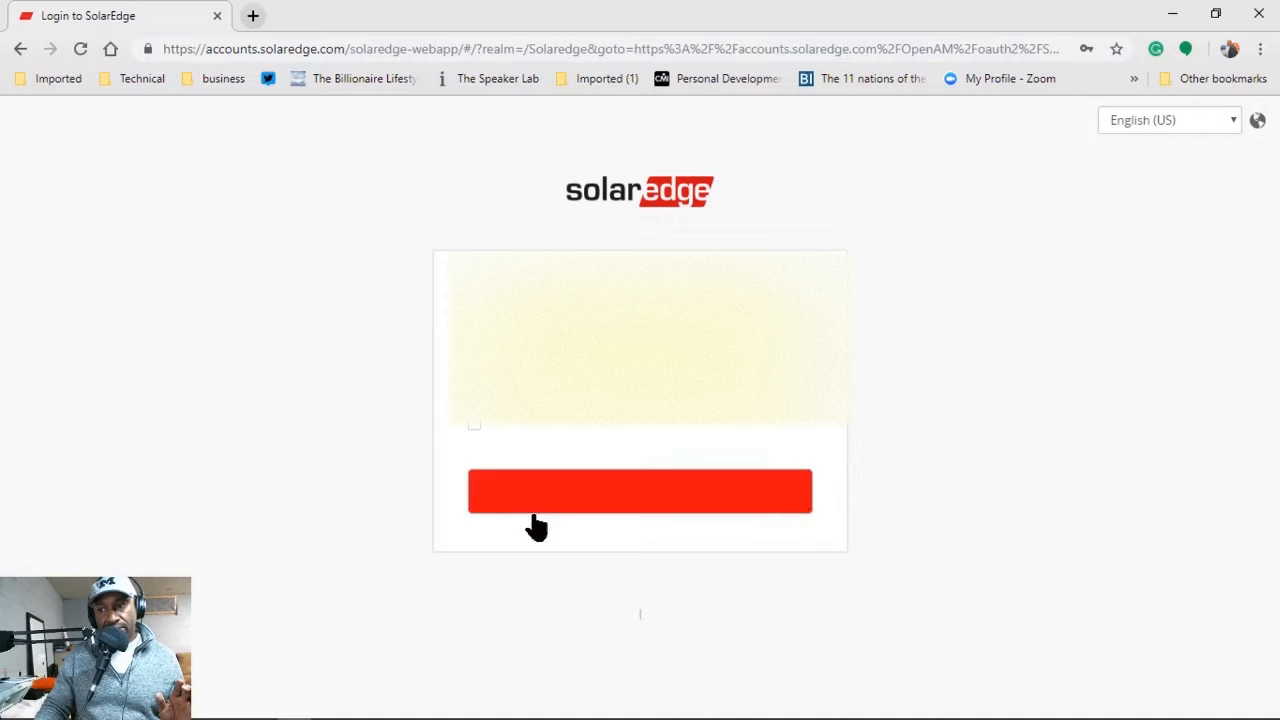
left_click(600, 512)
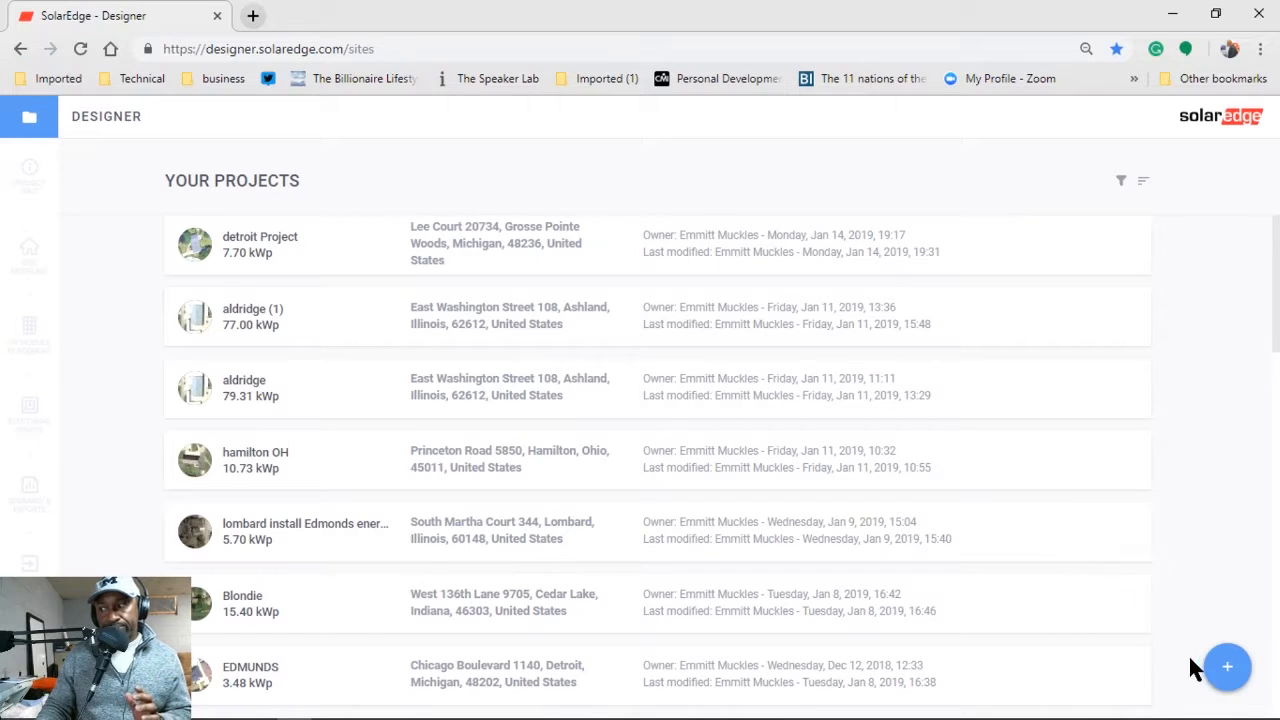
Create project 'Detroit Project 2', enter the site address from the suggestions, and select it.
left_click(1227, 666)
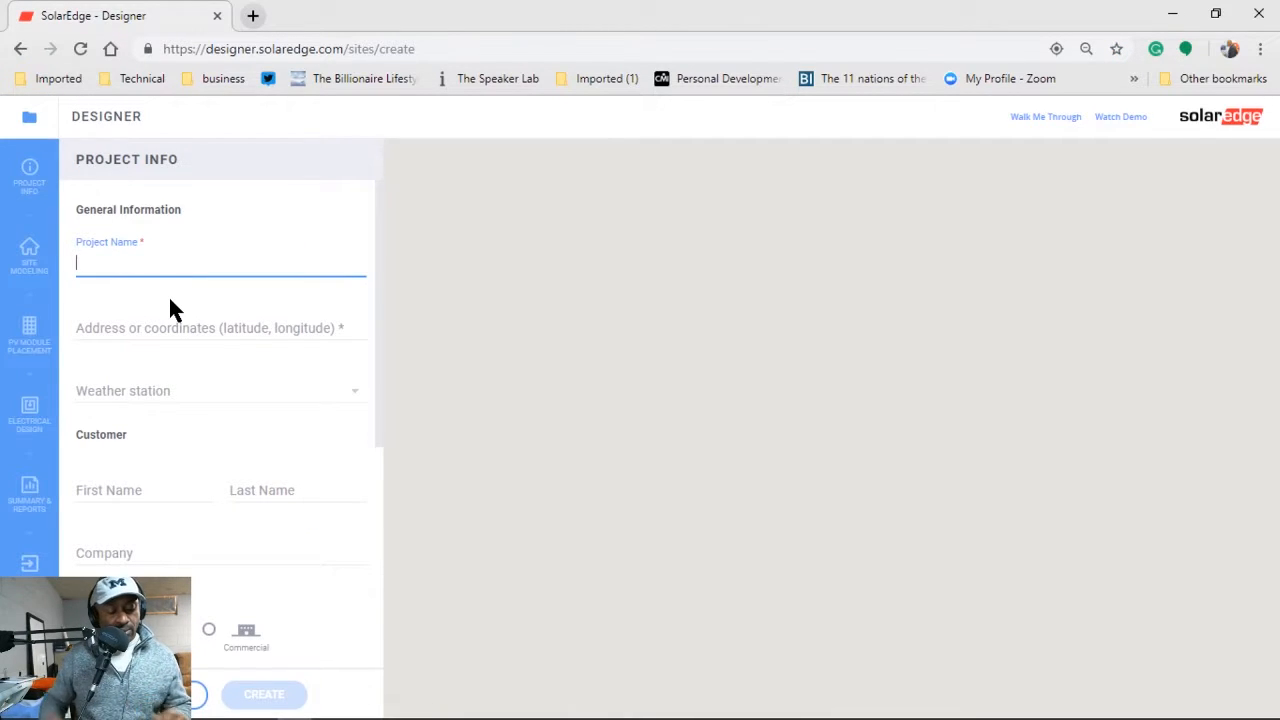
type("Detr")
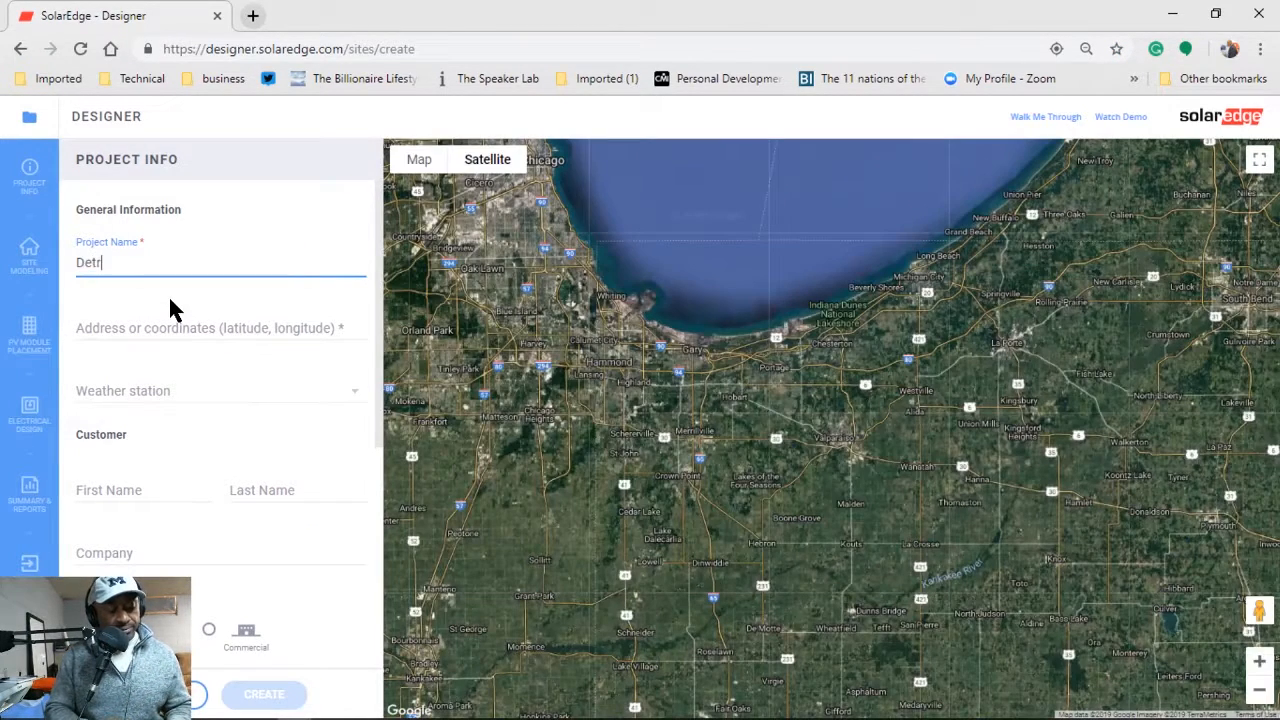
type("oit Project 2")
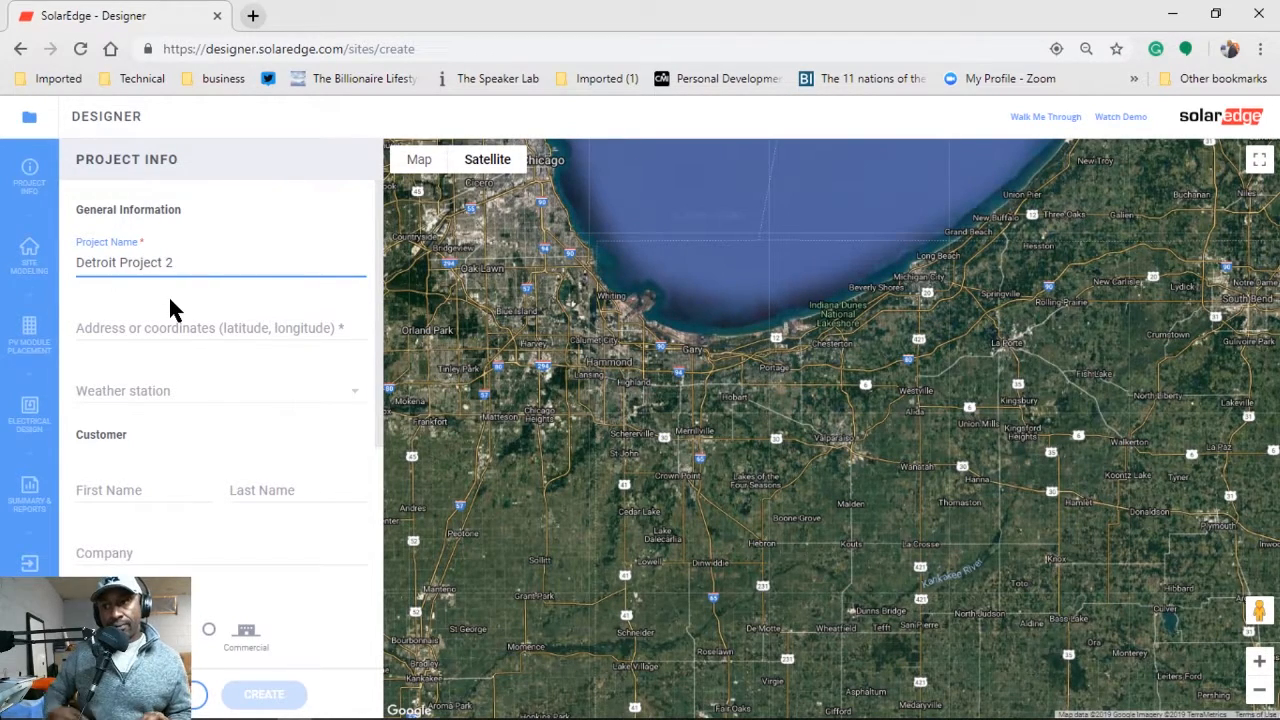
left_click(130, 330)
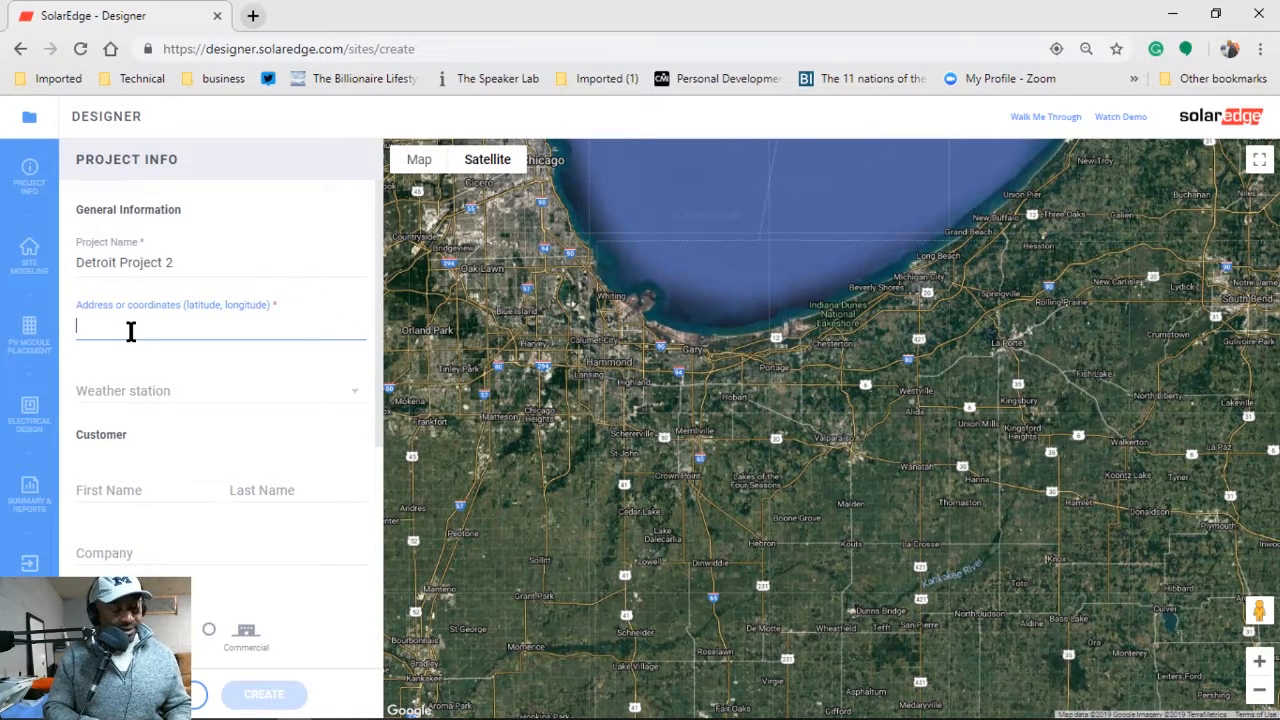
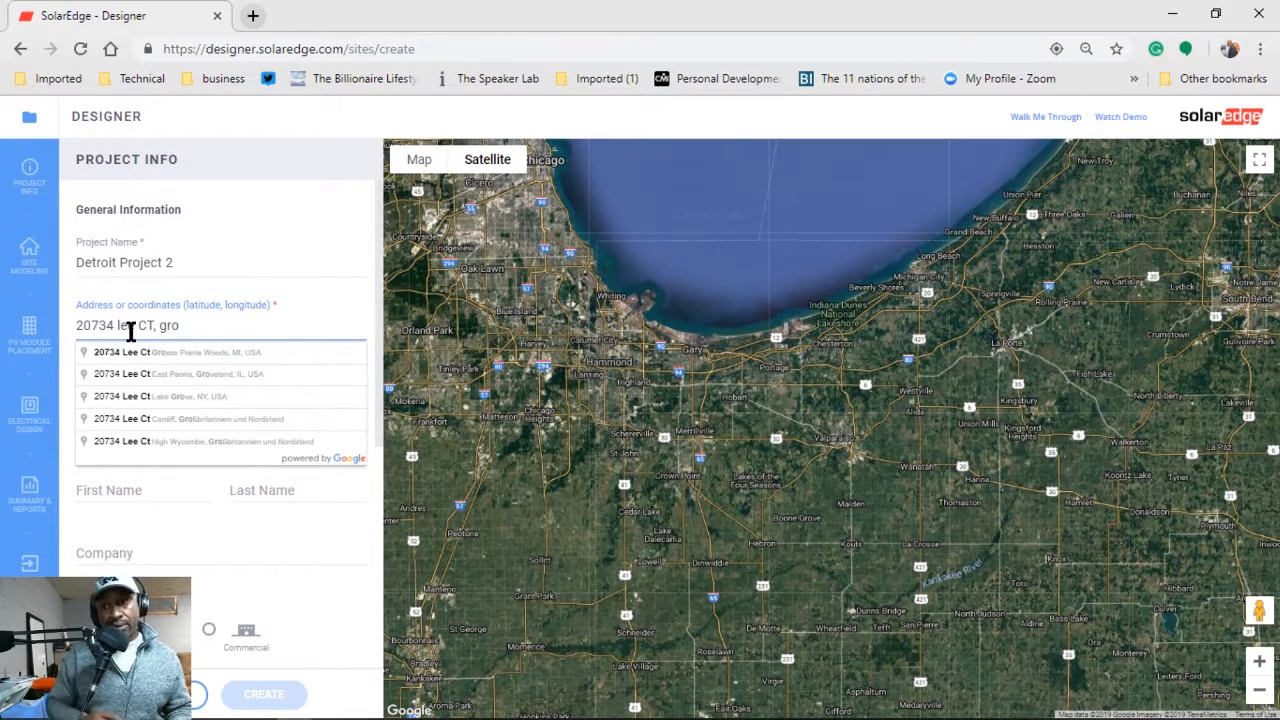
left_click(190, 354)
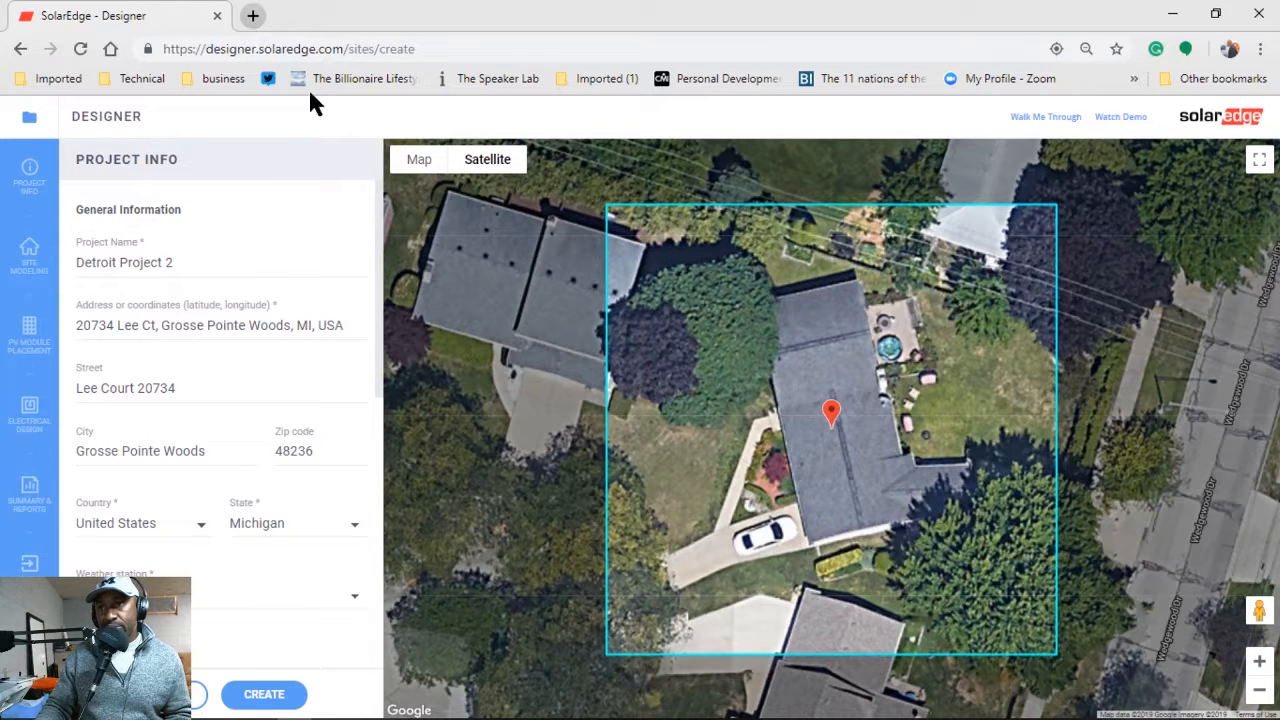
left_click_drag(348, 330, 55, 338)
key("ctrl+c")
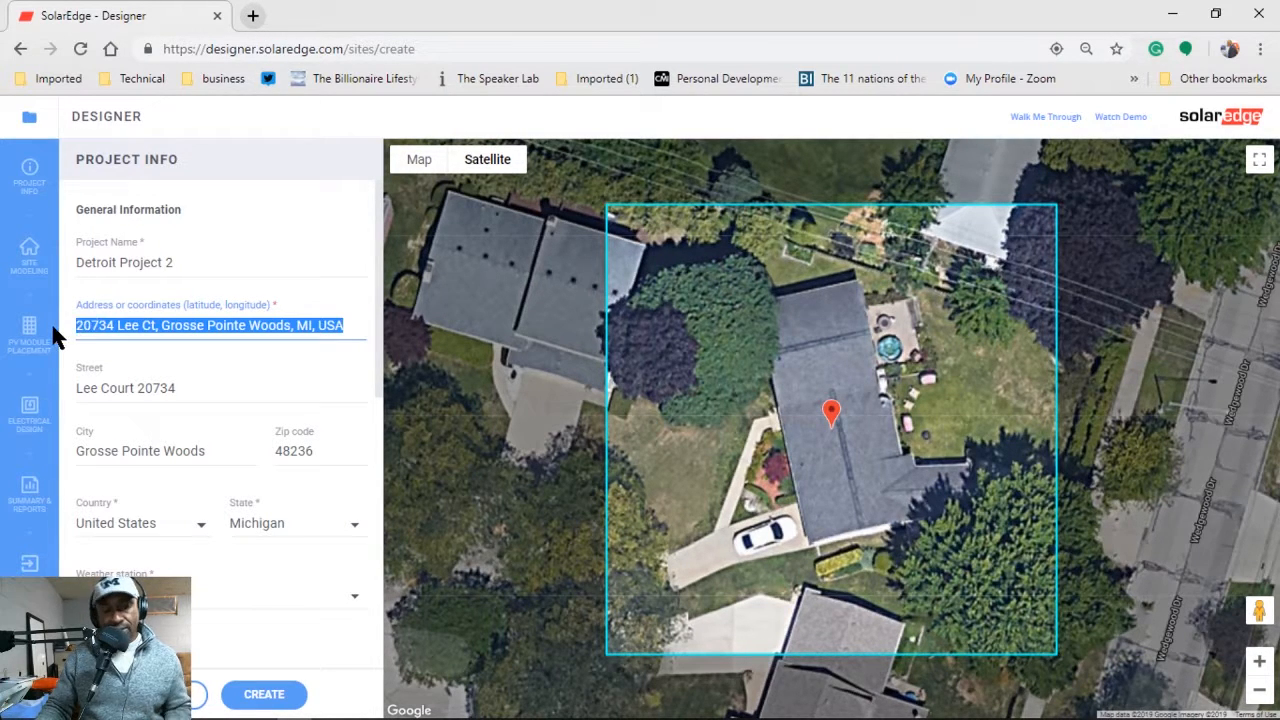
Look up the copied site address in a new tab and view the street in Street View.
left_click(253, 17)
key("ctrl+v")
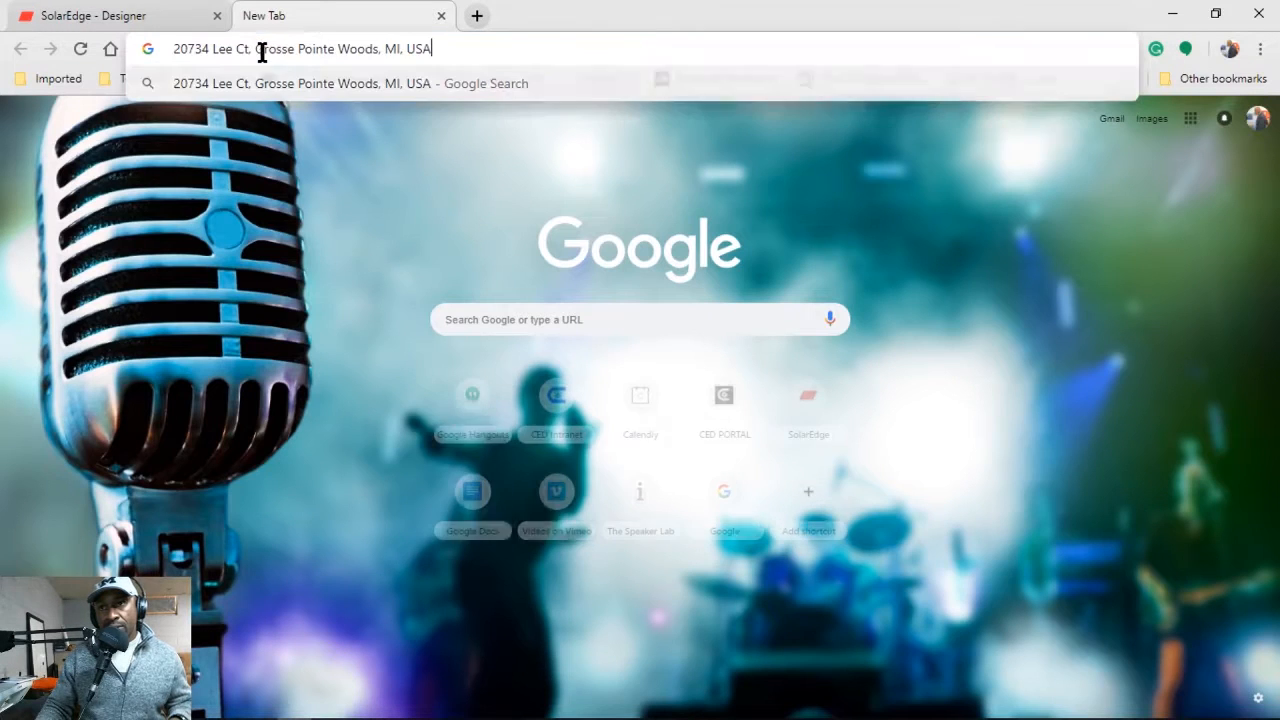
key("Return")
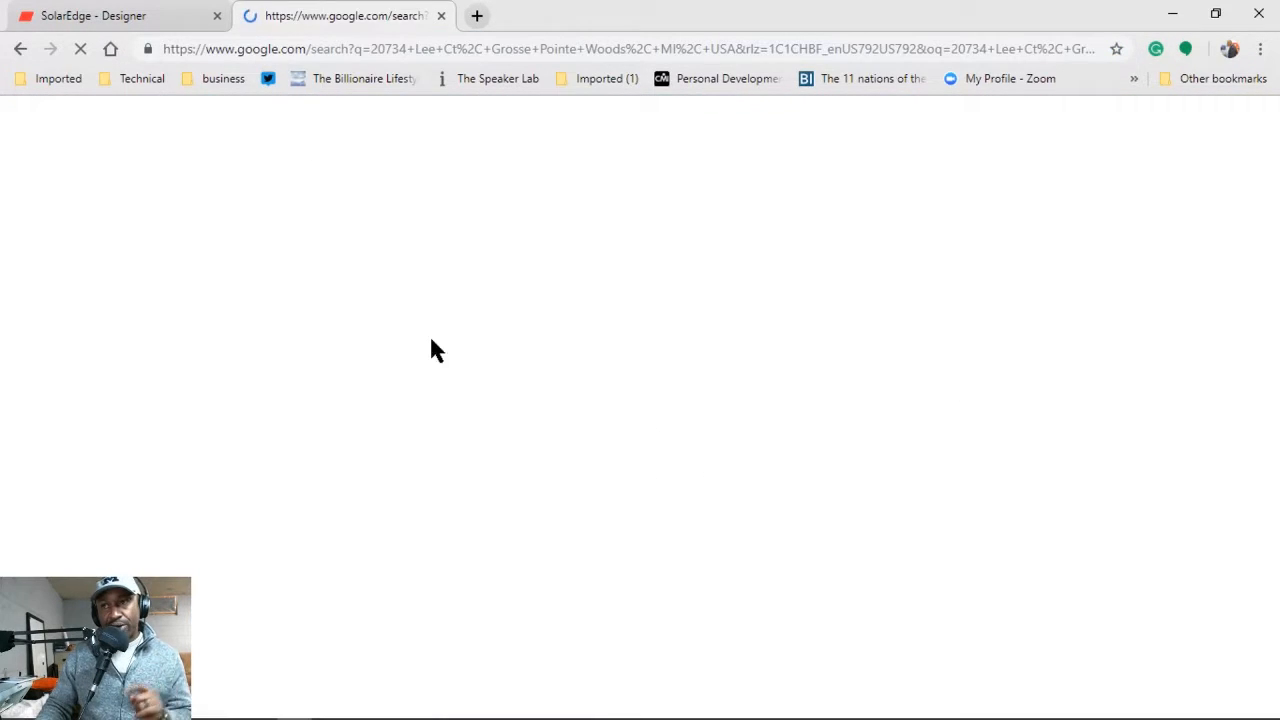
left_click(205, 441)
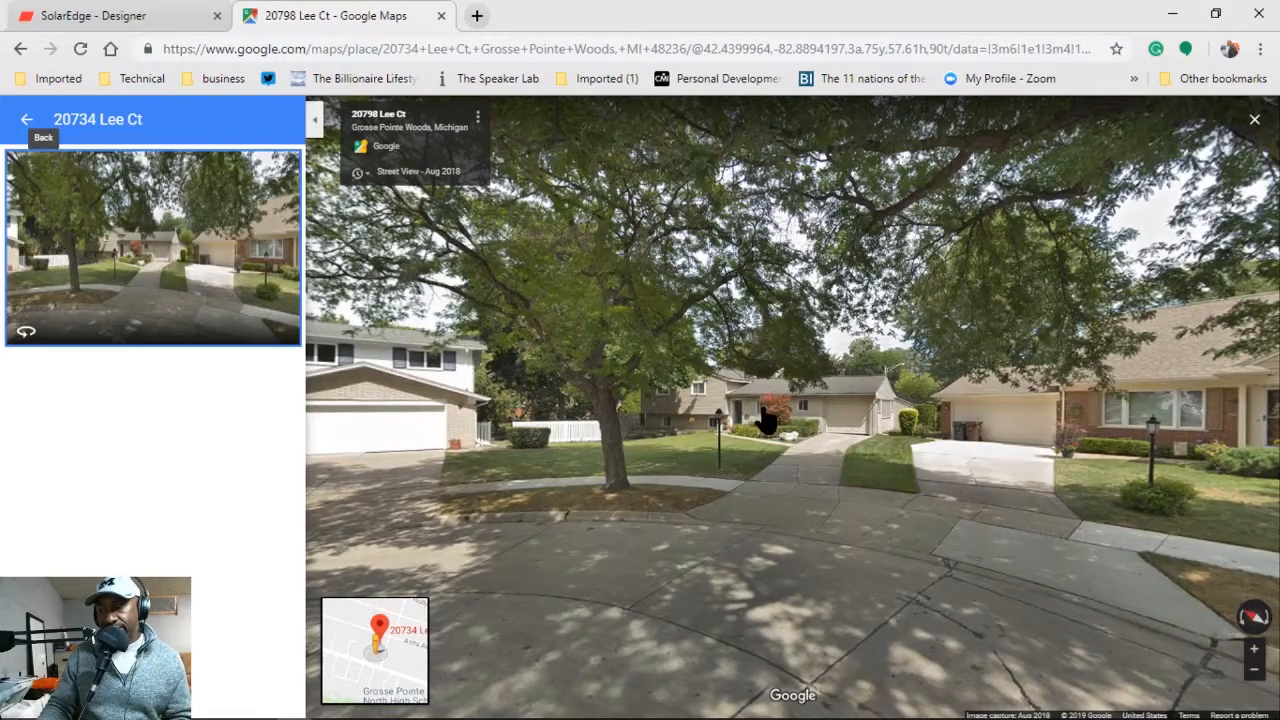
left_click_drag(775, 418, 656, 375)
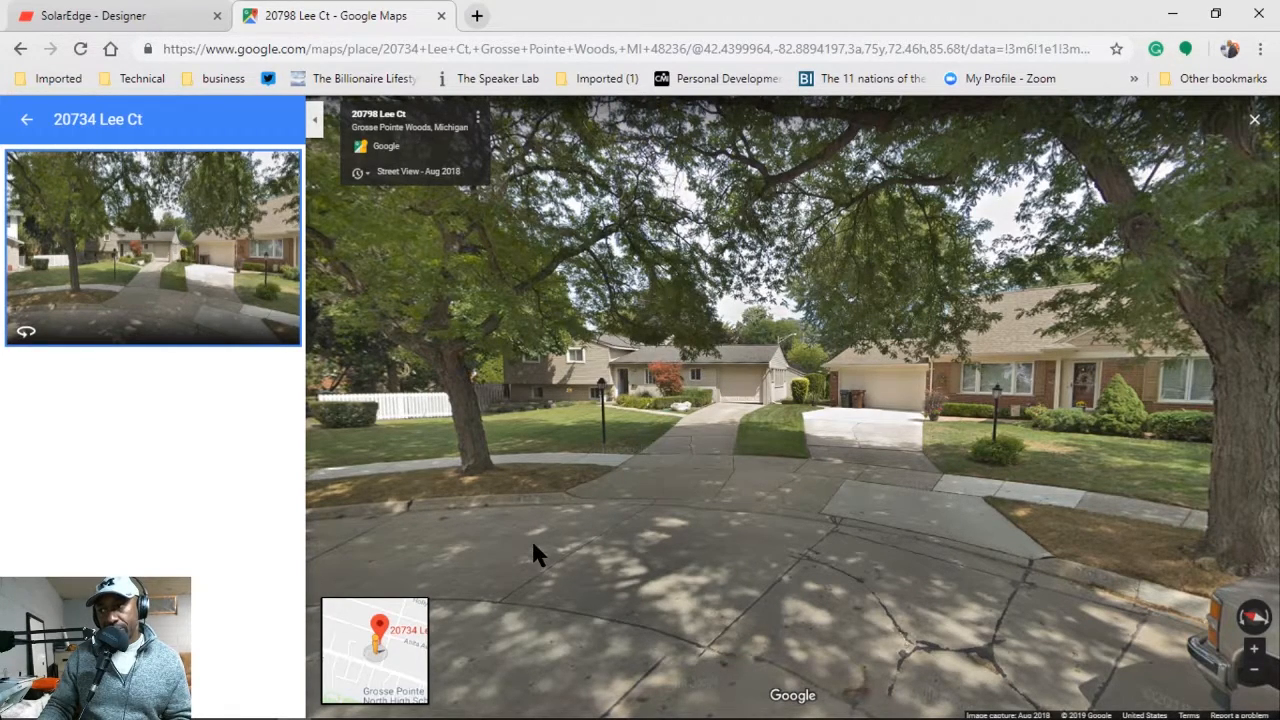
left_click(150, 16)
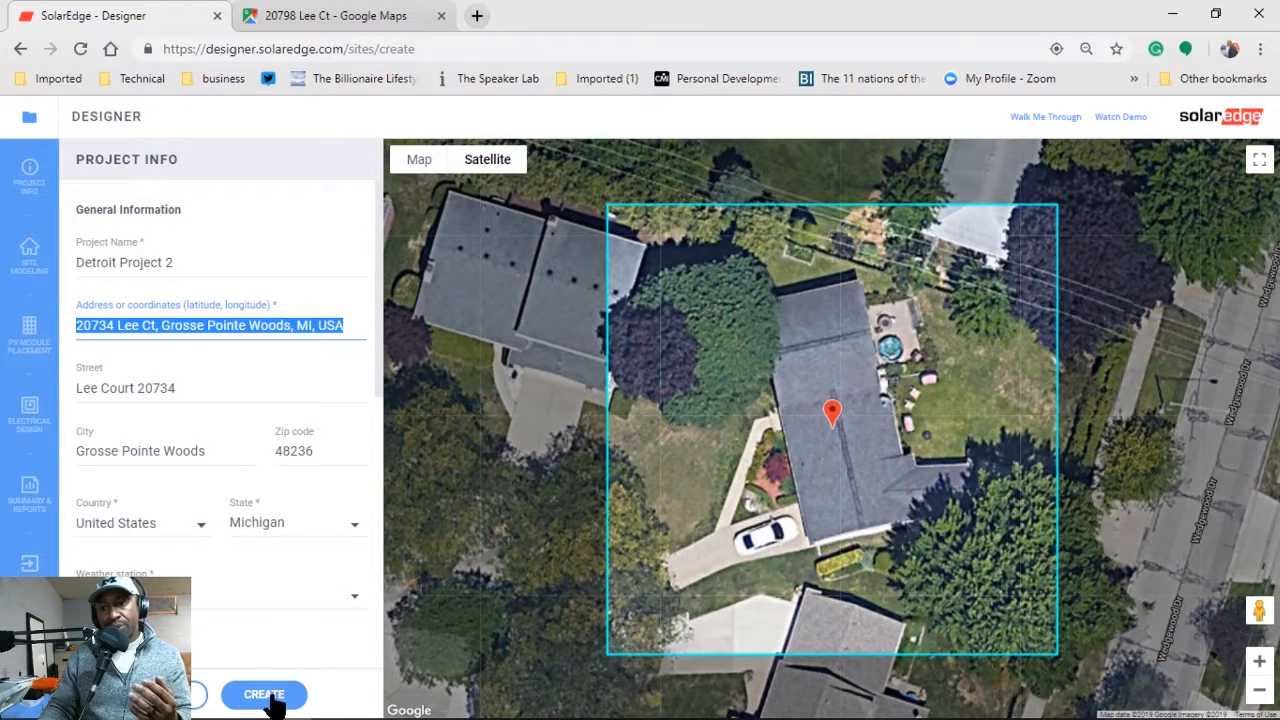
Fill in the customer's first name, last name and company name.
scroll(229, 665, "down", 4)
scroll(228, 626, "up", 1)
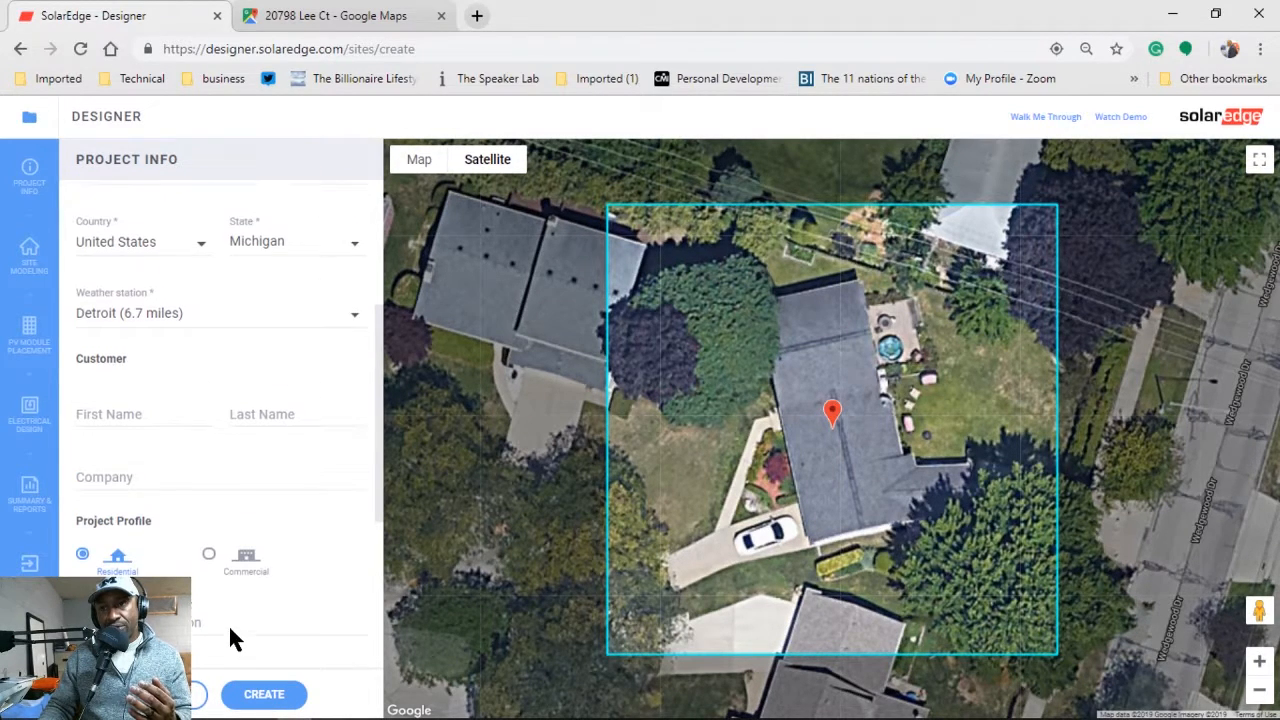
left_click(118, 417)
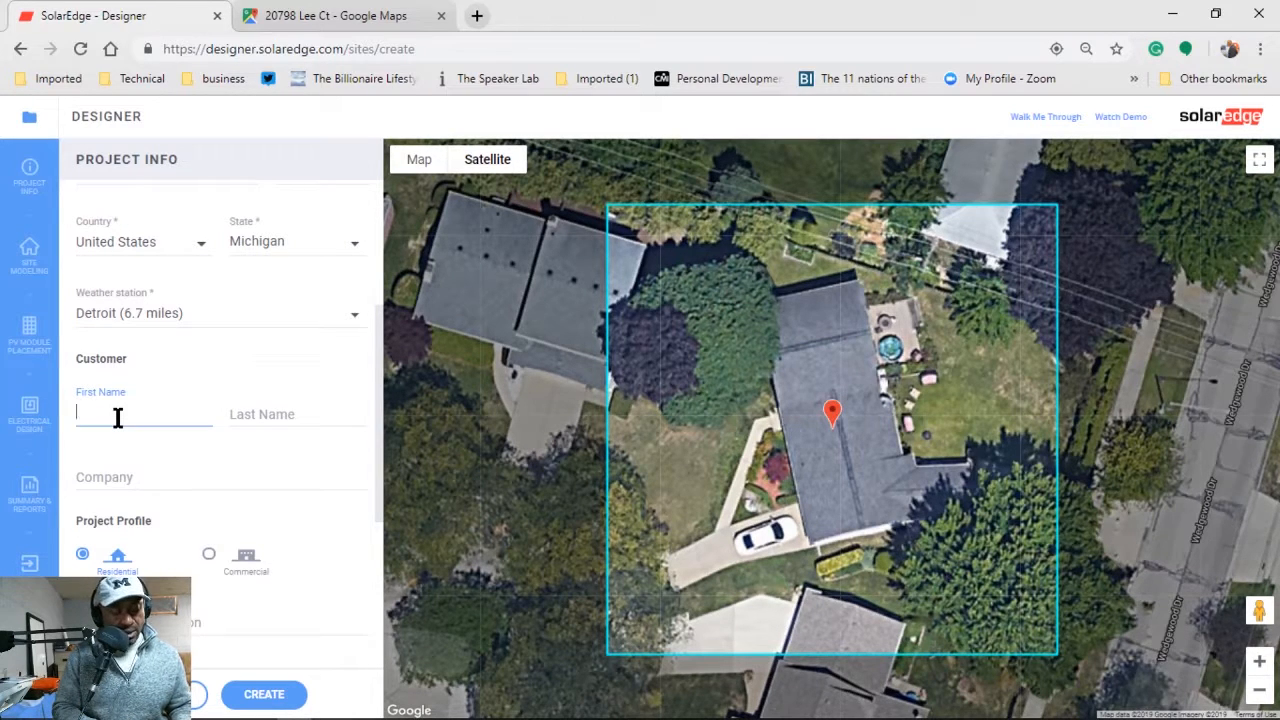
type("Jon")
key("Tab")
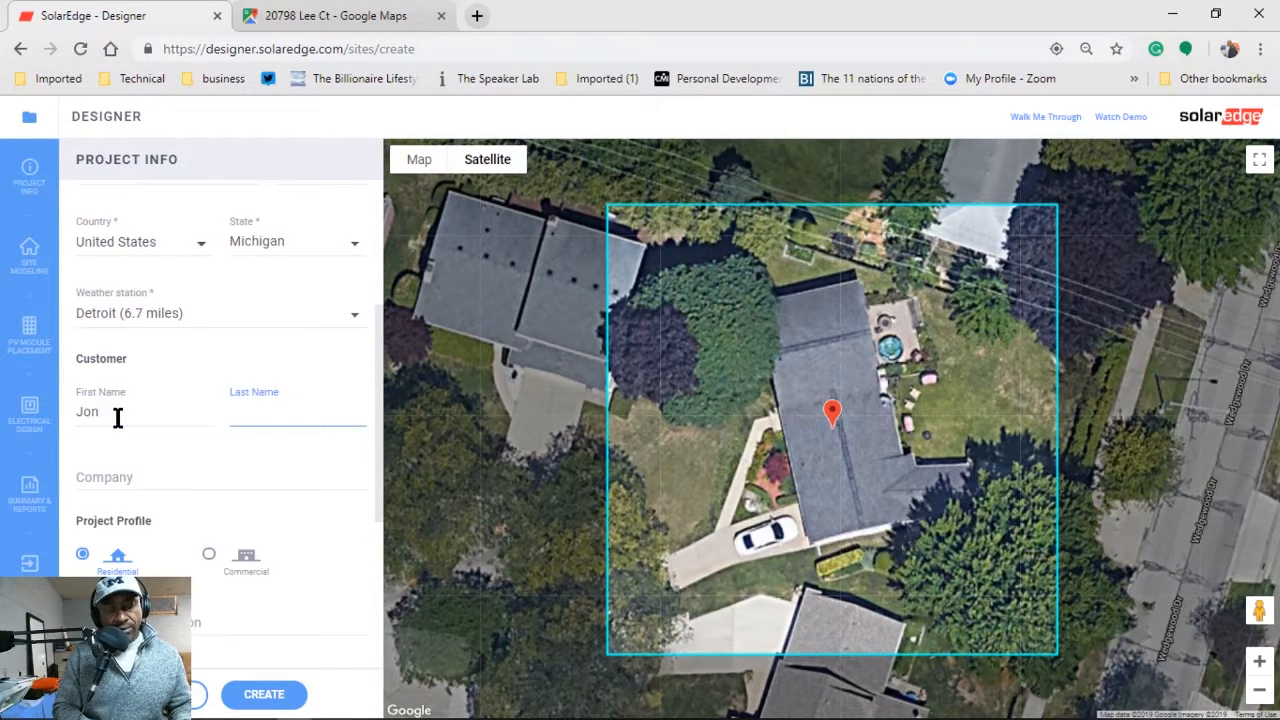
type("Doe")
key("Tab")
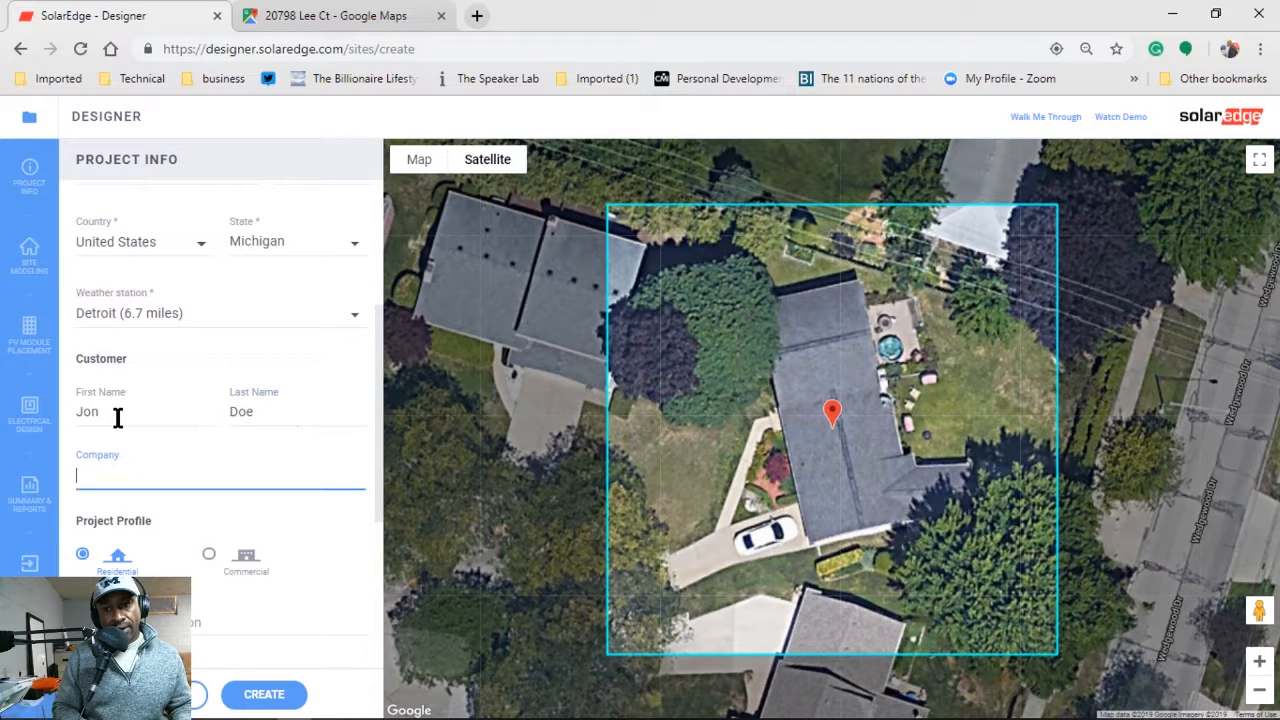
type("Doe ")
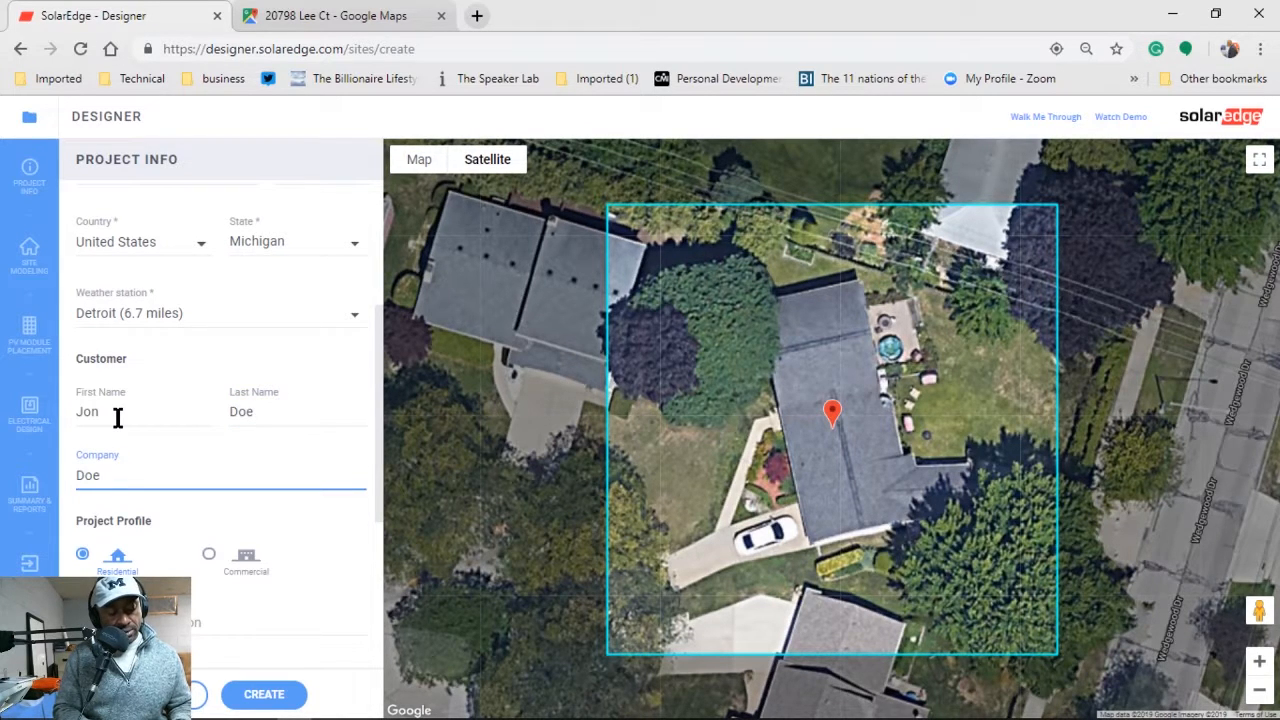
type("Boy")
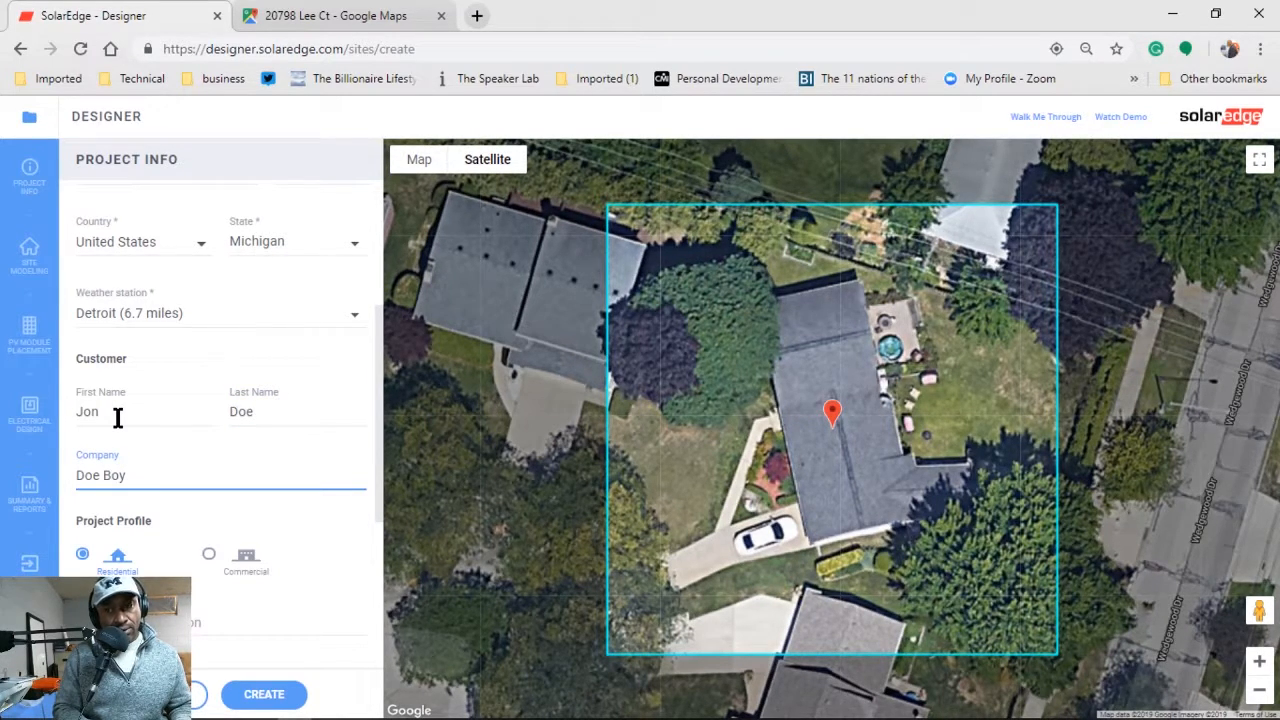
type(" compa")
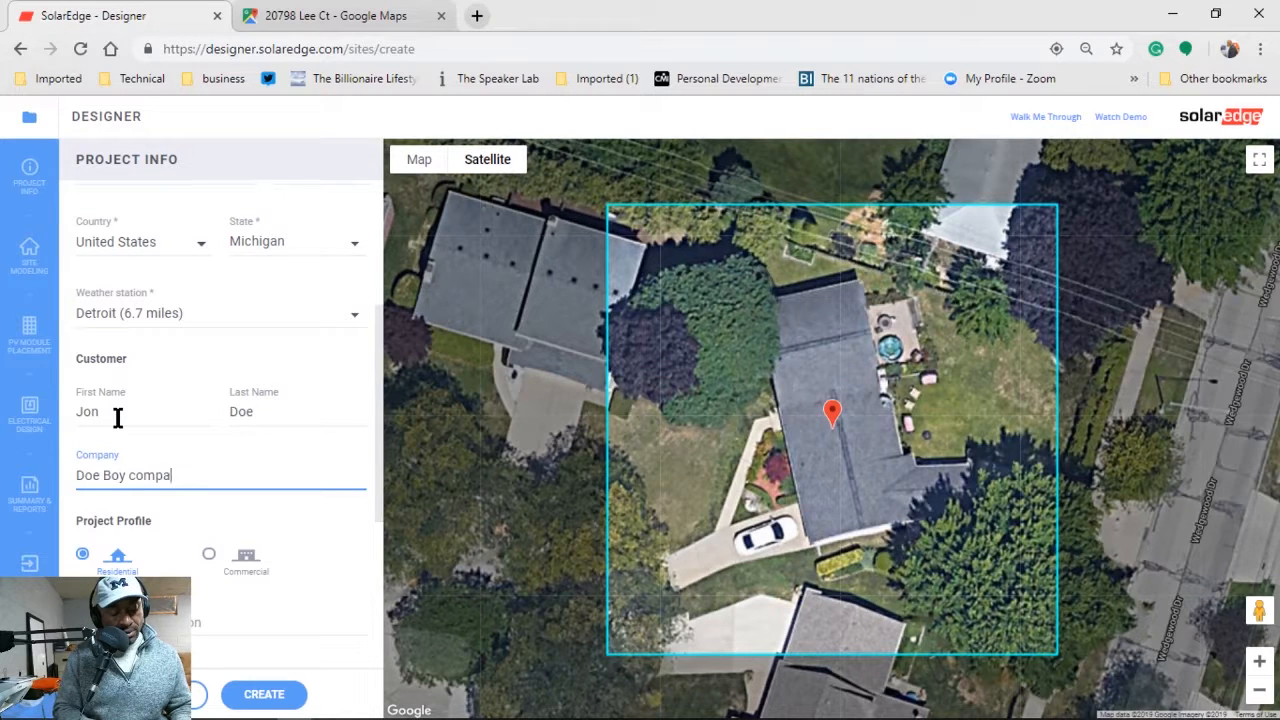
type("ny")
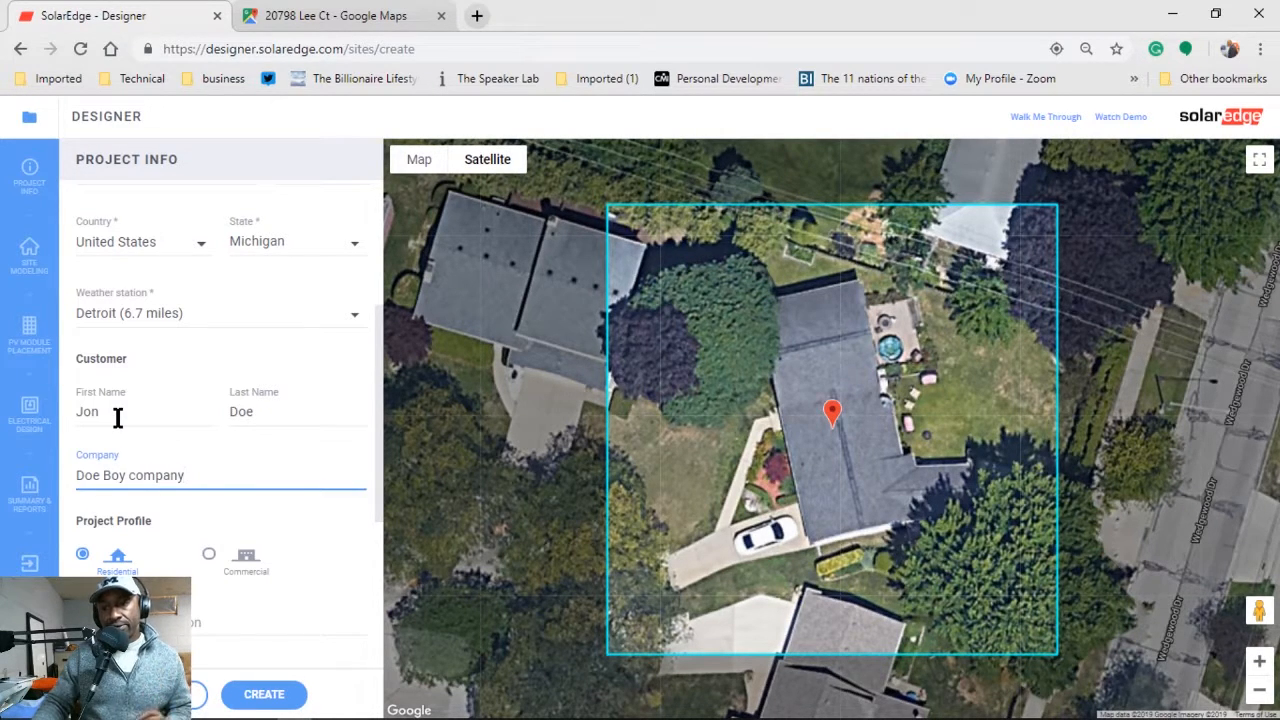
scroll(225, 585, "down", 3)
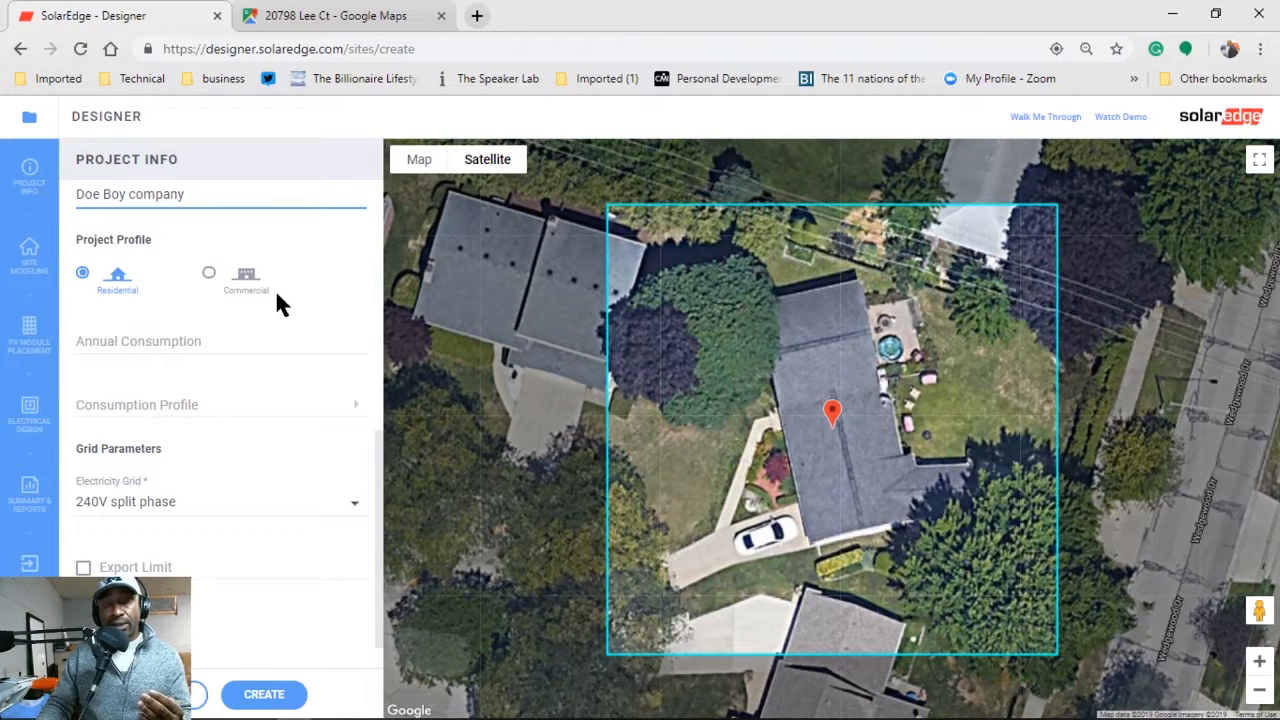
Keep the Residential profile with a 240V split-phase grid and create the project.
left_click(352, 505)
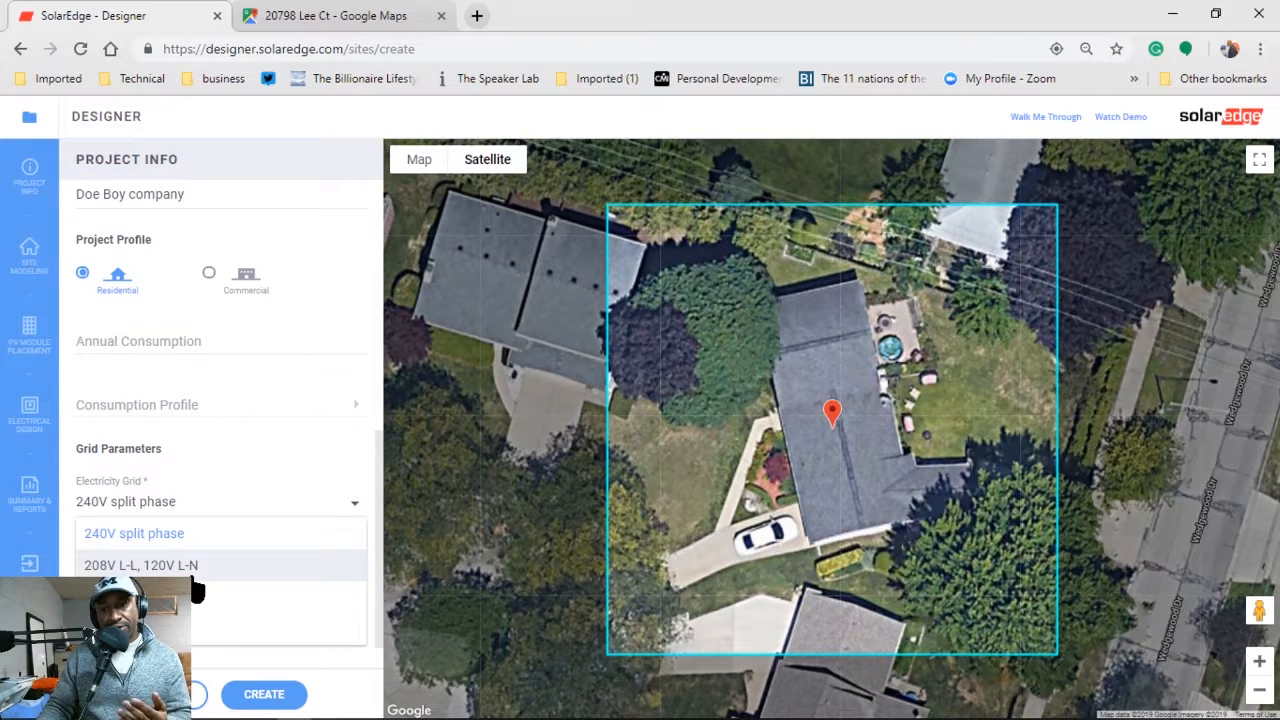
left_click(211, 275)
left_click(209, 274)
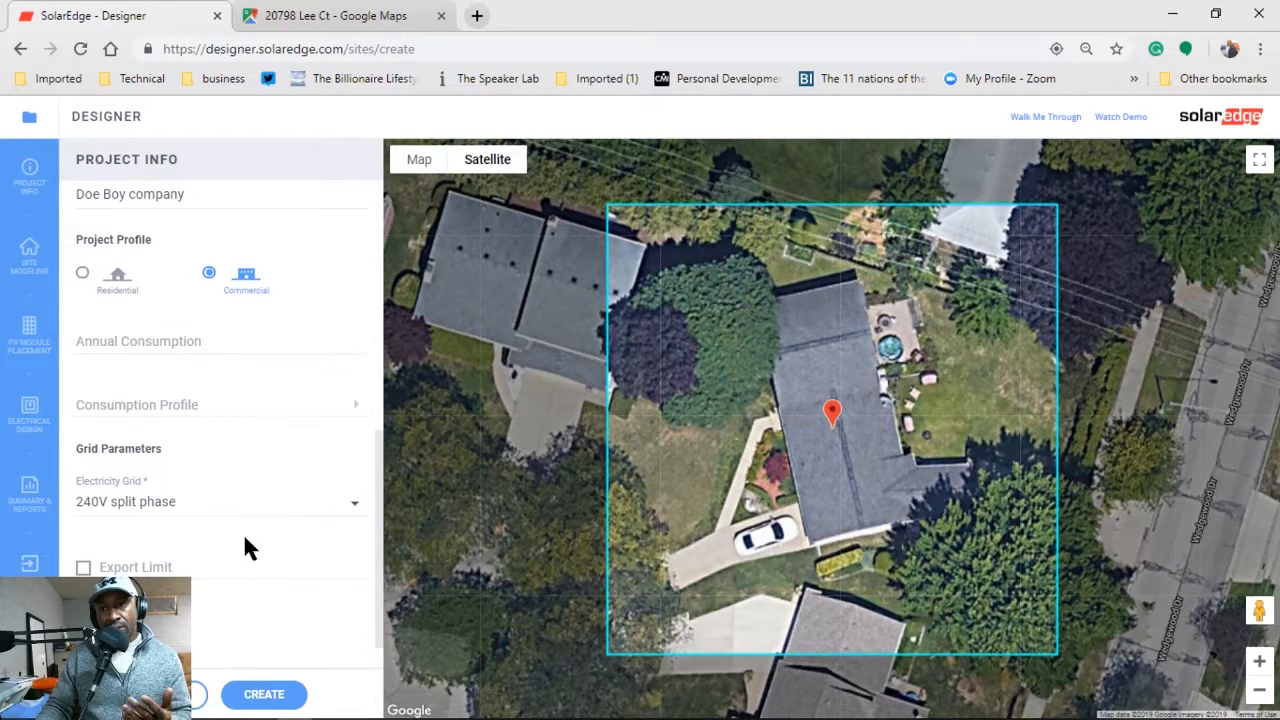
left_click(358, 508)
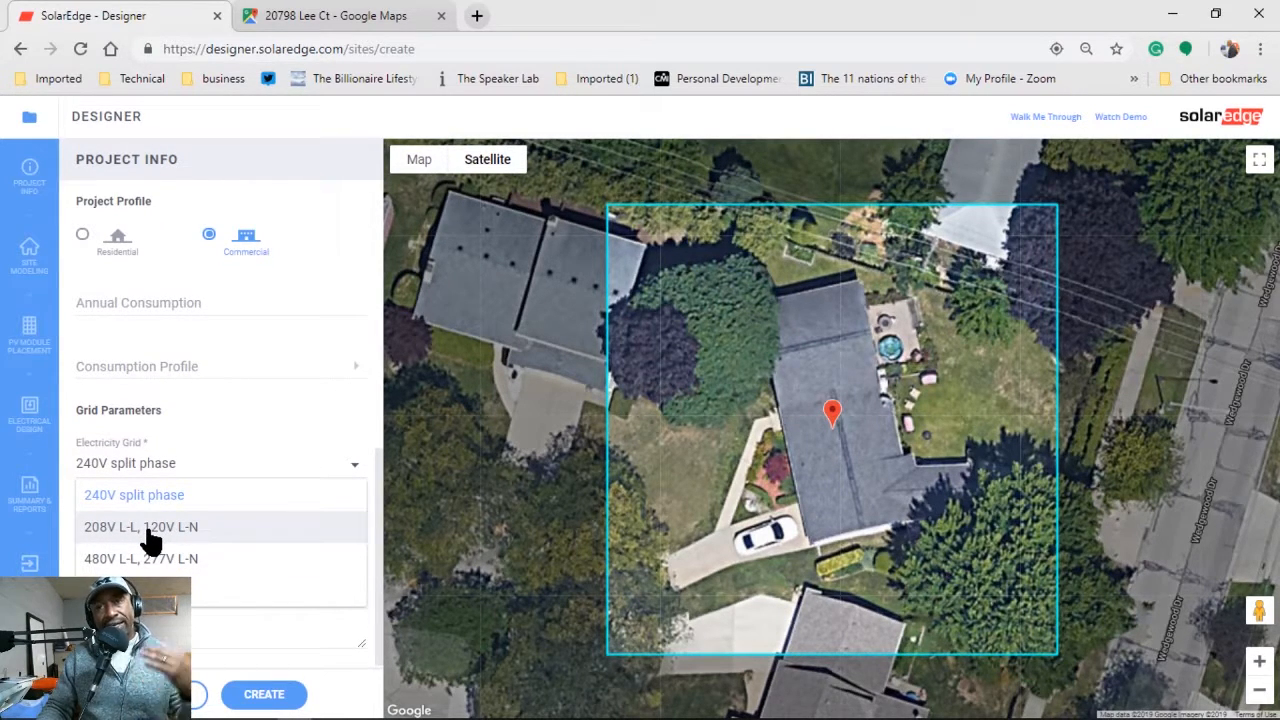
left_click(99, 238)
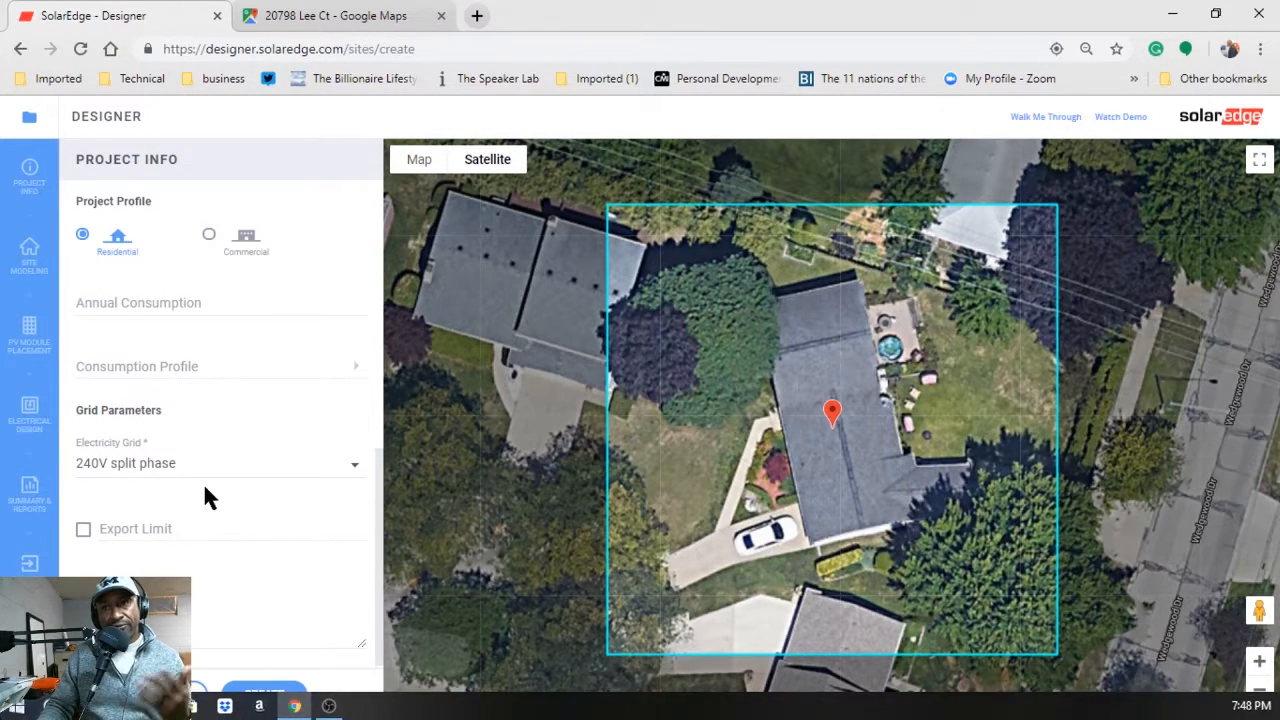
left_click(254, 634)
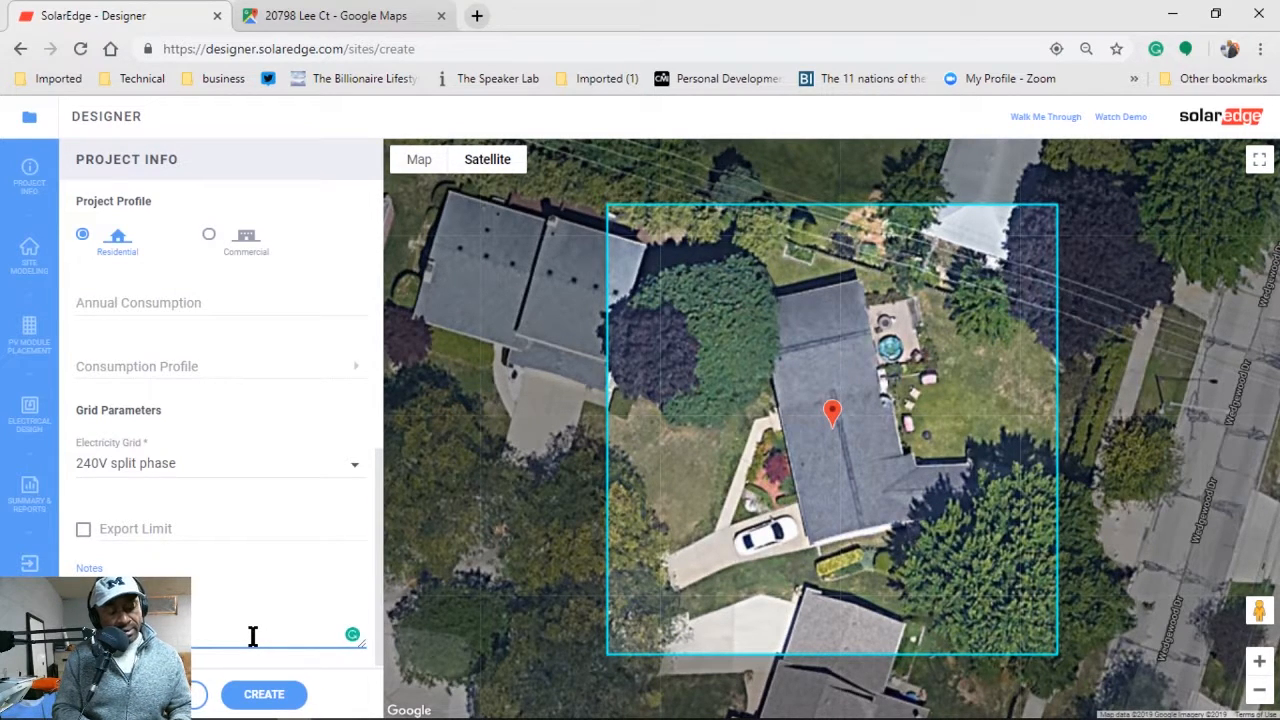
left_click(264, 694)
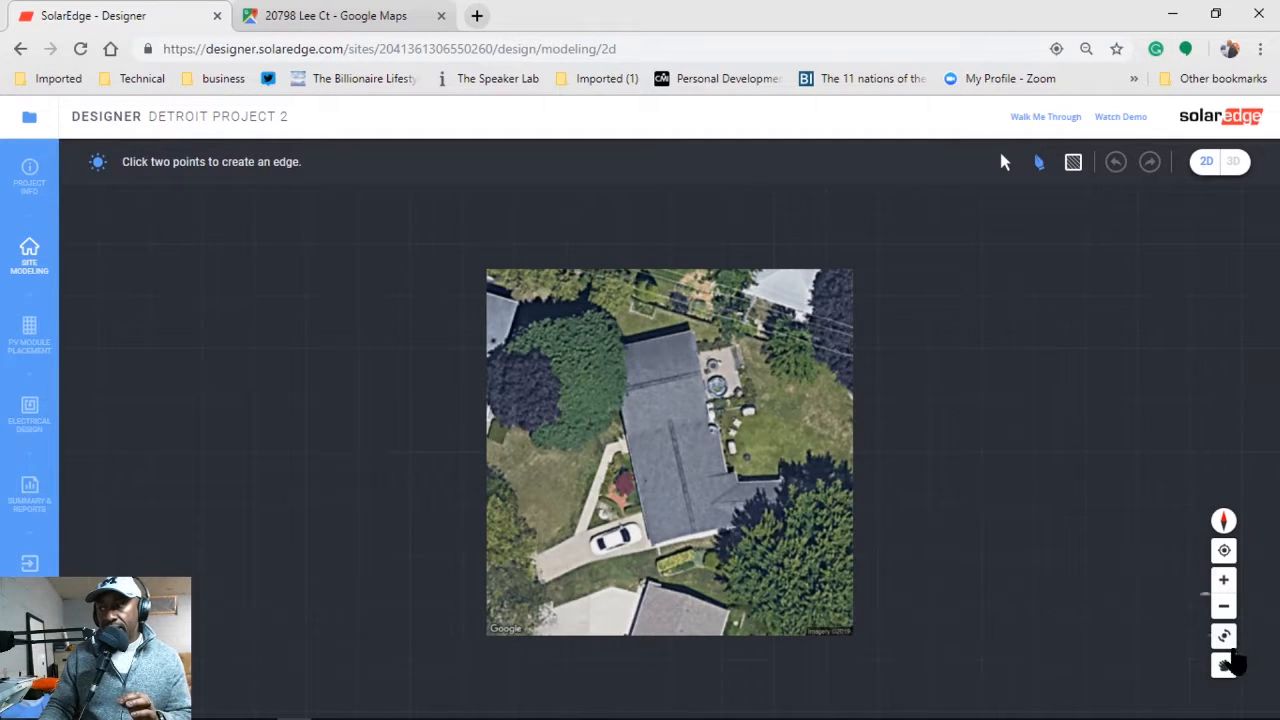
Rotate the satellite image so the roof lies horizontally.
left_click(1226, 640)
left_click_drag(673, 479, 742, 287)
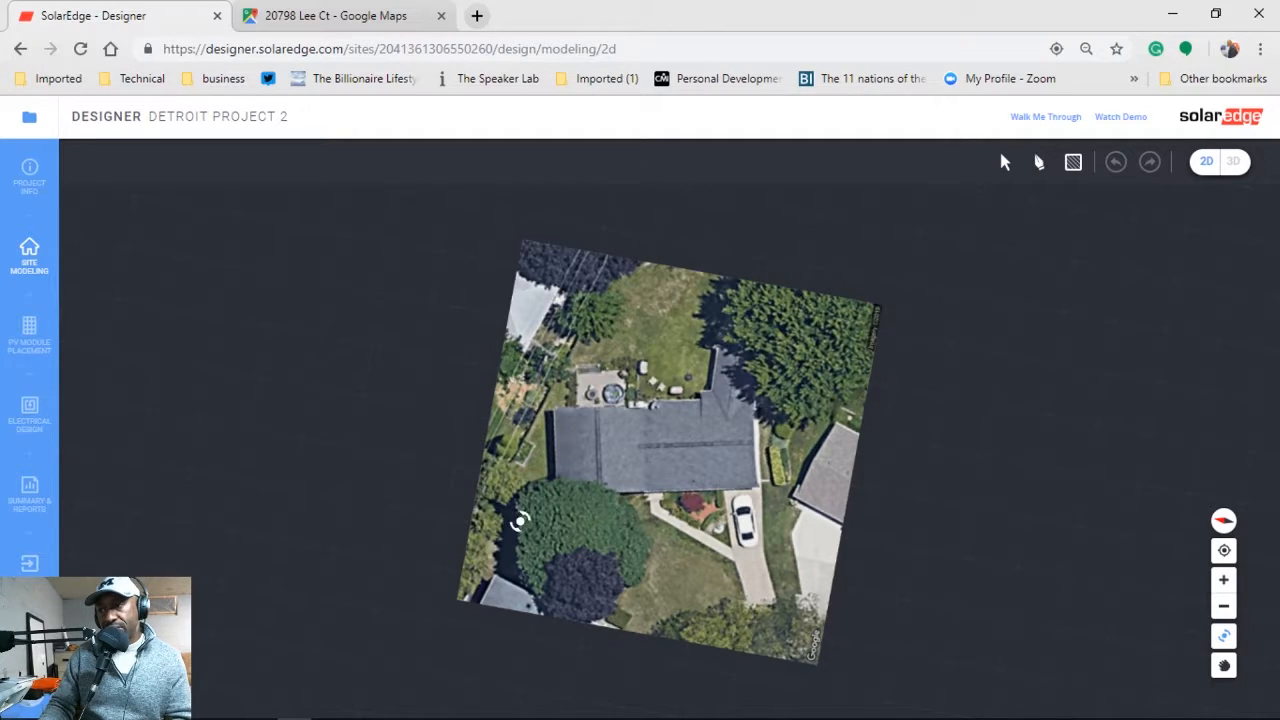
left_click(1223, 636)
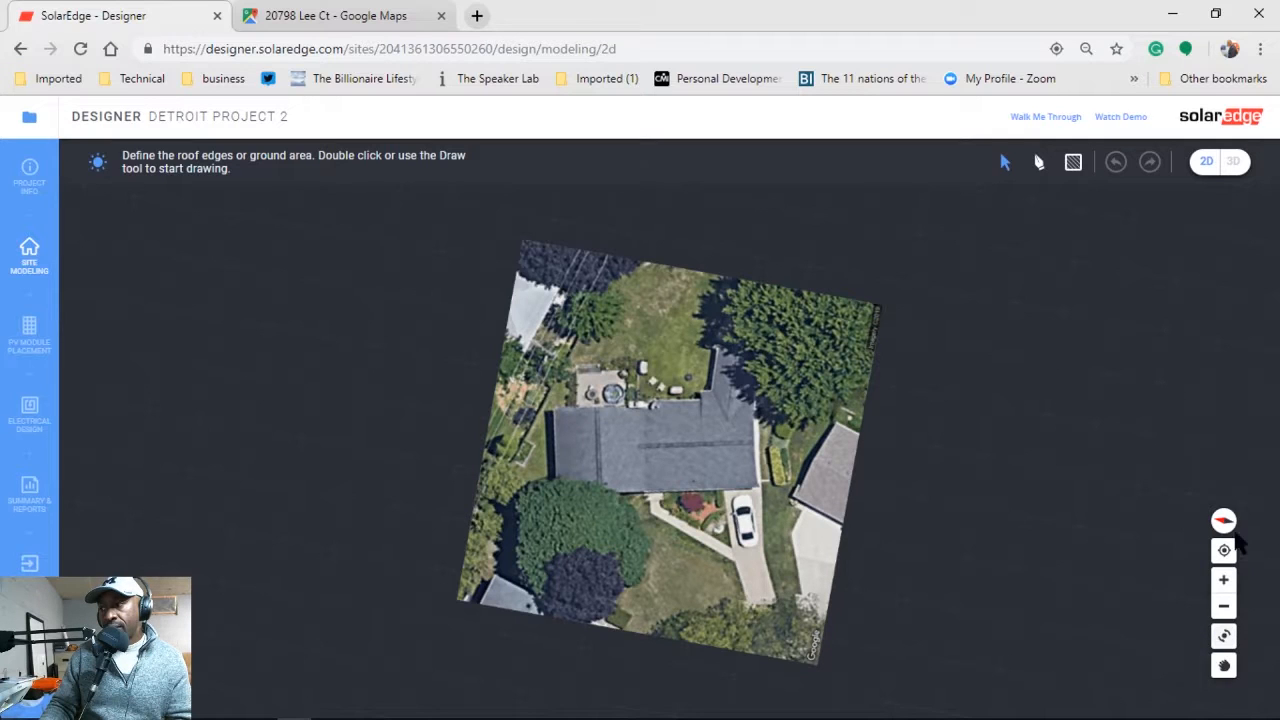
Outline the roof face with four corners, about 36 ft 9 in by 13 ft 11 in.
left_click(1040, 163)
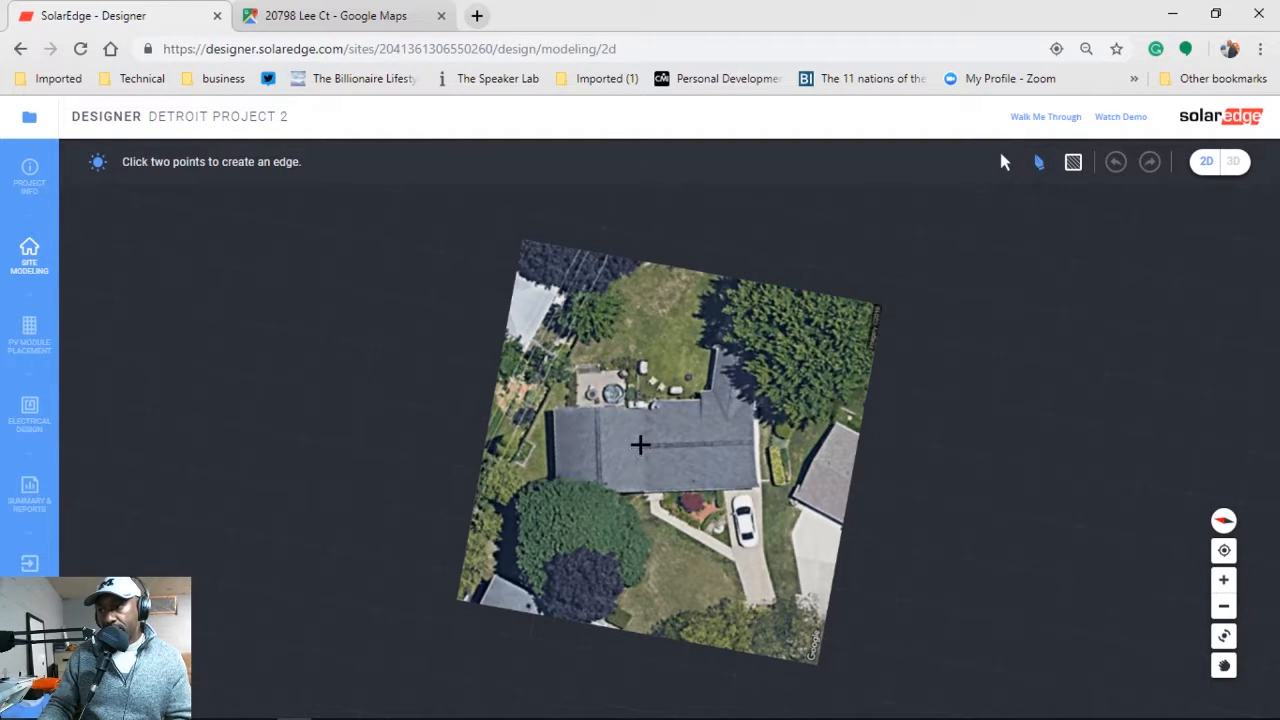
left_click(639, 445)
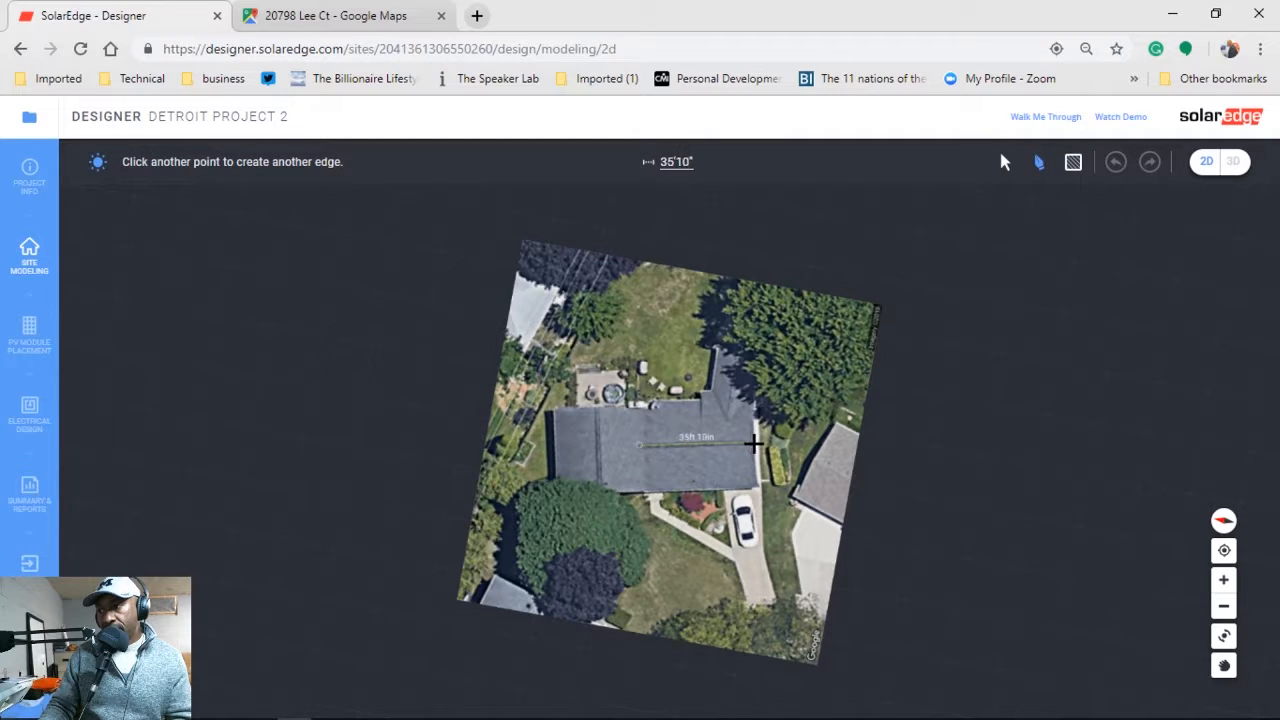
left_click(755, 445)
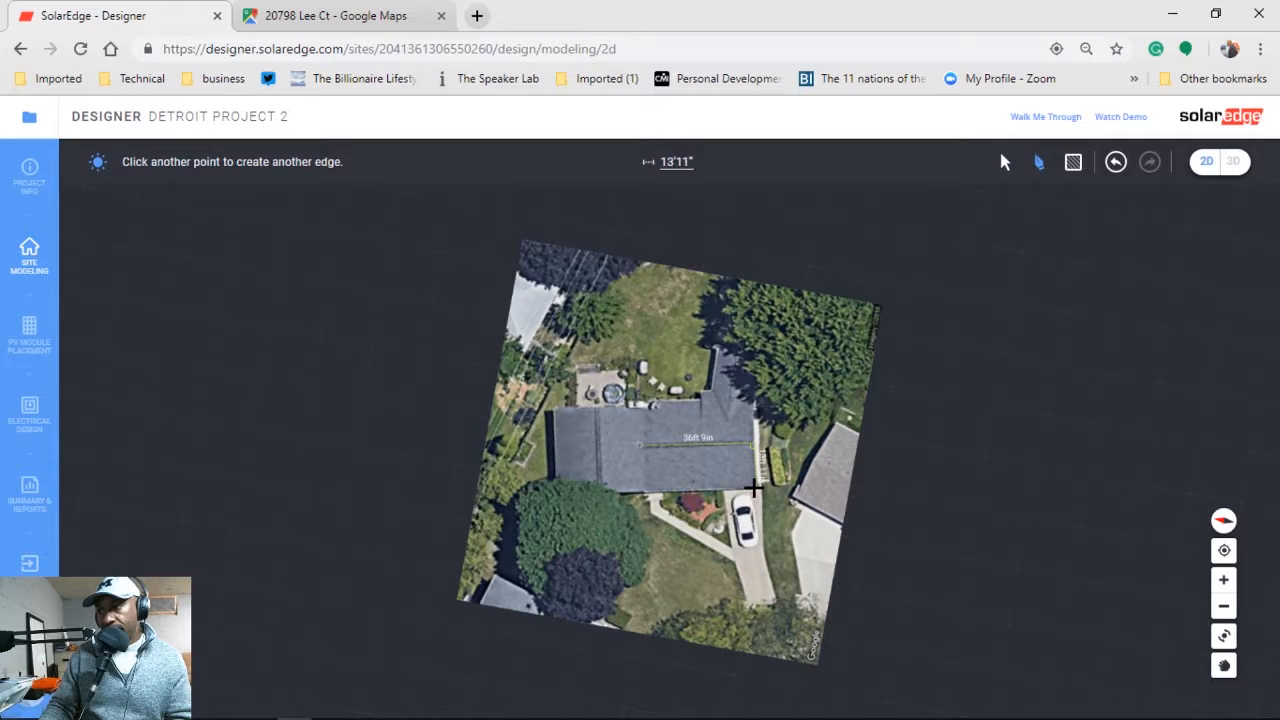
left_click(753, 487)
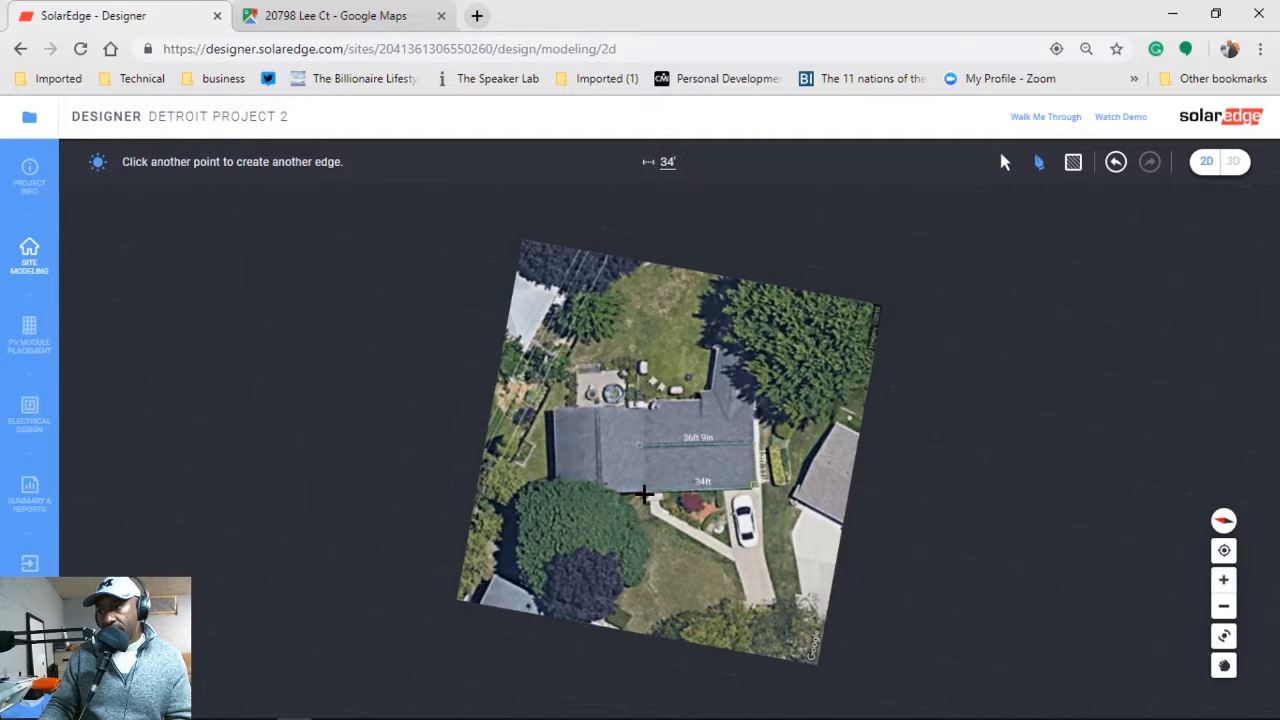
left_click(640, 492)
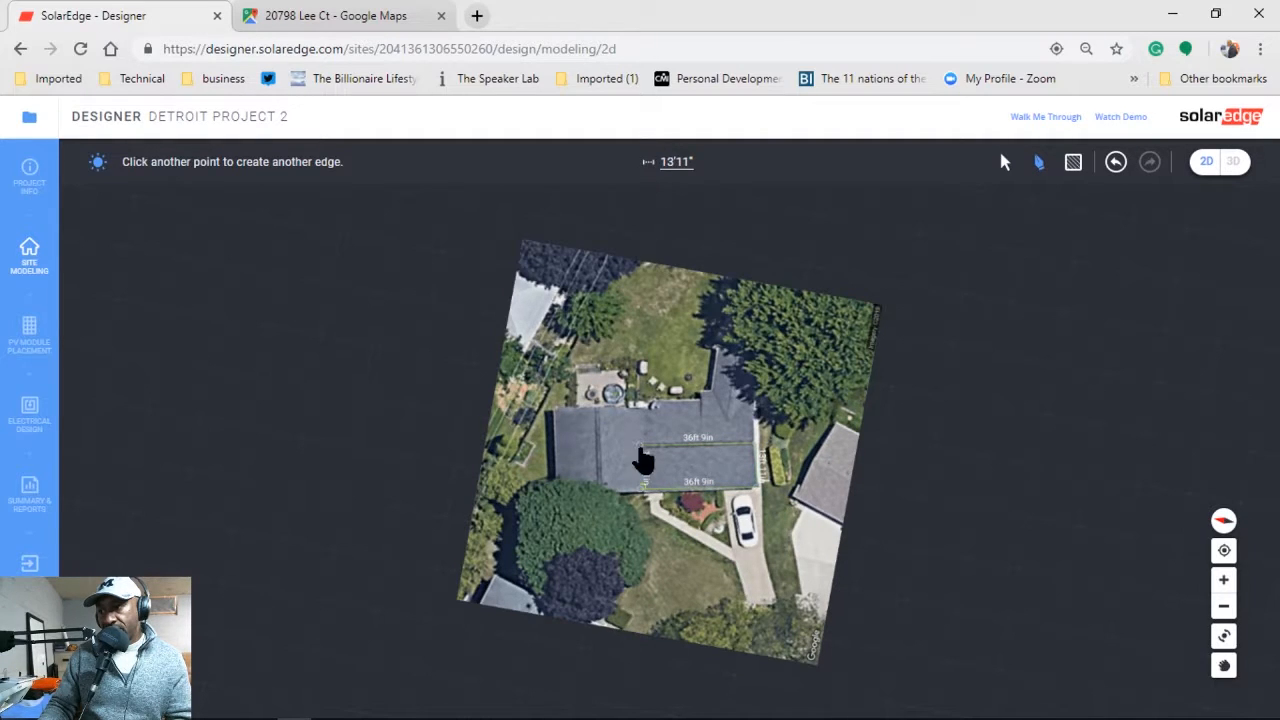
left_click(641, 447)
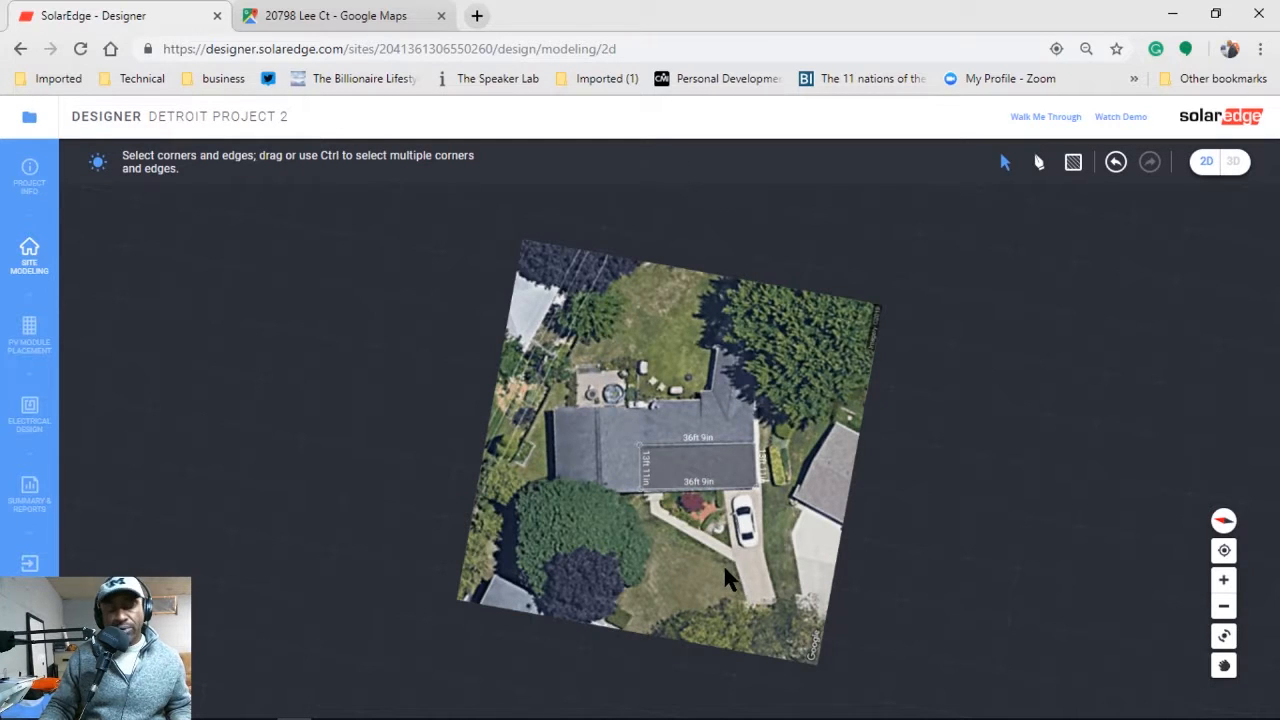
Drag the roof face's corners to resize it to 34 ft 11 in by 14 ft 9 in.
scroll(730, 570, "up", 2)
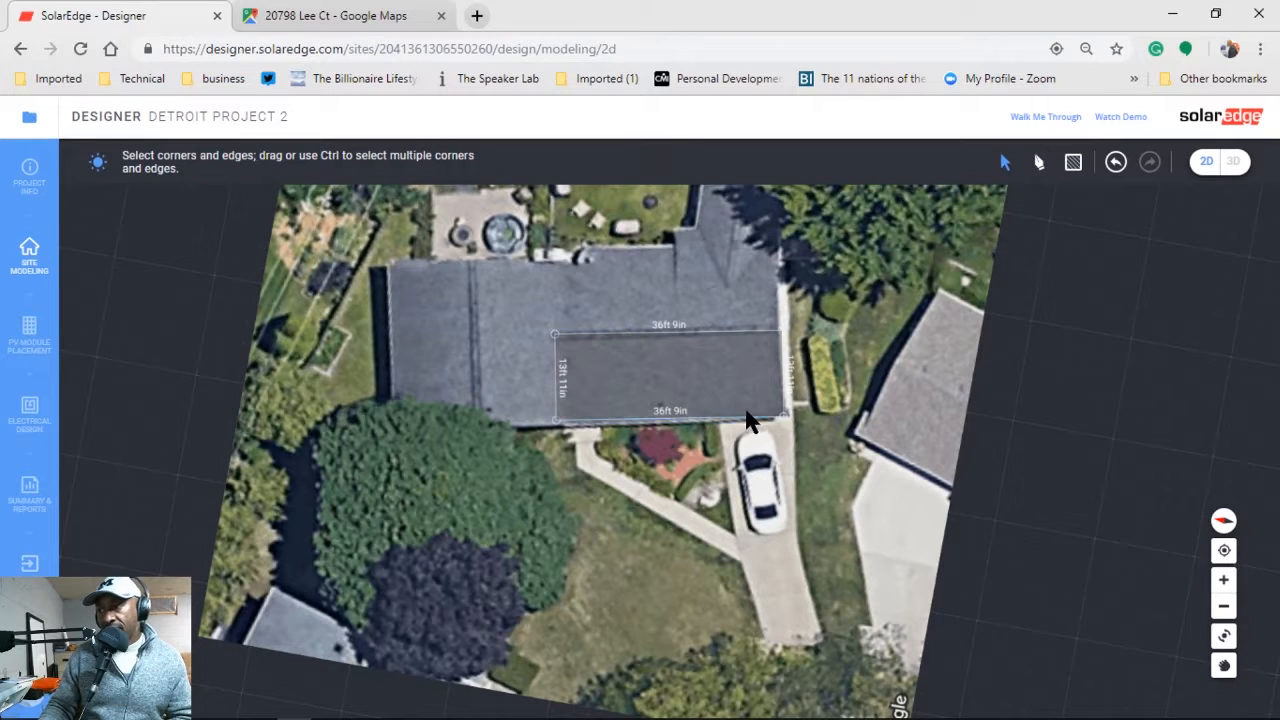
left_click(780, 418)
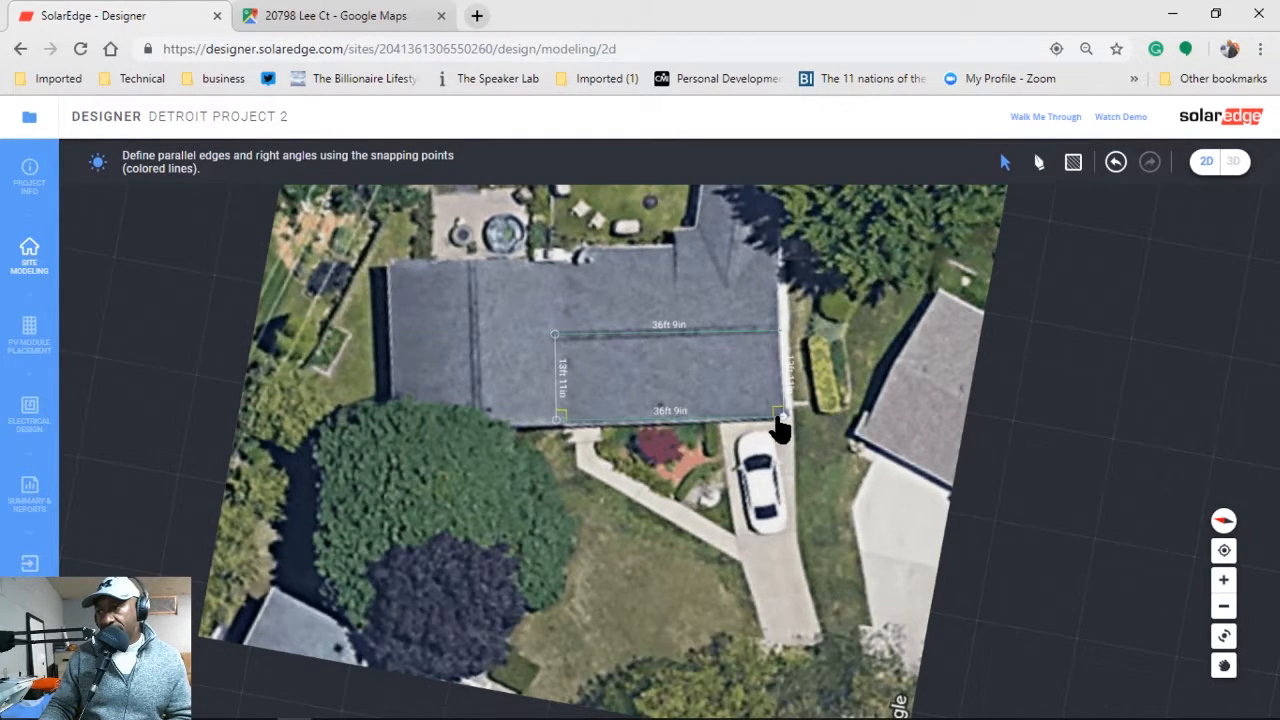
left_click_drag(779, 424, 779, 426)
left_click_drag(778, 344, 774, 343)
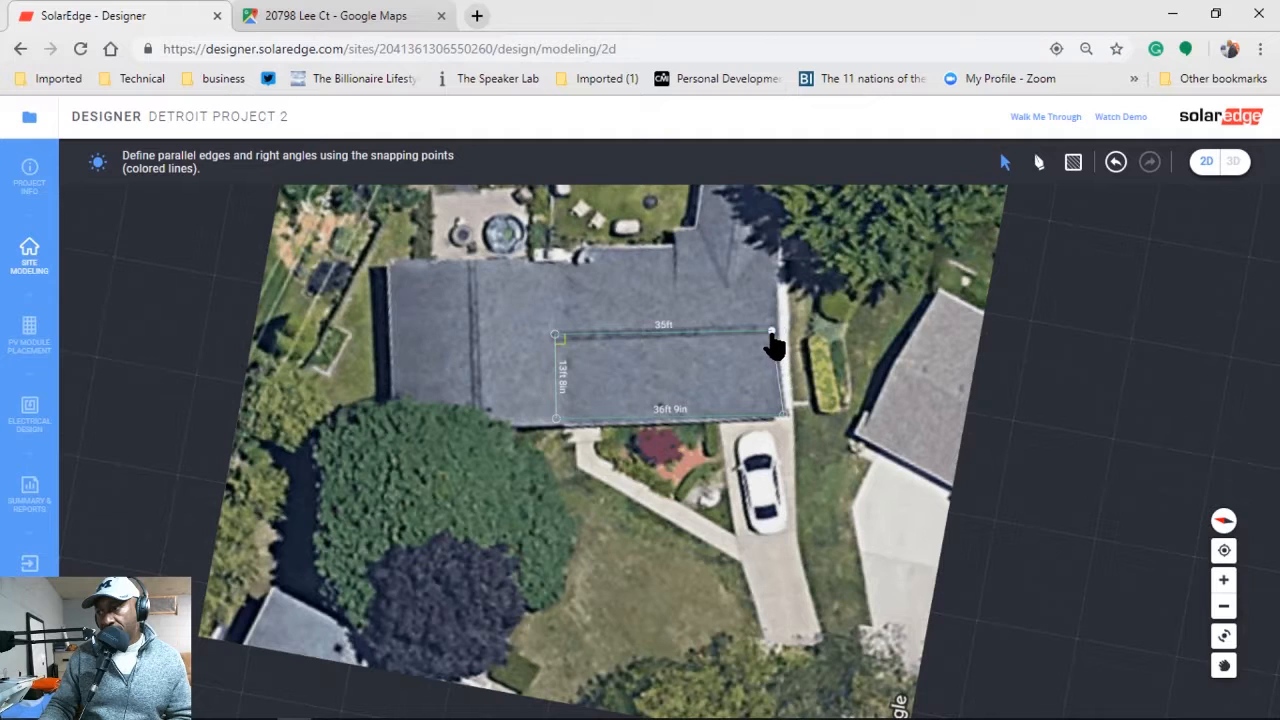
left_click_drag(780, 414, 778, 428)
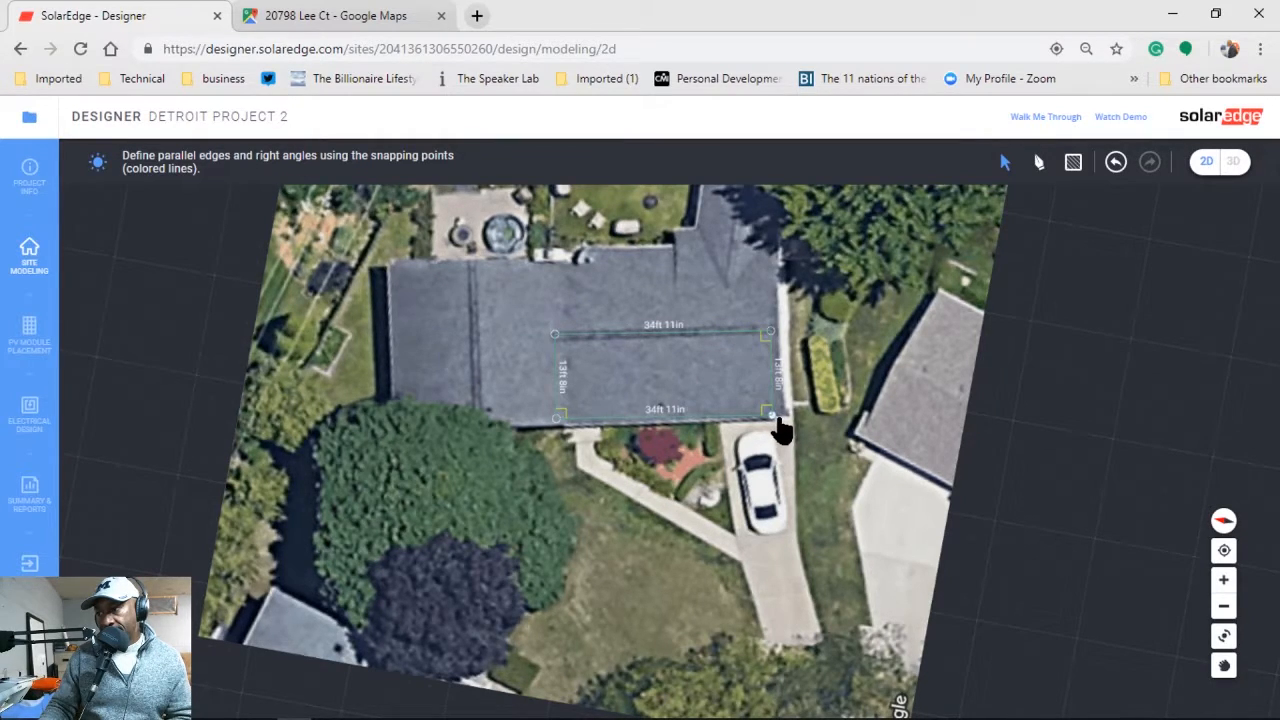
left_click(768, 429)
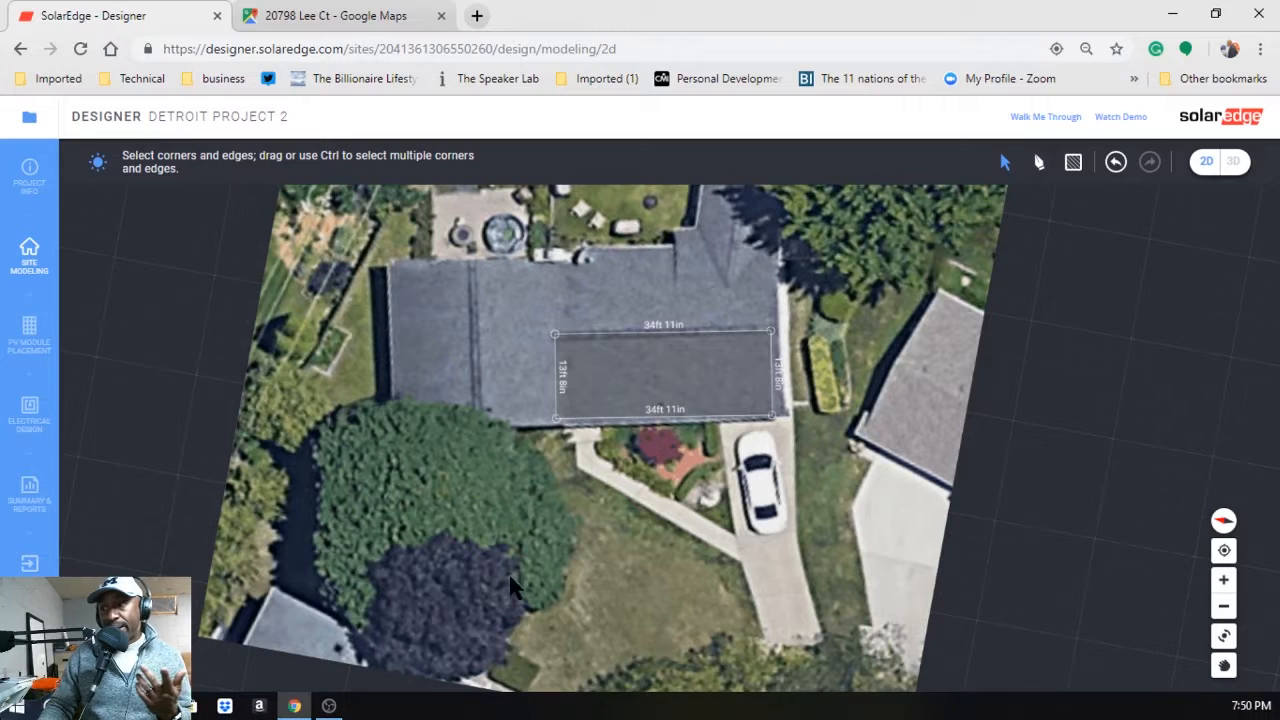
left_click(557, 421)
left_click_drag(558, 432, 556, 426)
left_click(745, 418)
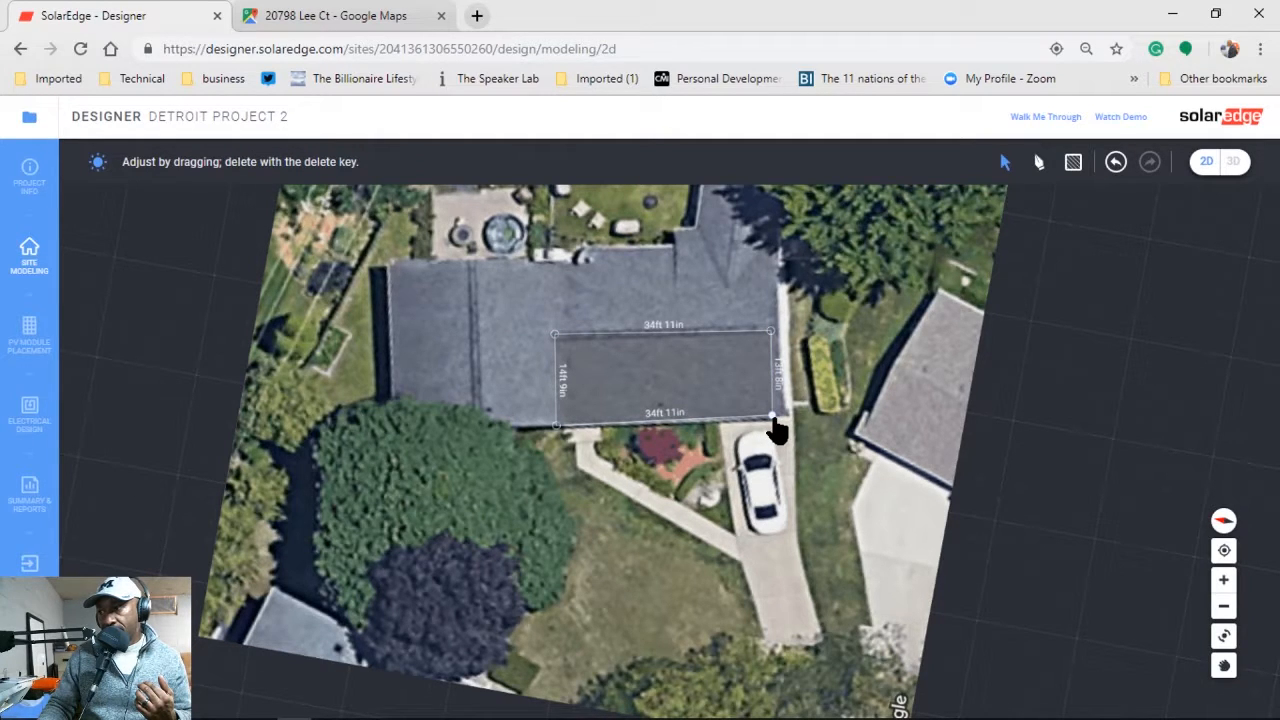
left_click_drag(778, 430, 778, 430)
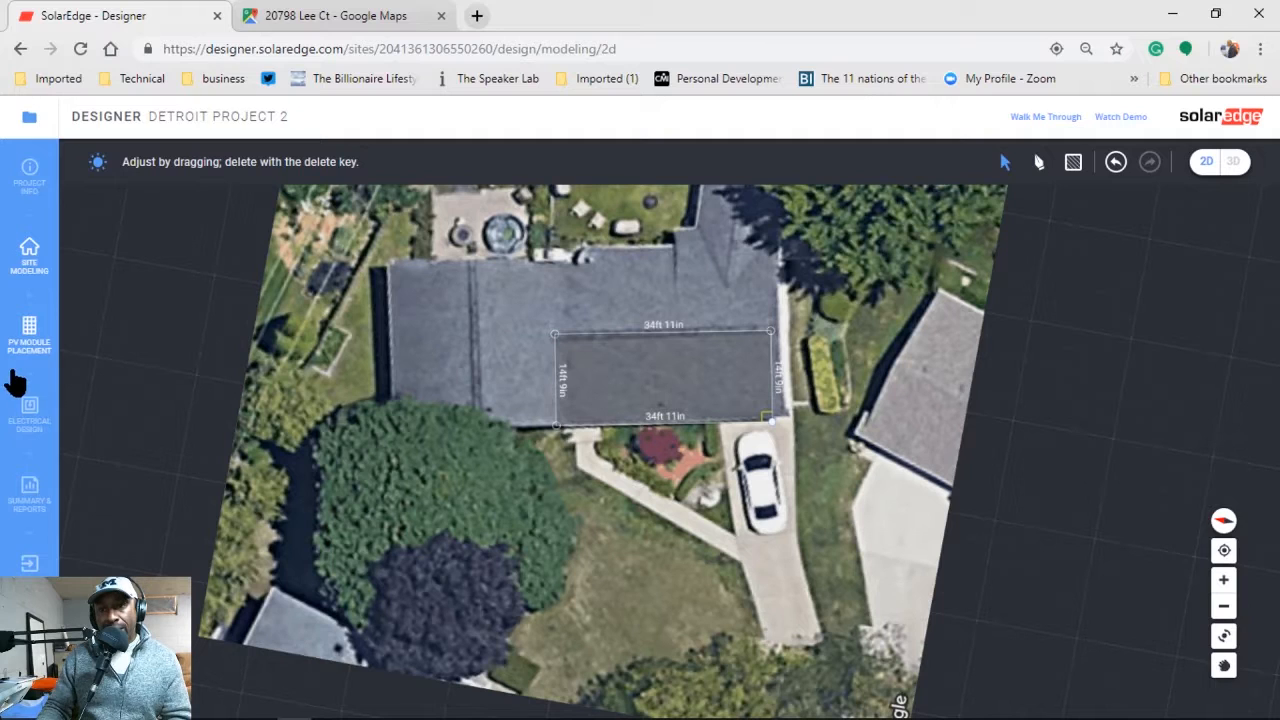
left_click(31, 336)
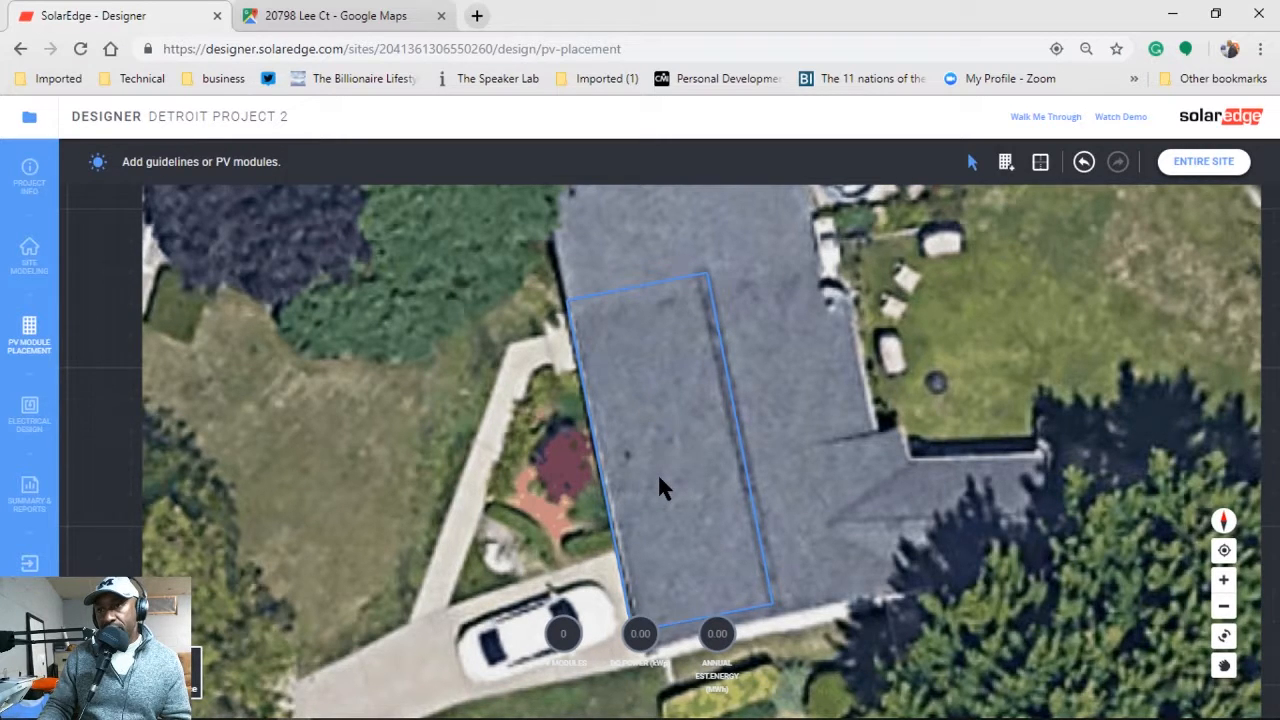
Apply Hanwha Q.Cells Q.PEAK DUO L-G5.2 385 modules, tilted racking at 33°, 1 in row spacing.
left_click(1006, 162)
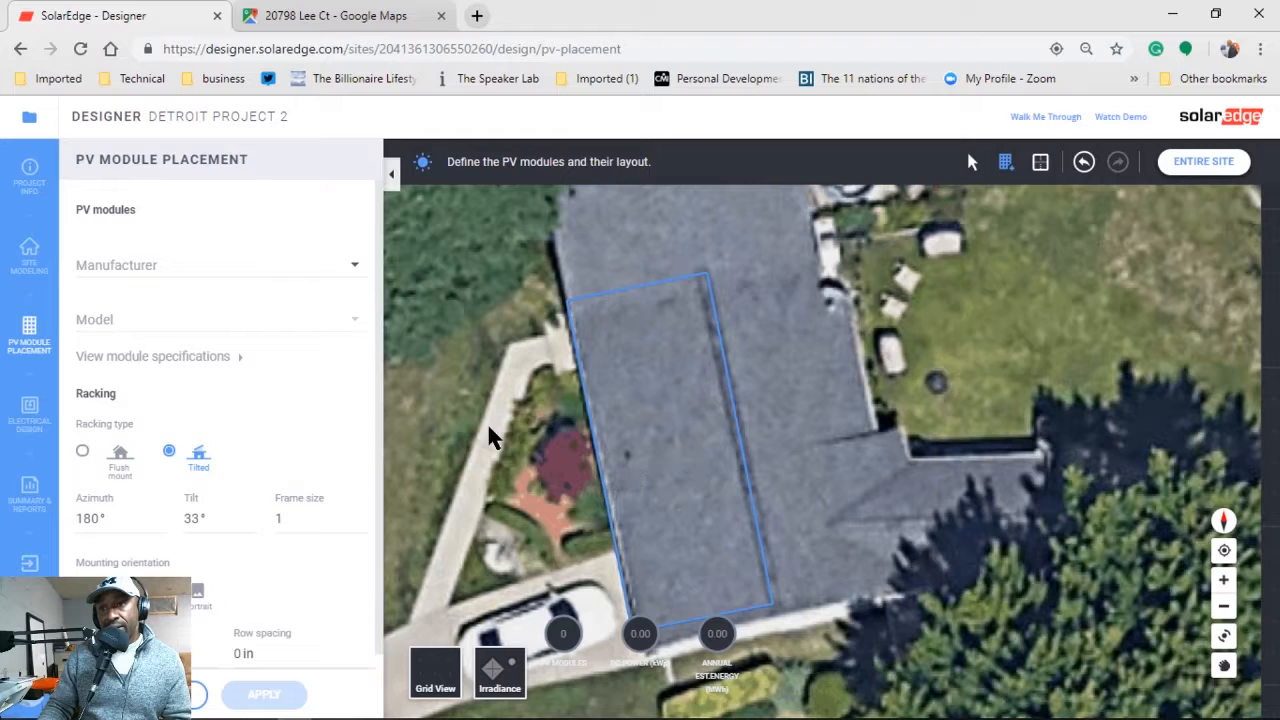
left_click(352, 265)
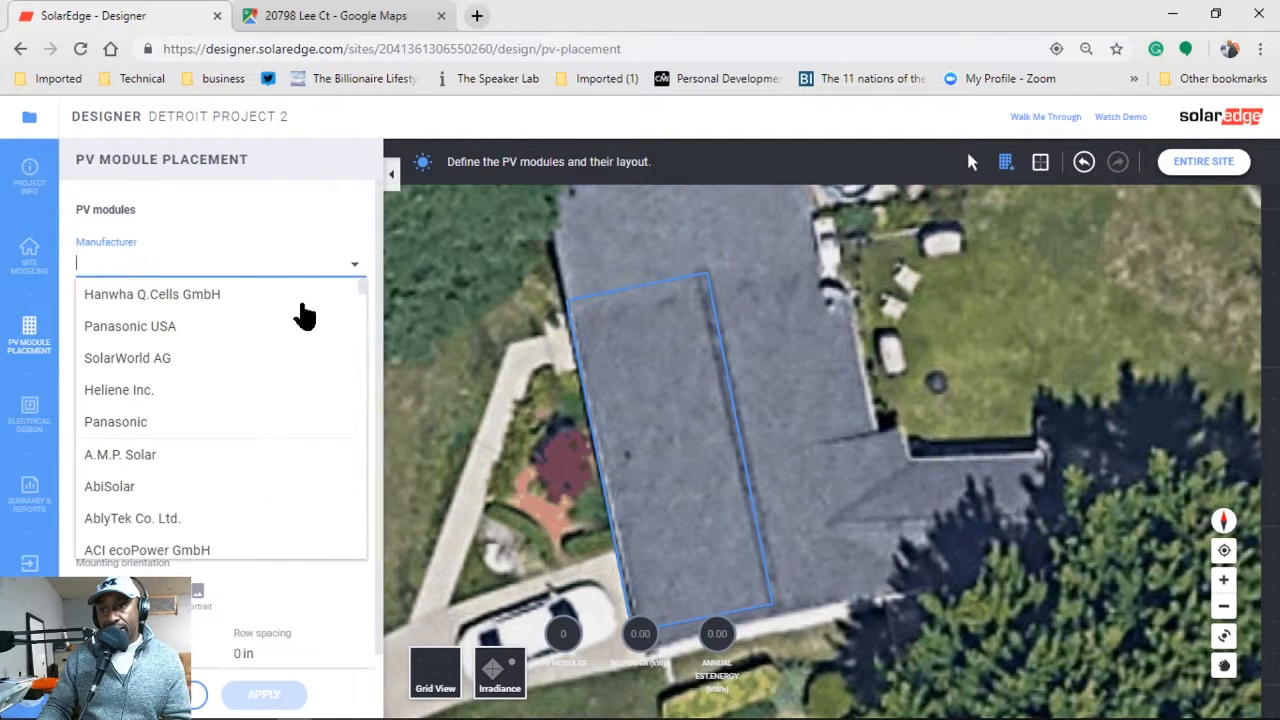
left_click(200, 296)
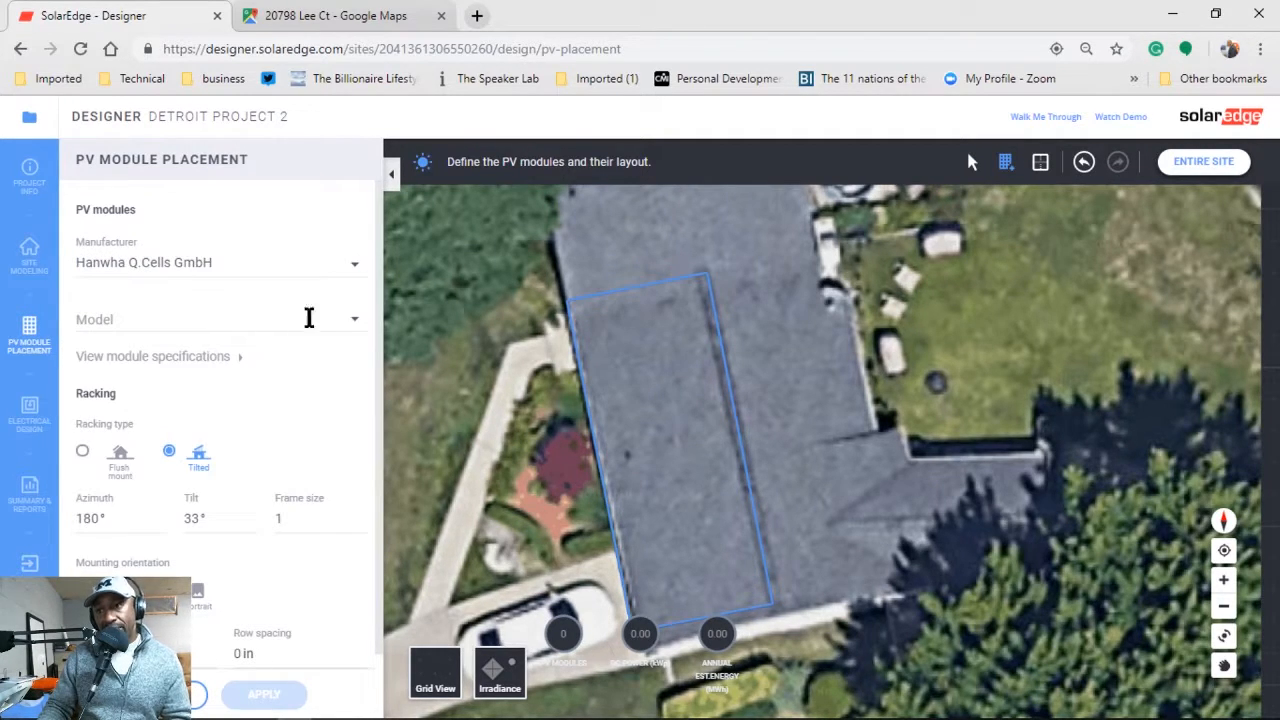
left_click(354, 318)
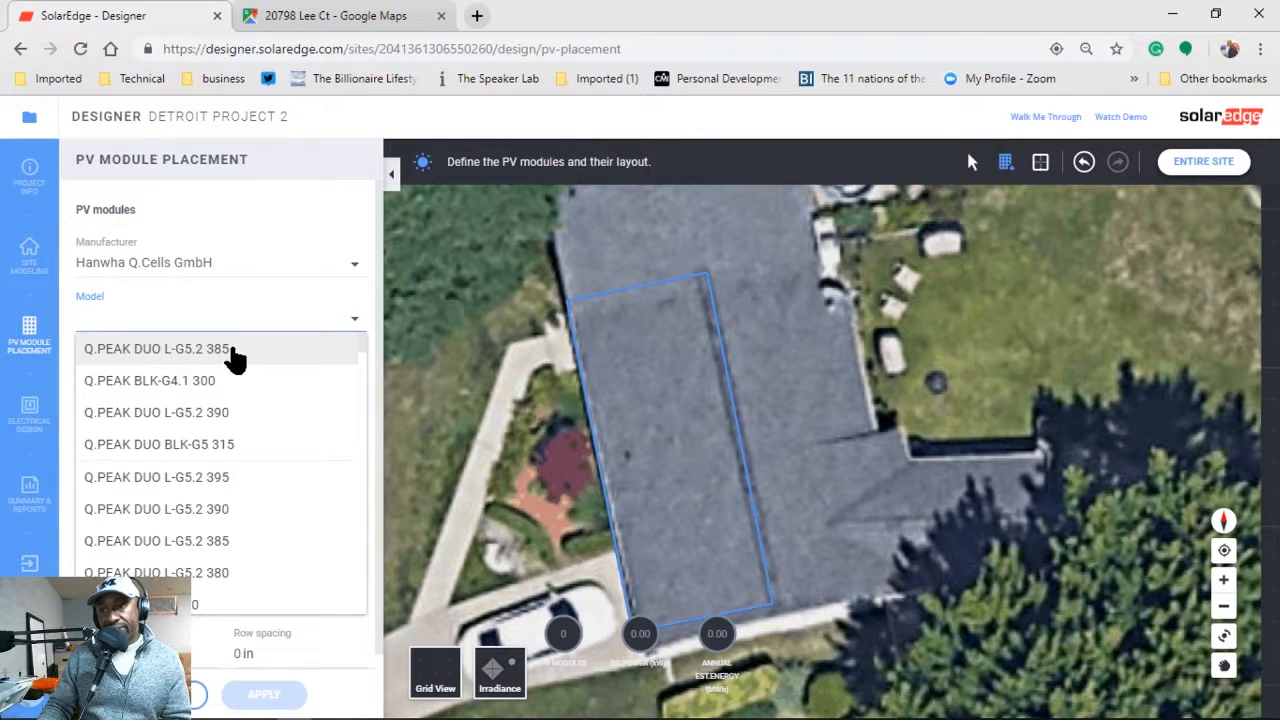
left_click(234, 352)
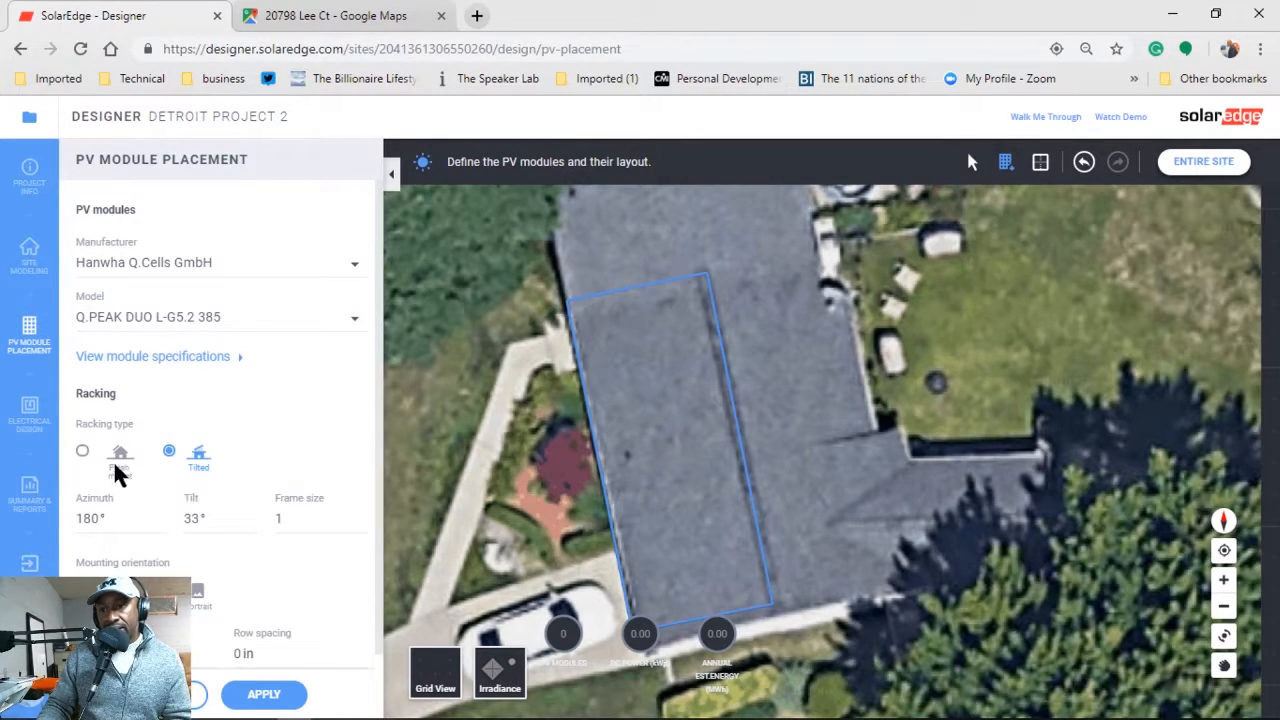
left_click(82, 451)
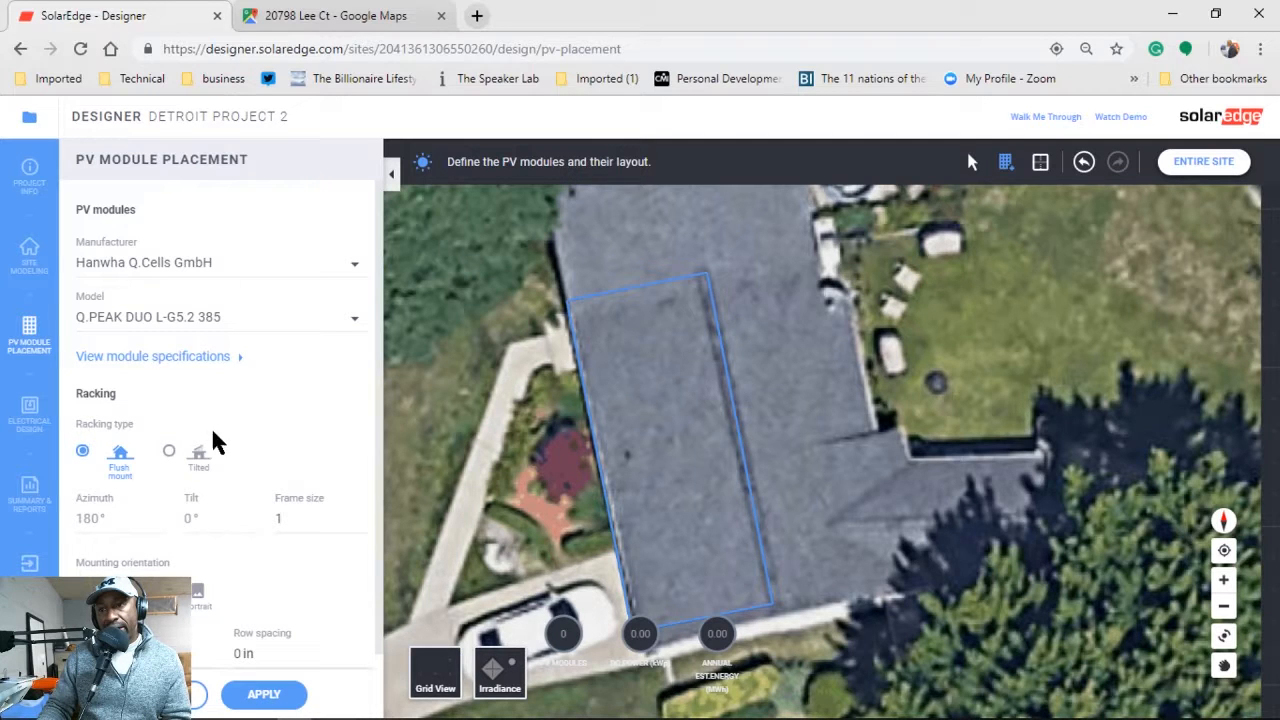
left_click(169, 451)
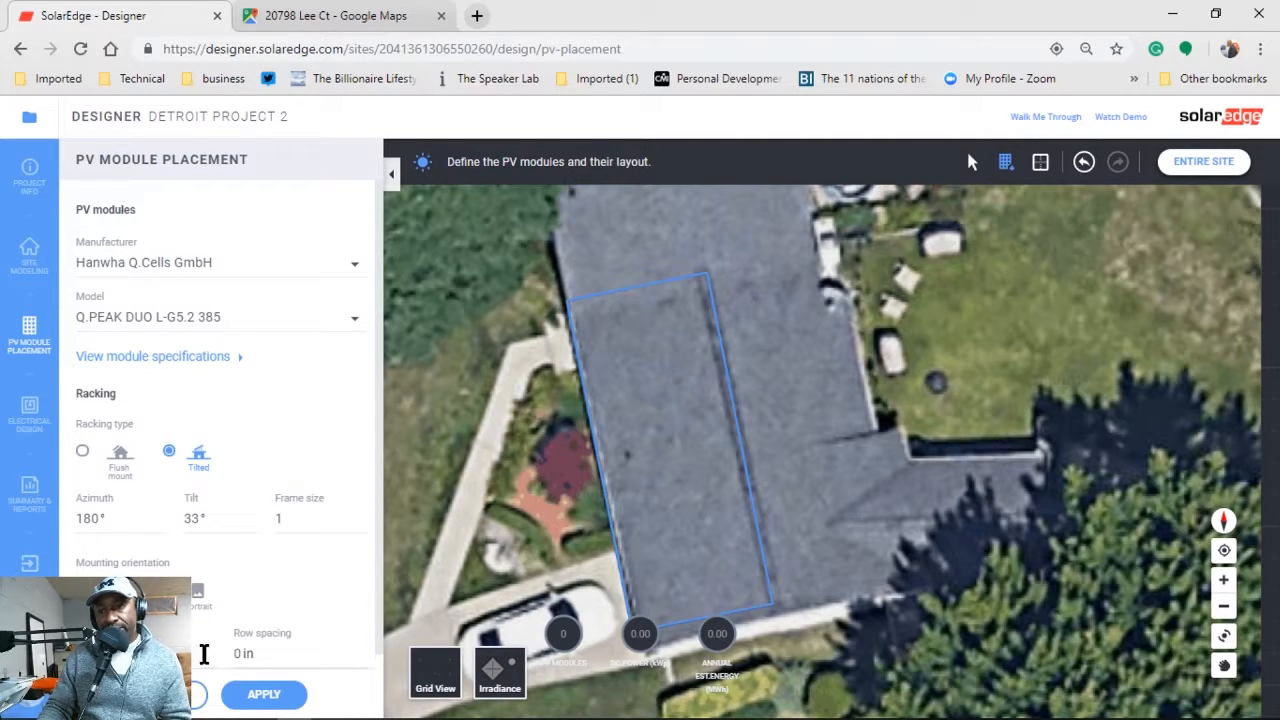
left_click(360, 651)
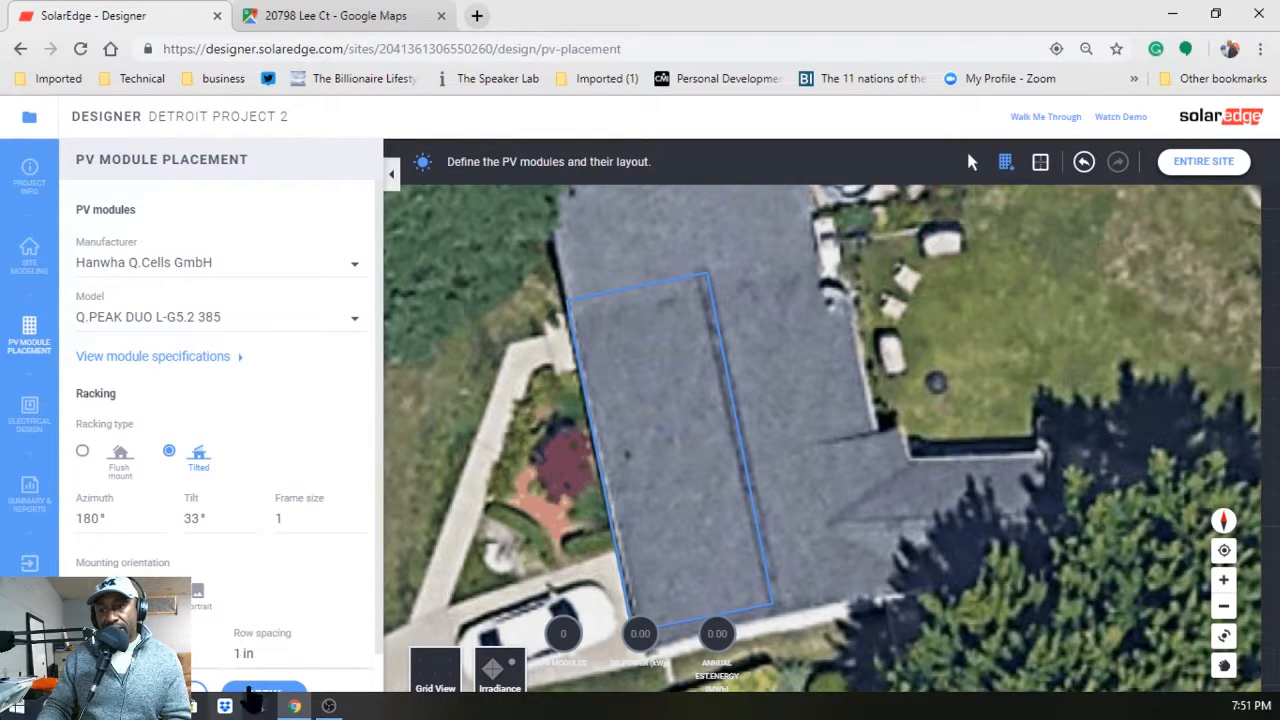
scroll(215, 606, "down", 1)
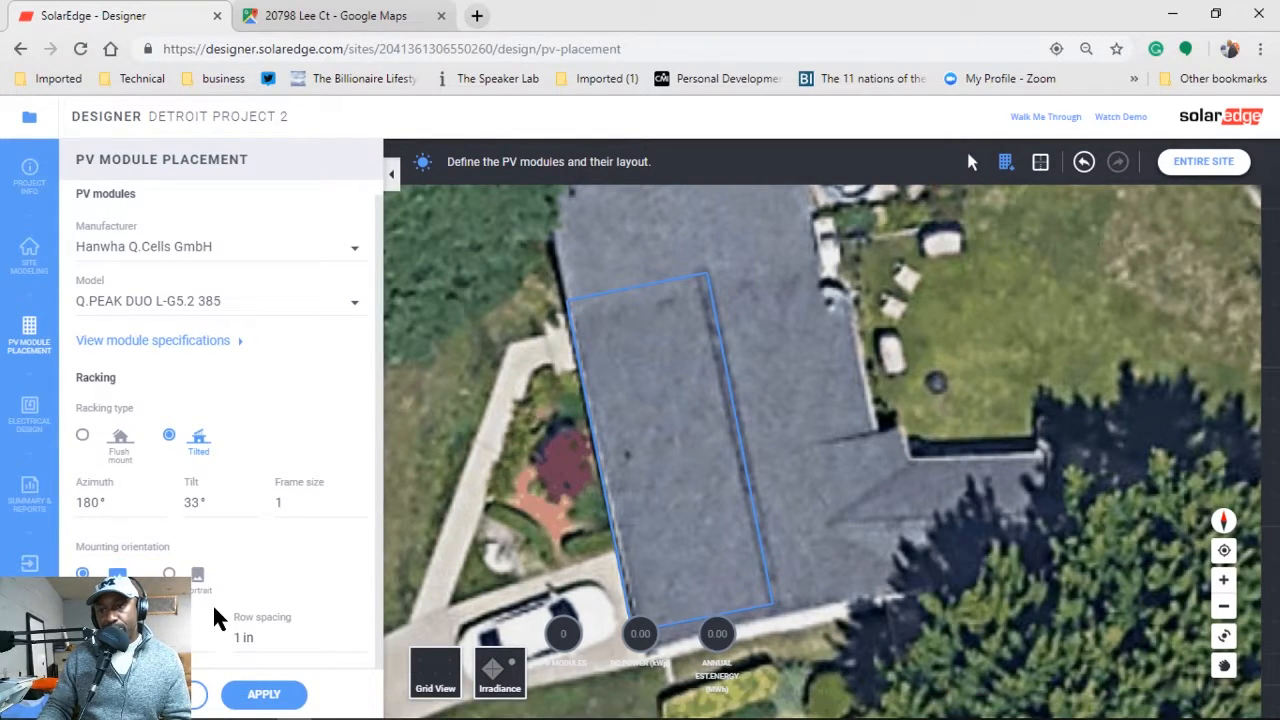
left_click(285, 697)
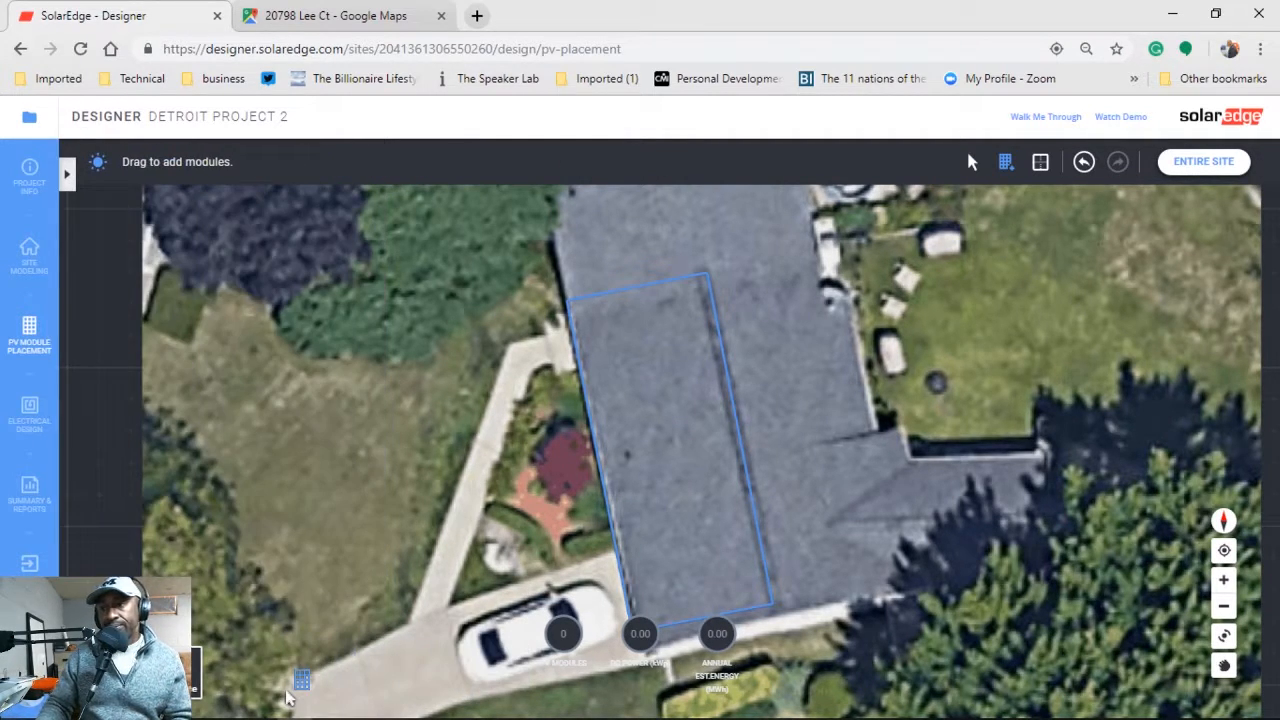
Rotate the map about 90° and lay a first trial array on the roof.
left_click(1222, 636)
left_click_drag(623, 297, 549, 523)
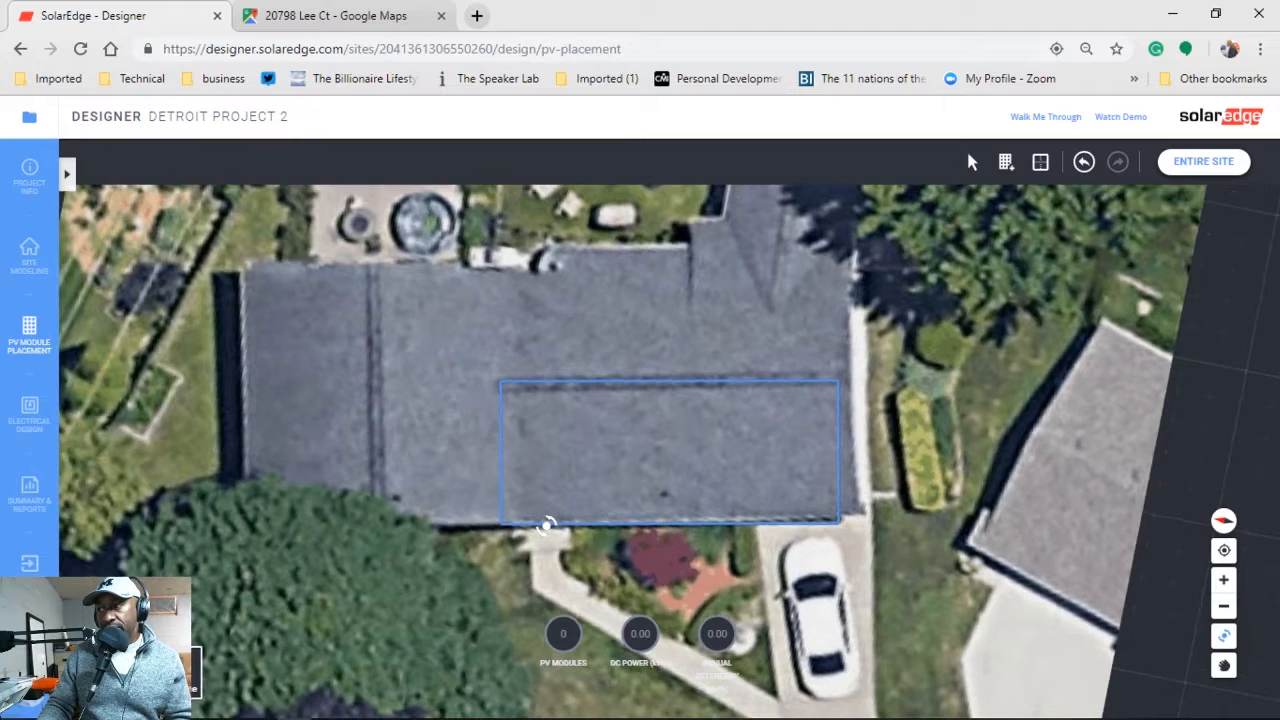
left_click(1006, 161)
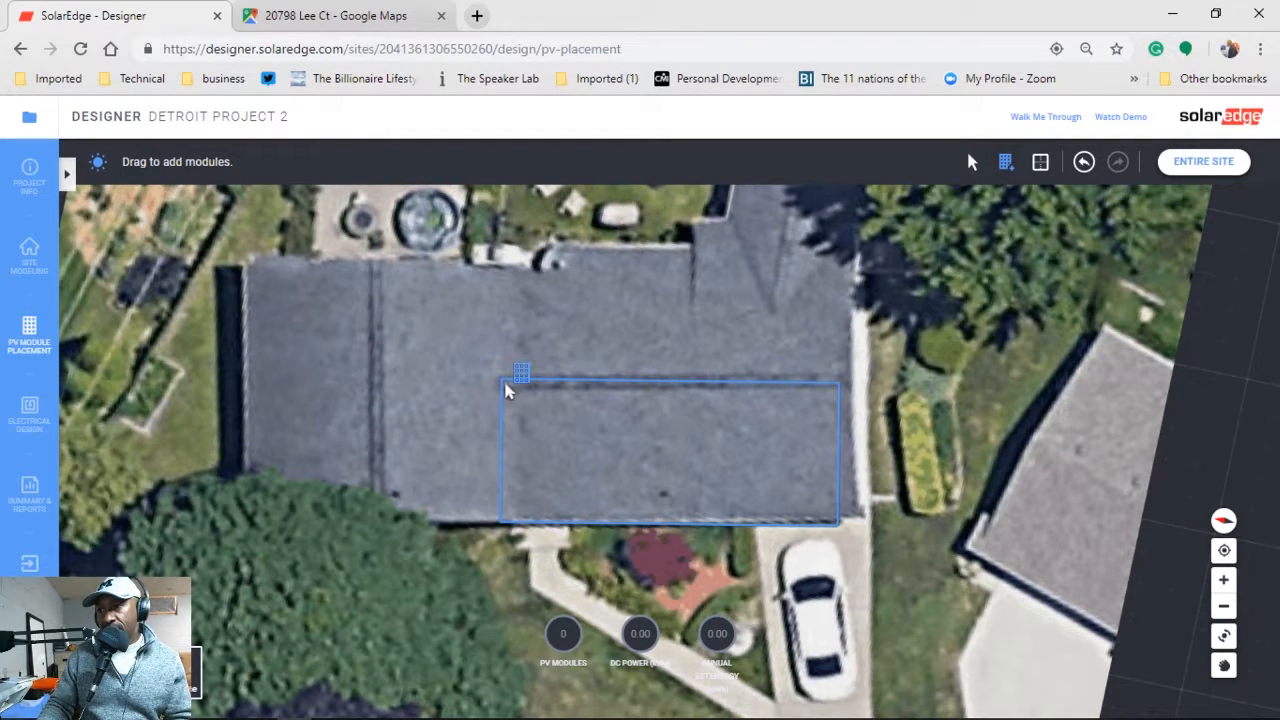
mouse_move(557, 432)
left_mouse_down()
mouse_move(646, 466)
mouse_move(663, 503)
mouse_move(843, 517)
mouse_move(646, 491)
mouse_move(543, 443)
mouse_move(560, 450)
left_mouse_up()
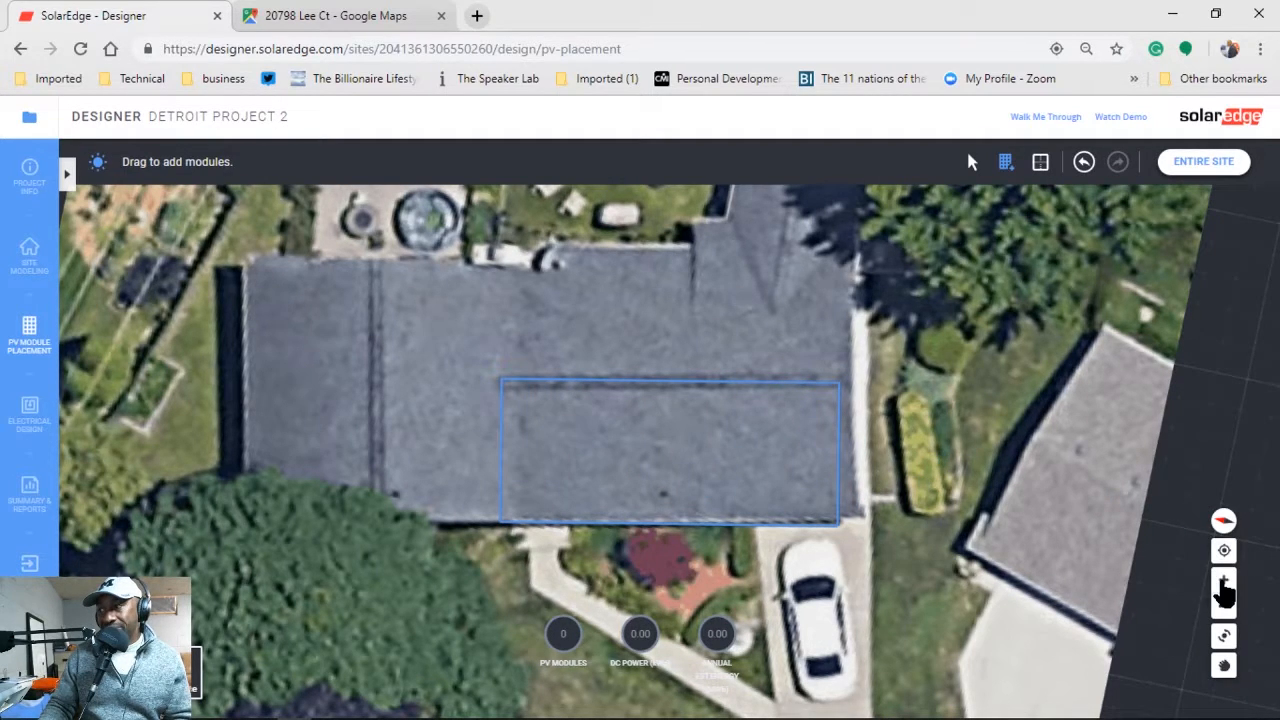
Realign the roof view and fill the outline with 9 modules for 3.47 kW DC.
left_click(1224, 636)
left_click_drag(1034, 489, 708, 545)
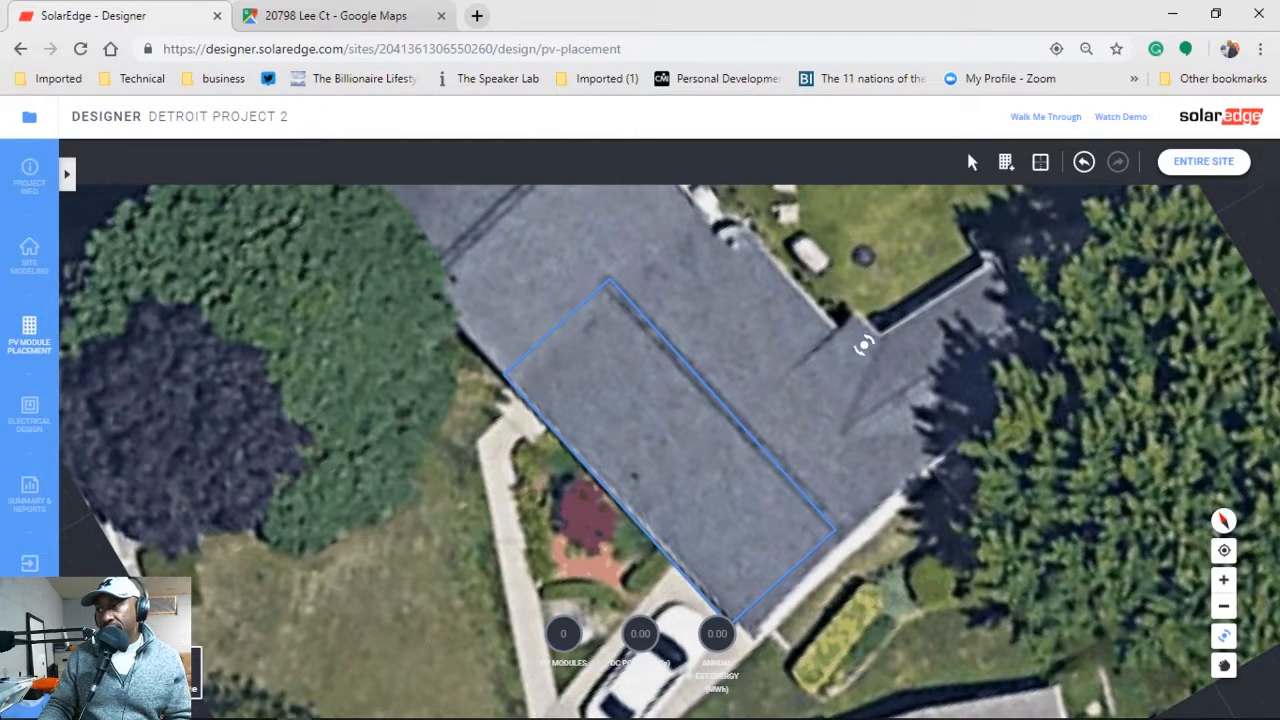
left_click(1006, 162)
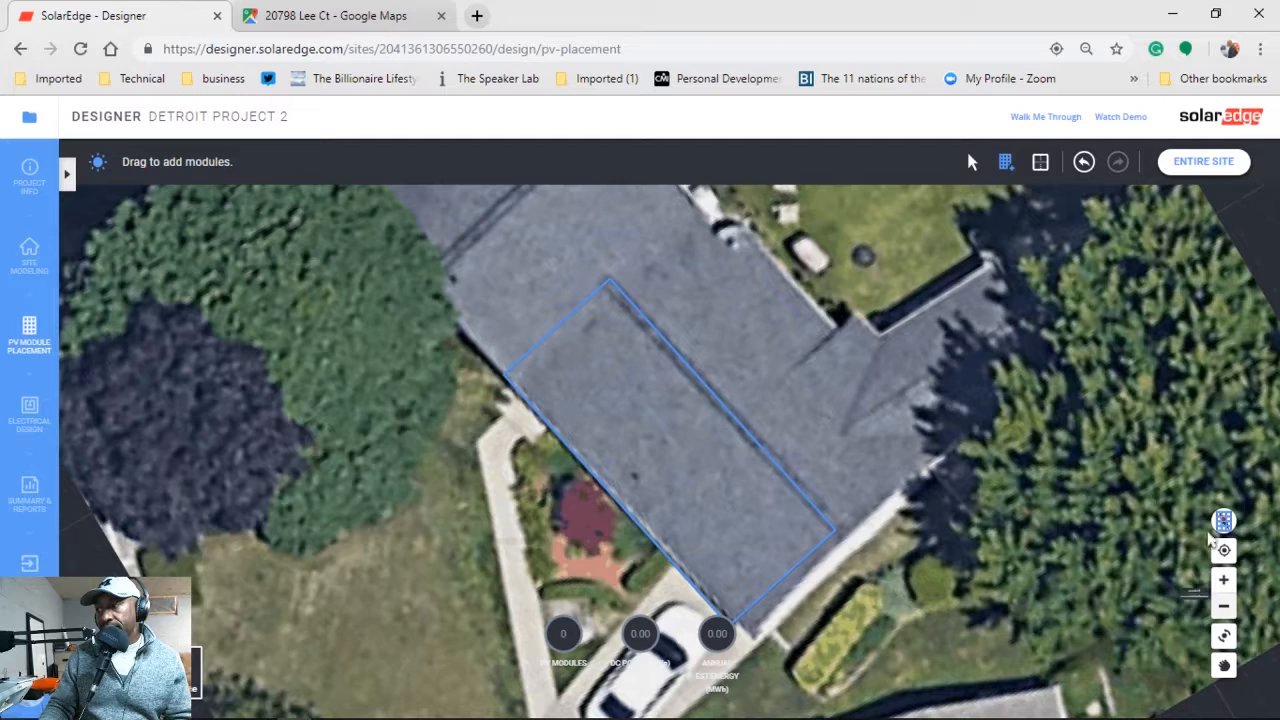
left_click(1224, 636)
left_click_drag(910, 503, 925, 400)
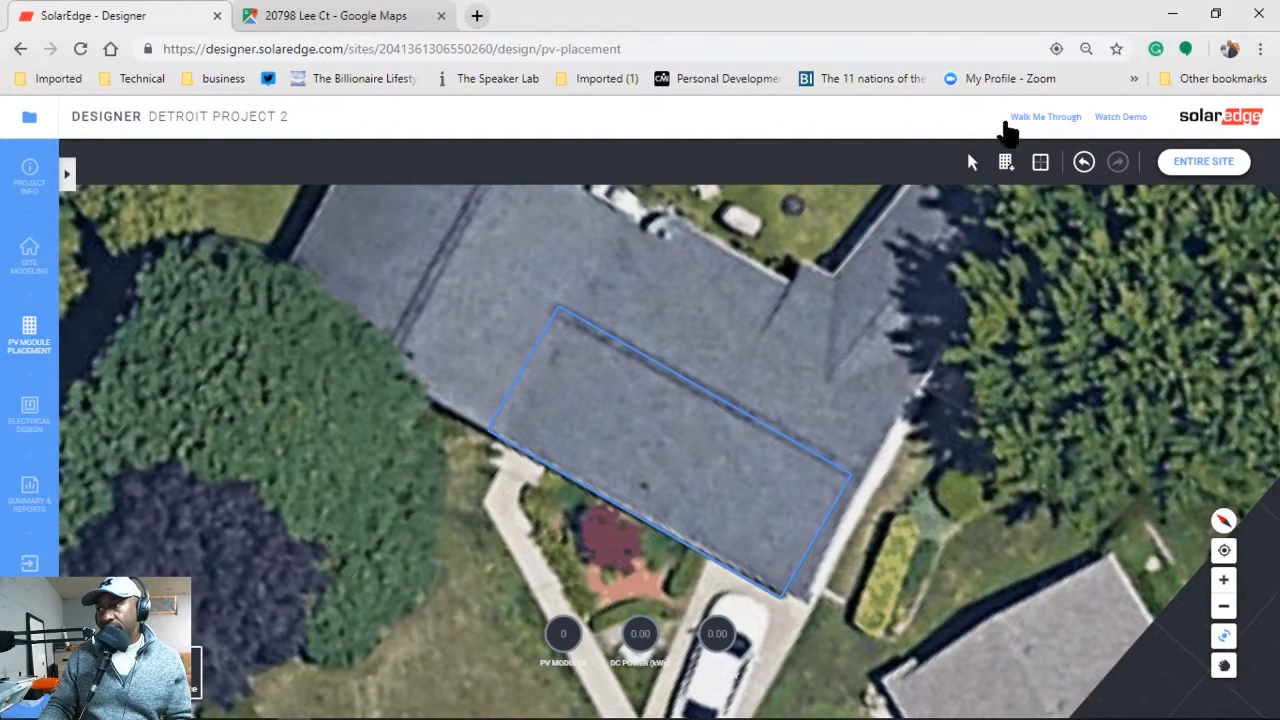
left_click(1006, 161)
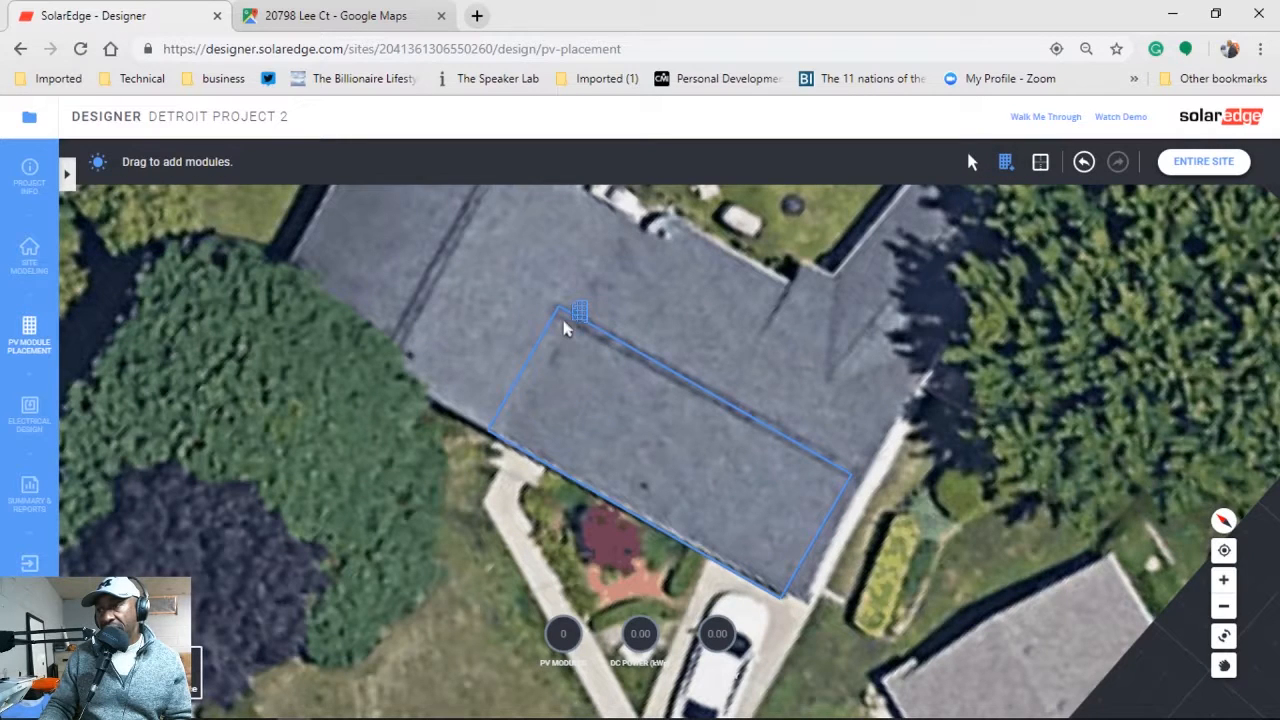
left_click_drag(644, 421, 950, 563)
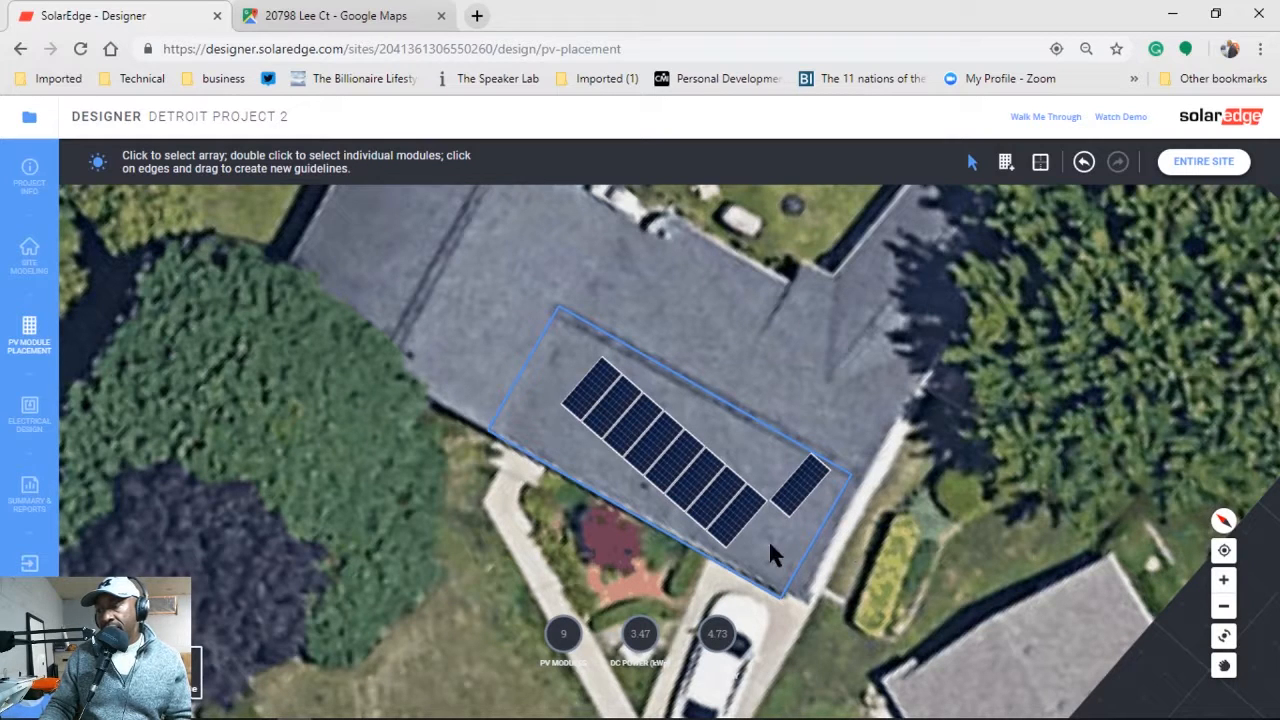
left_click(1224, 636)
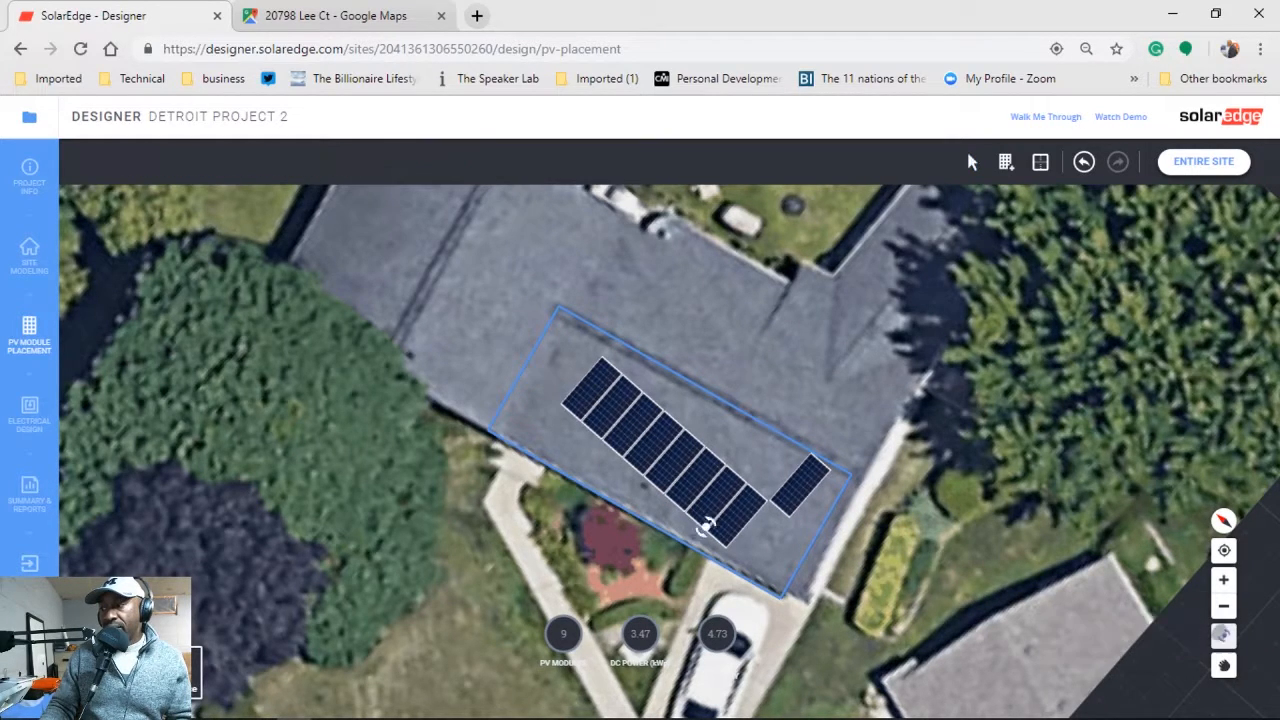
Delete the existing module array from the roof.
left_click_drag(571, 423, 552, 457)
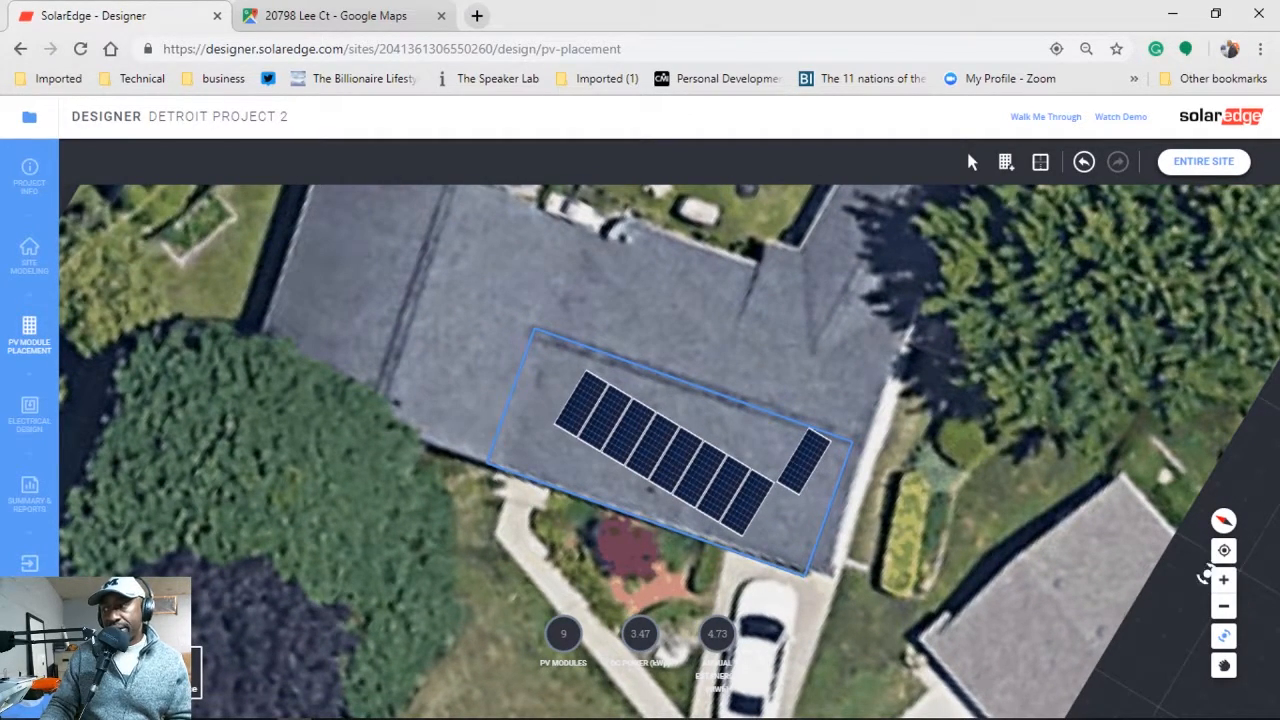
left_click(1224, 636)
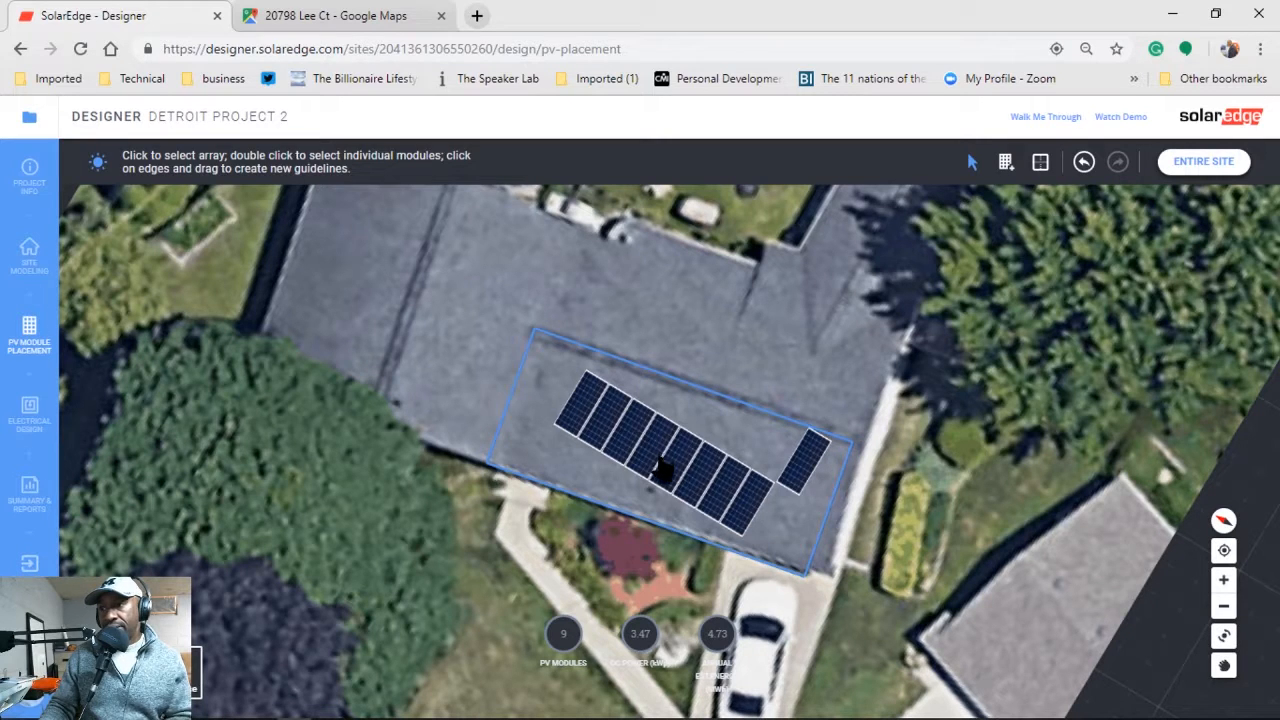
left_click(662, 470)
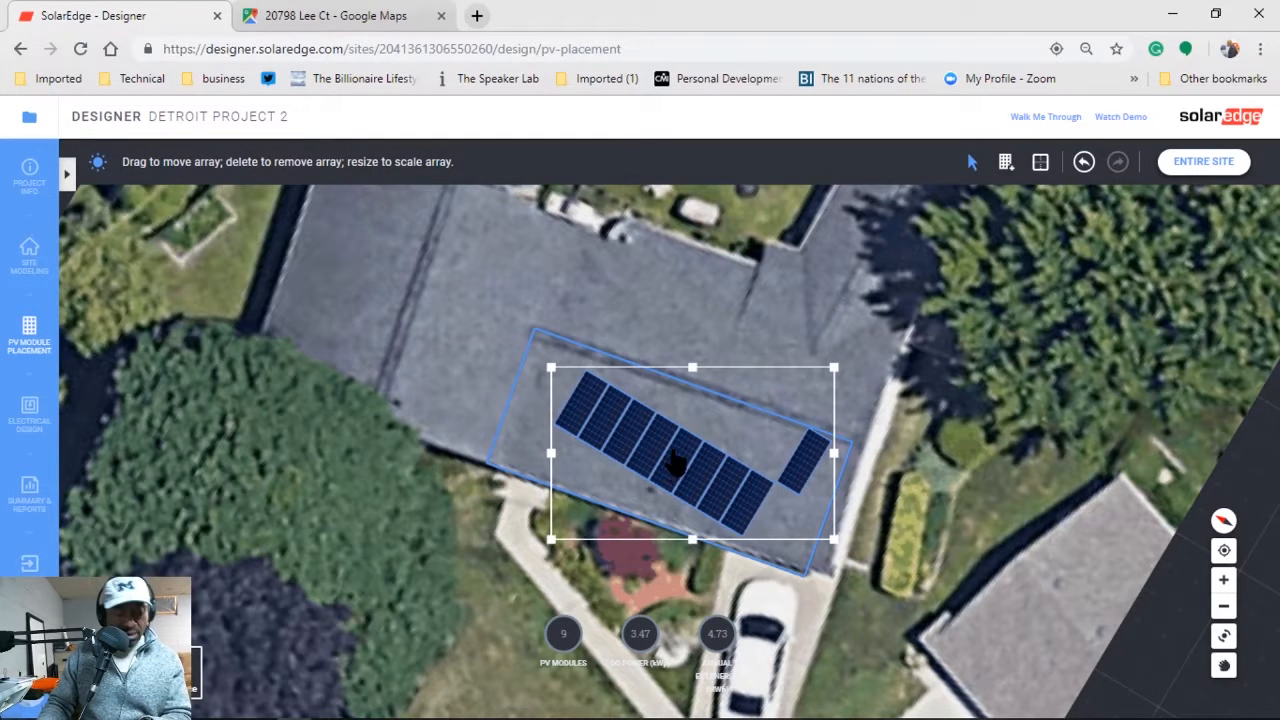
key("Delete")
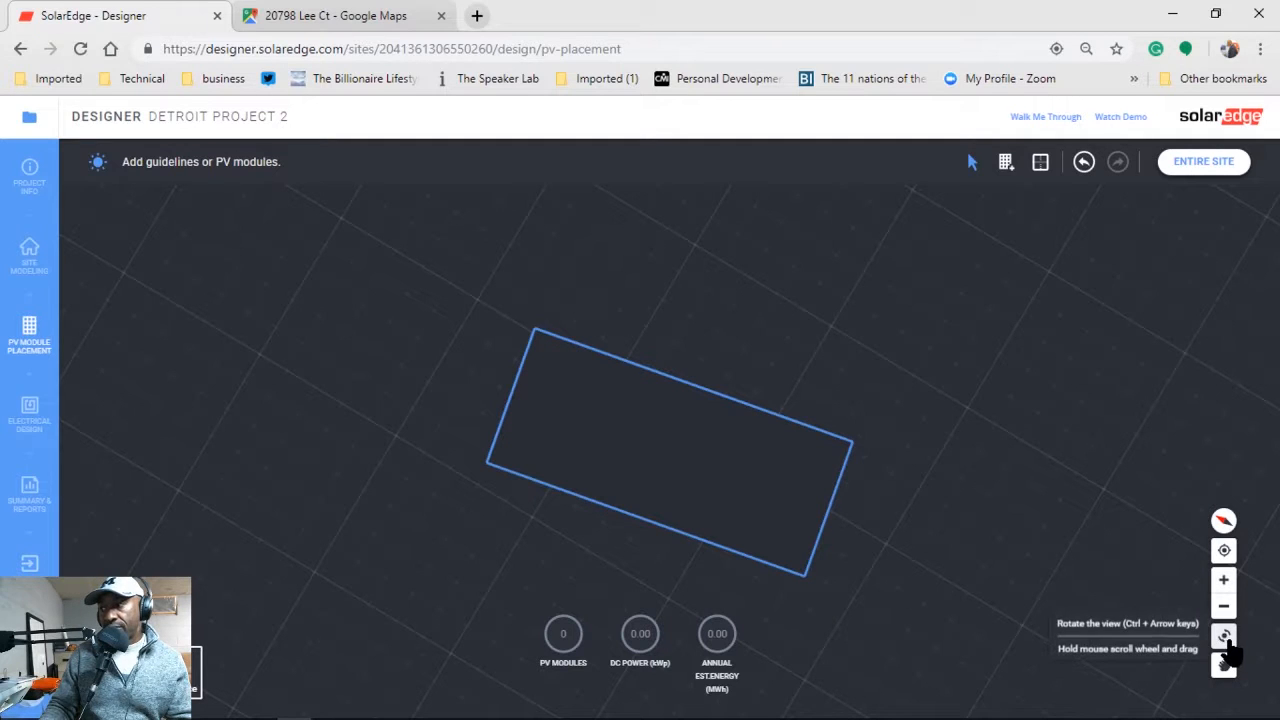
Lay a new 9-module row across the roof outline and reopen the module orientation setting.
left_click(1225, 637)
left_click_drag(966, 586, 955, 547)
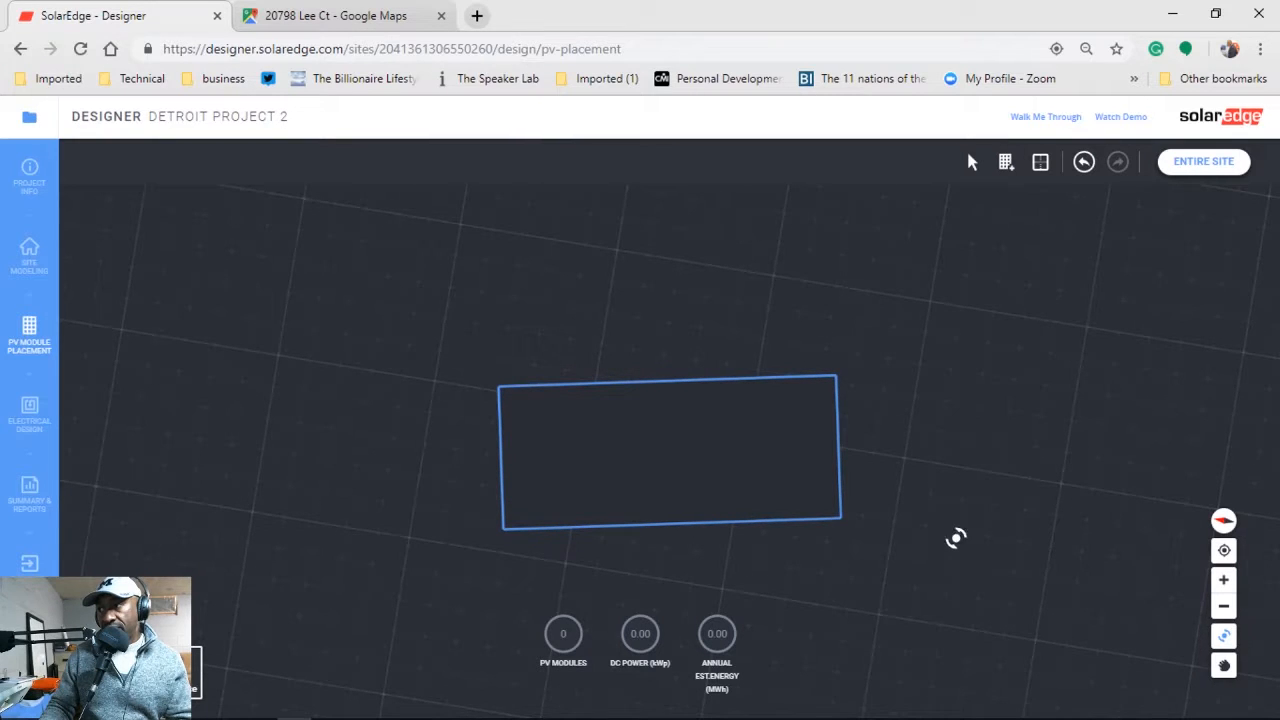
left_click(1006, 161)
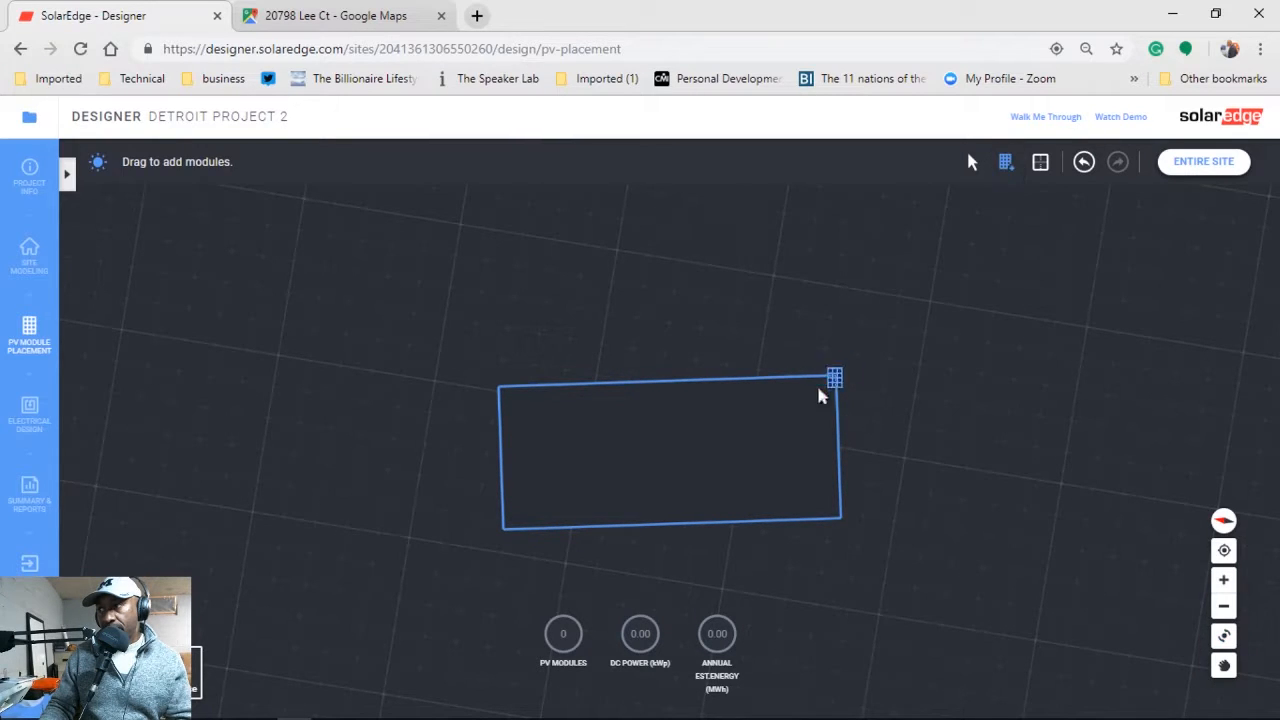
left_click_drag(508, 398, 793, 512)
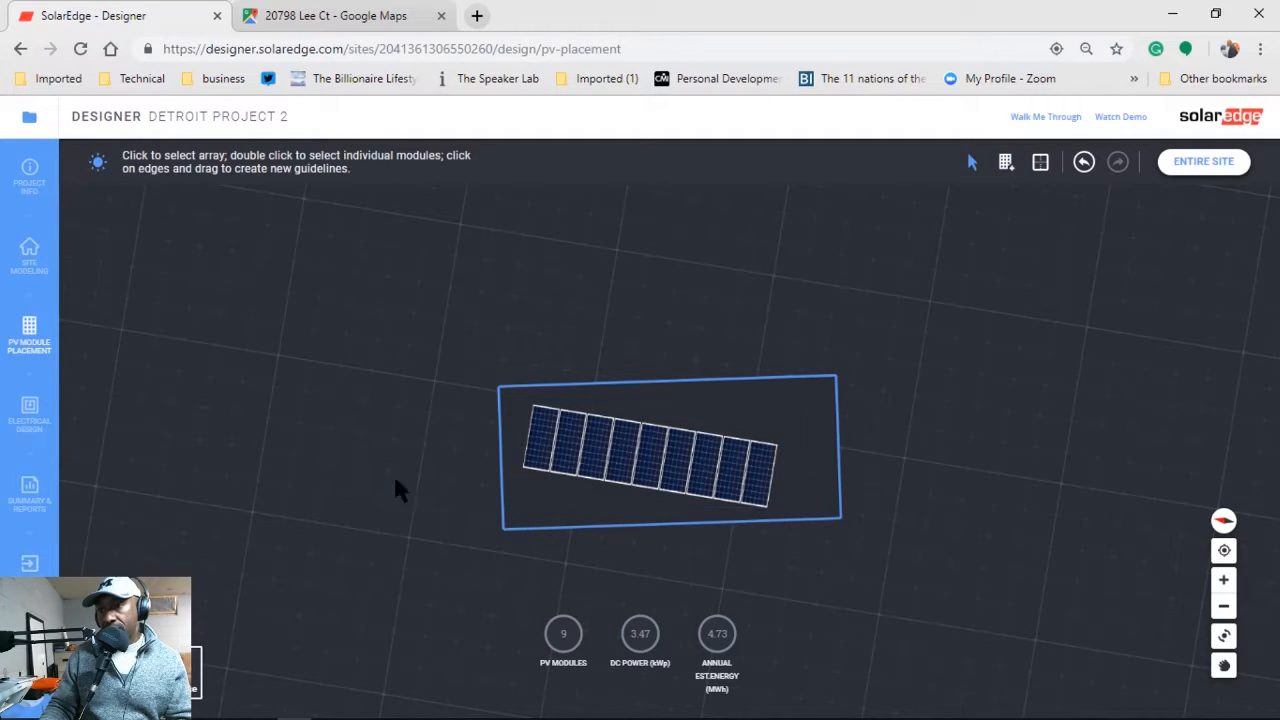
left_click(645, 452)
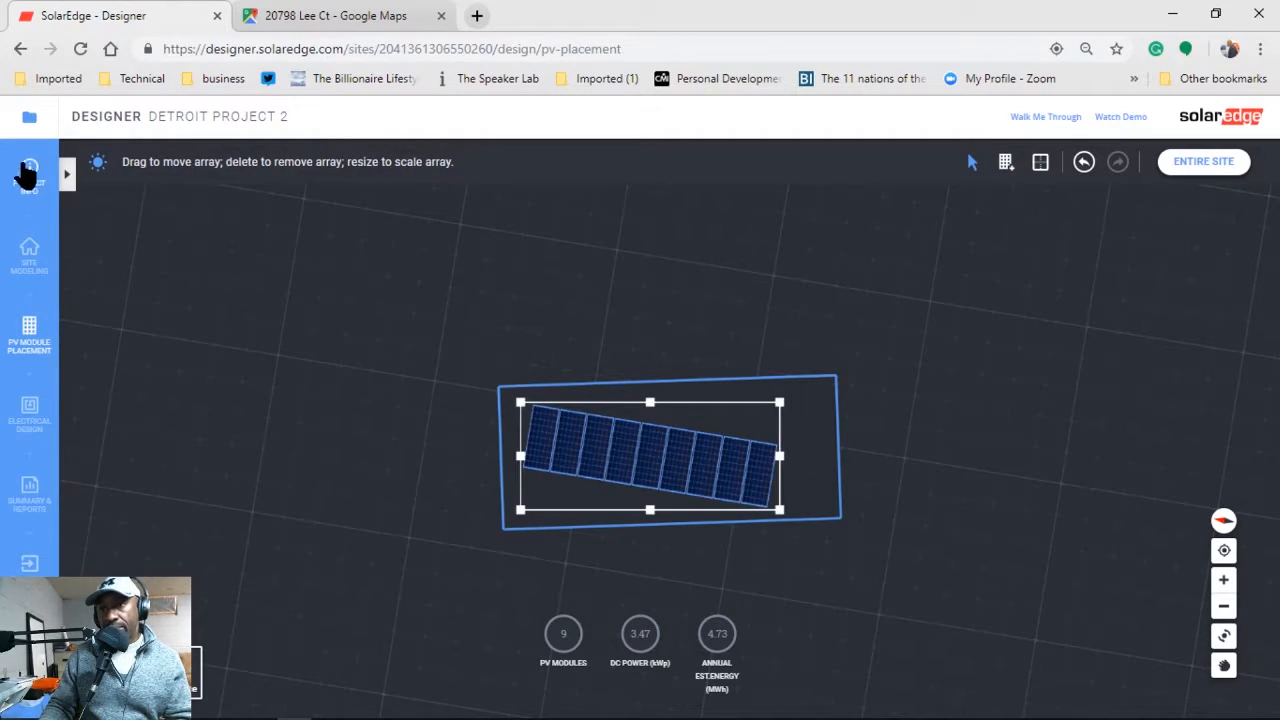
left_click(68, 176)
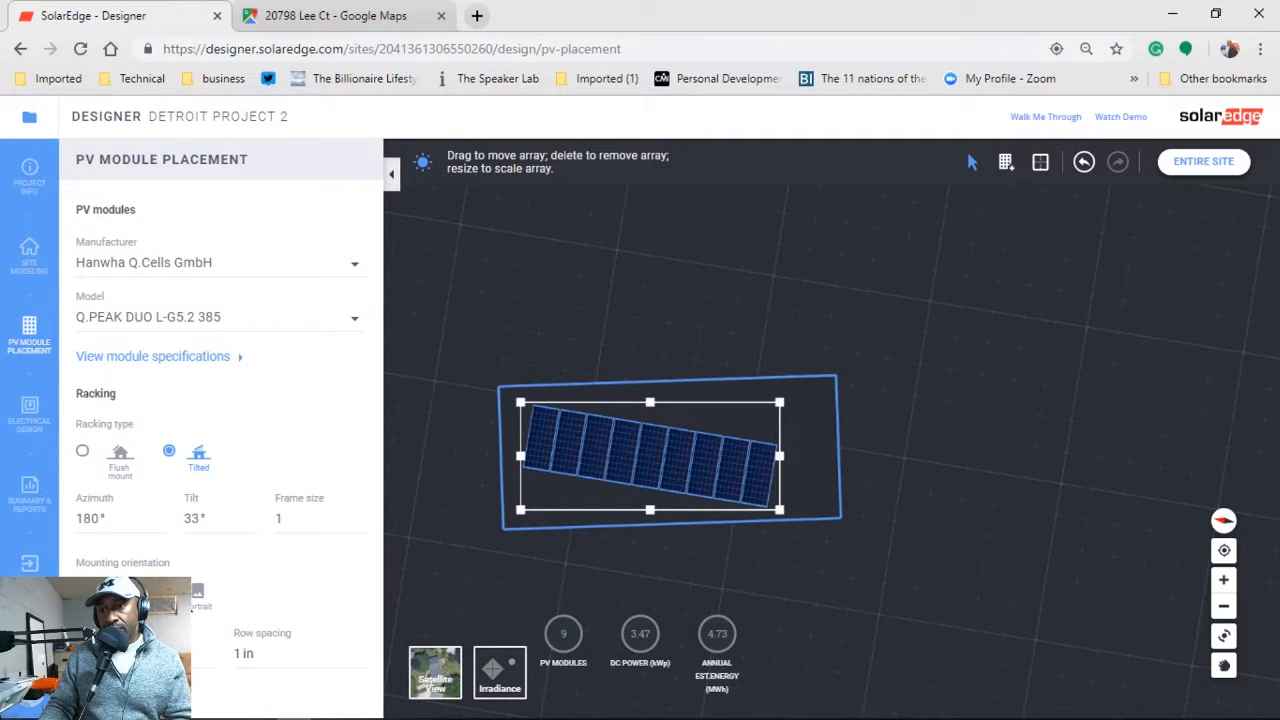
left_click(195, 604)
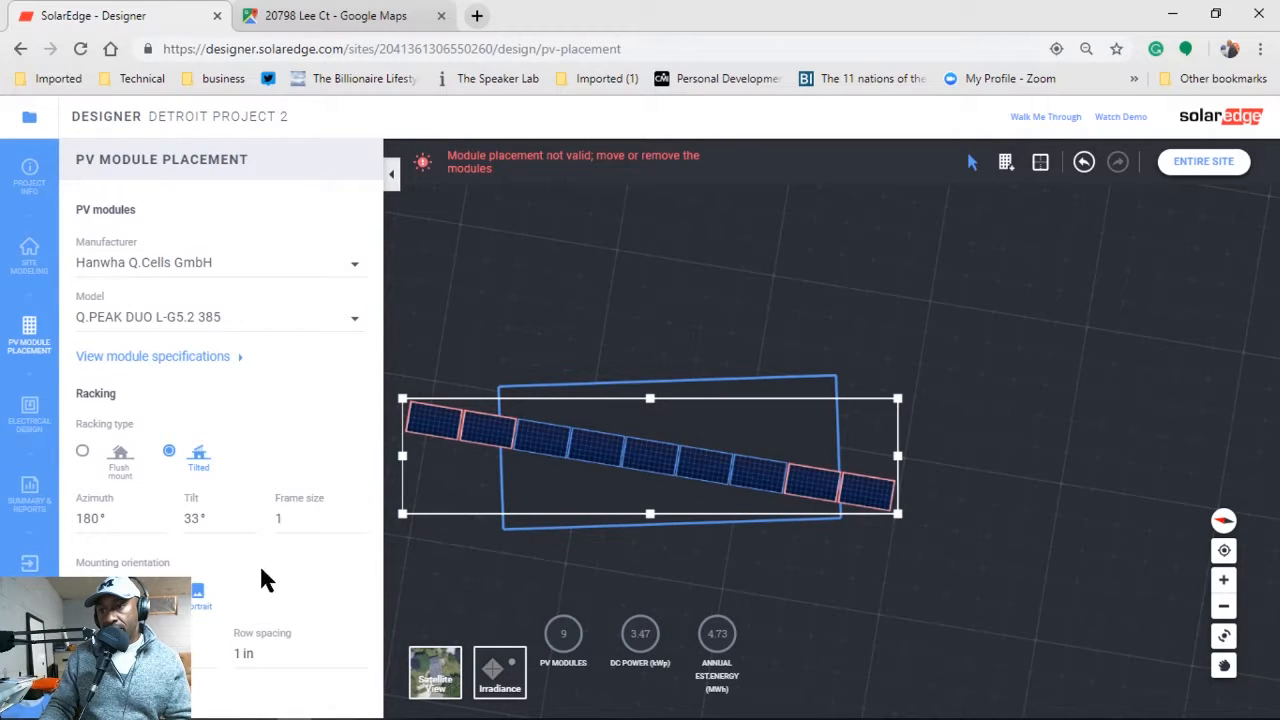
Revert to the previous mounting orientation and raise the tilt to 35°.
left_click(118, 592)
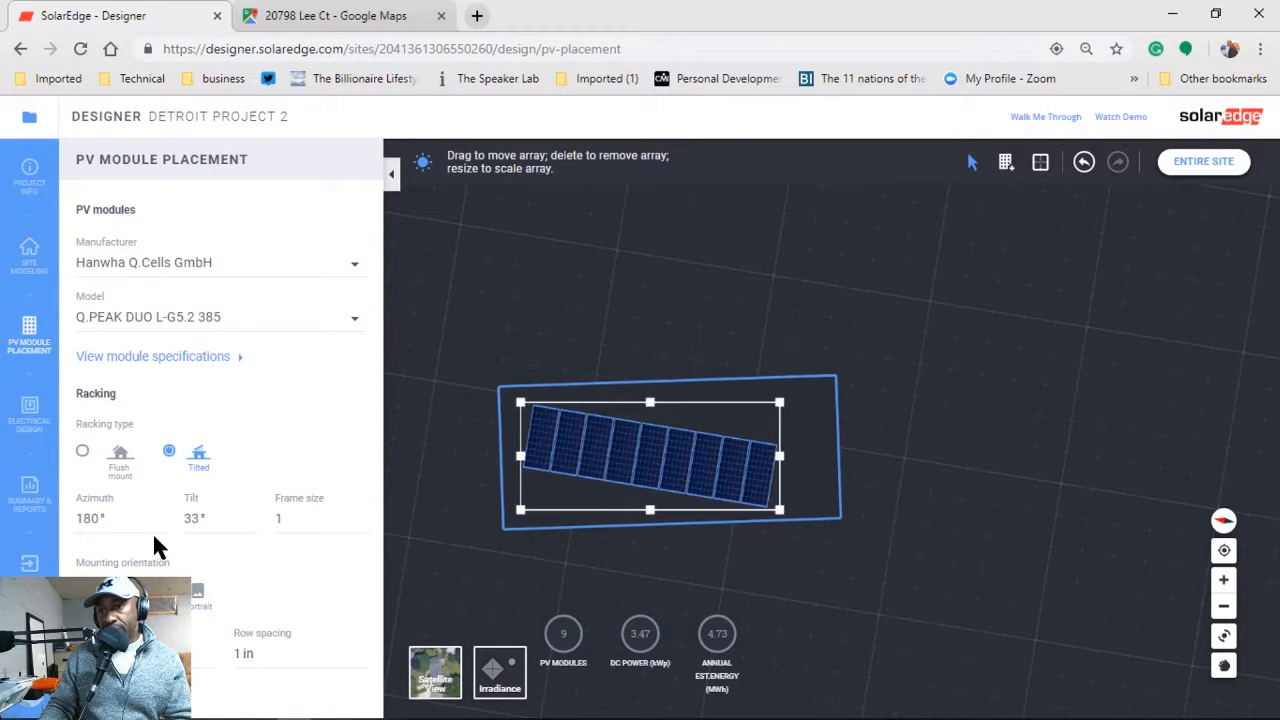
left_click(250, 515)
left_click(250, 515)
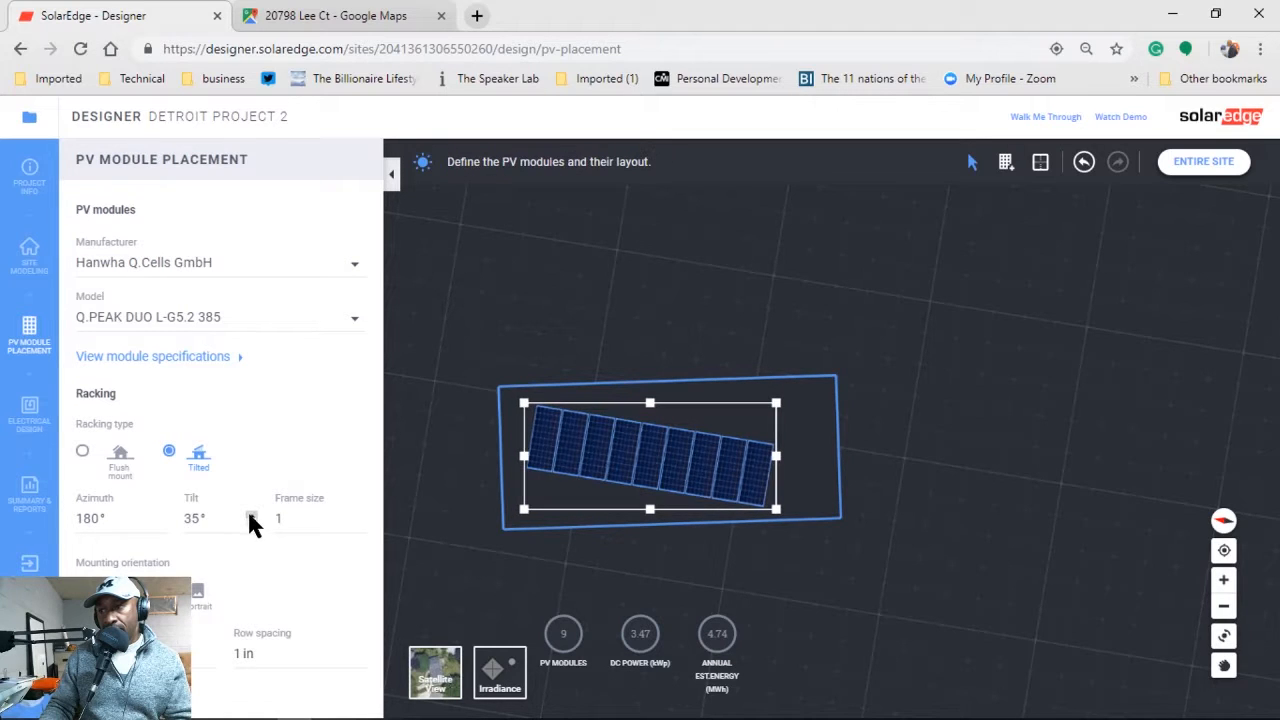
Lower the array azimuth to 168° and delete one module, leaving 8.
left_click(160, 523)
left_click(160, 523)
left_click(160, 523)
left_click(160, 523)
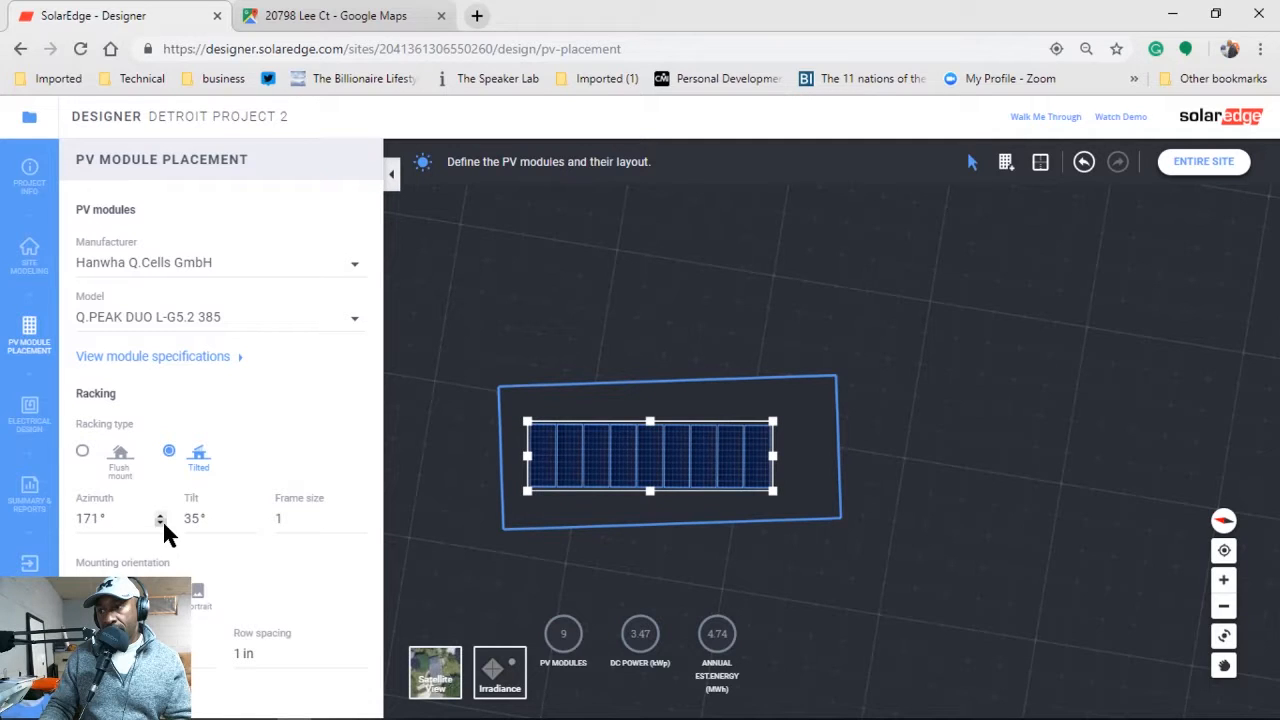
left_click(160, 523)
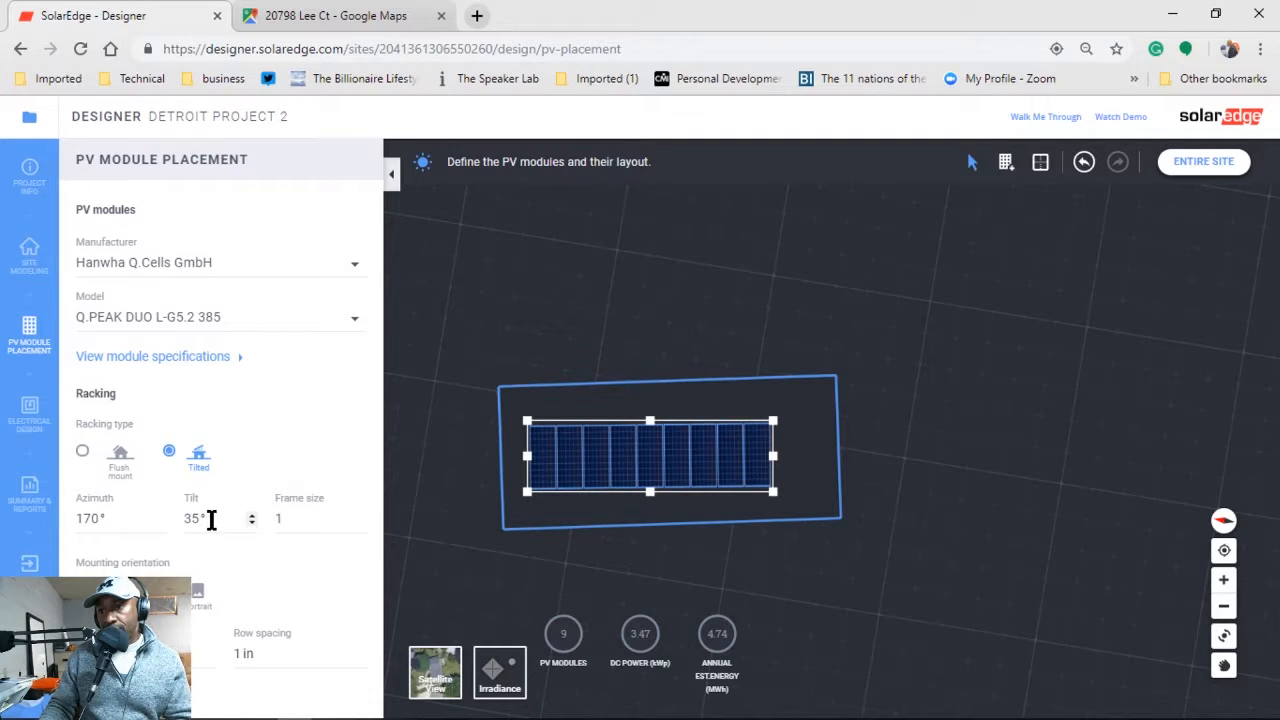
left_click(160, 523)
left_click(160, 523)
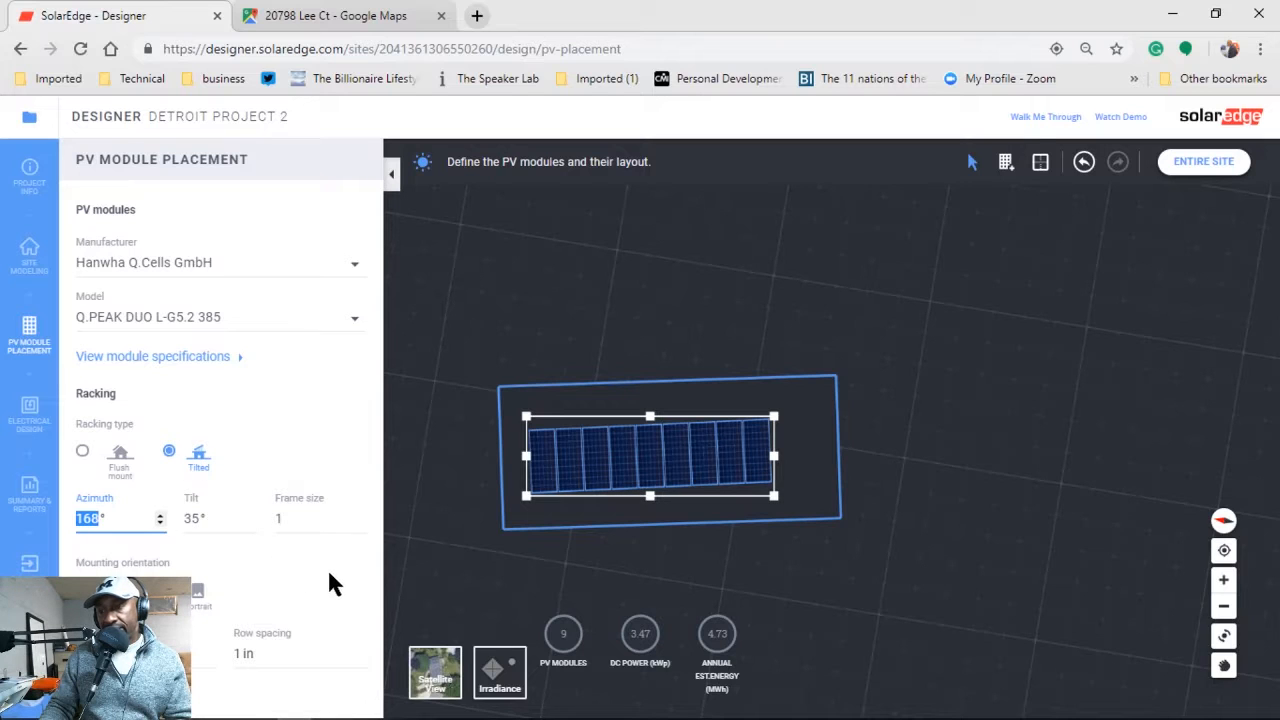
double_click(590, 462)
key("Delete")
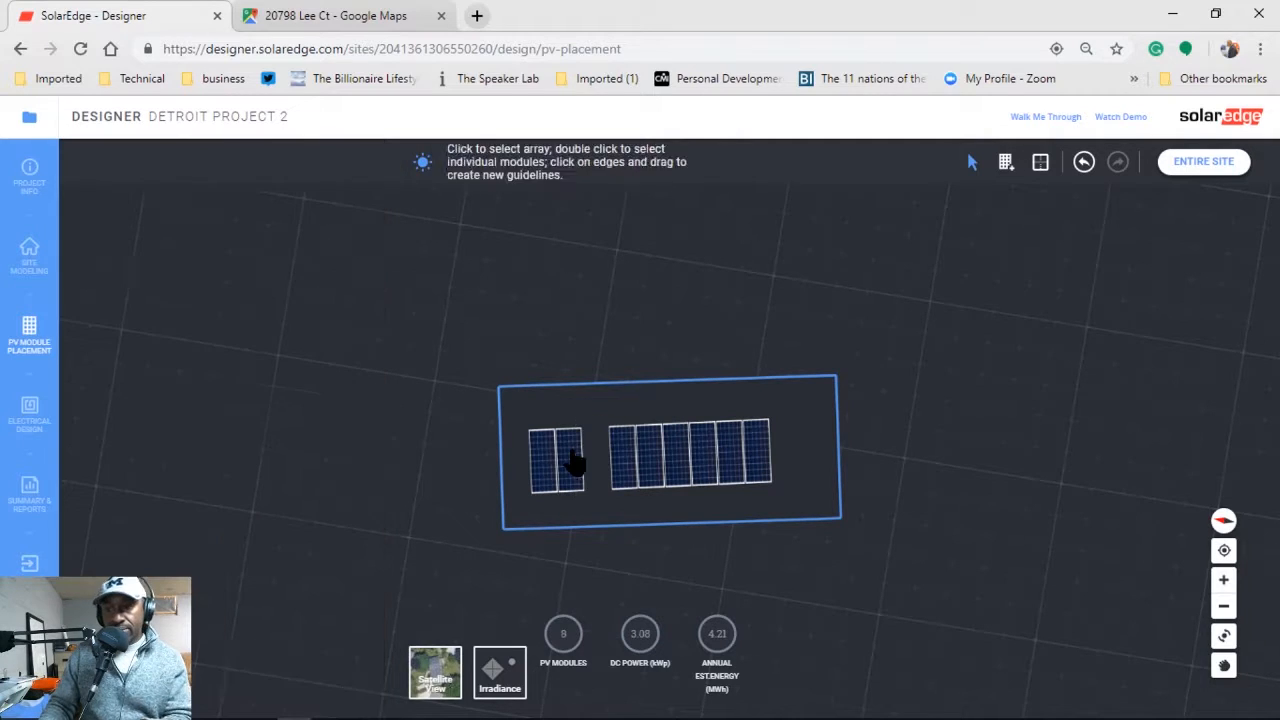
Delete the roof array, then draw and delete a six-module test array, leaving 0 modules.
left_click(662, 465)
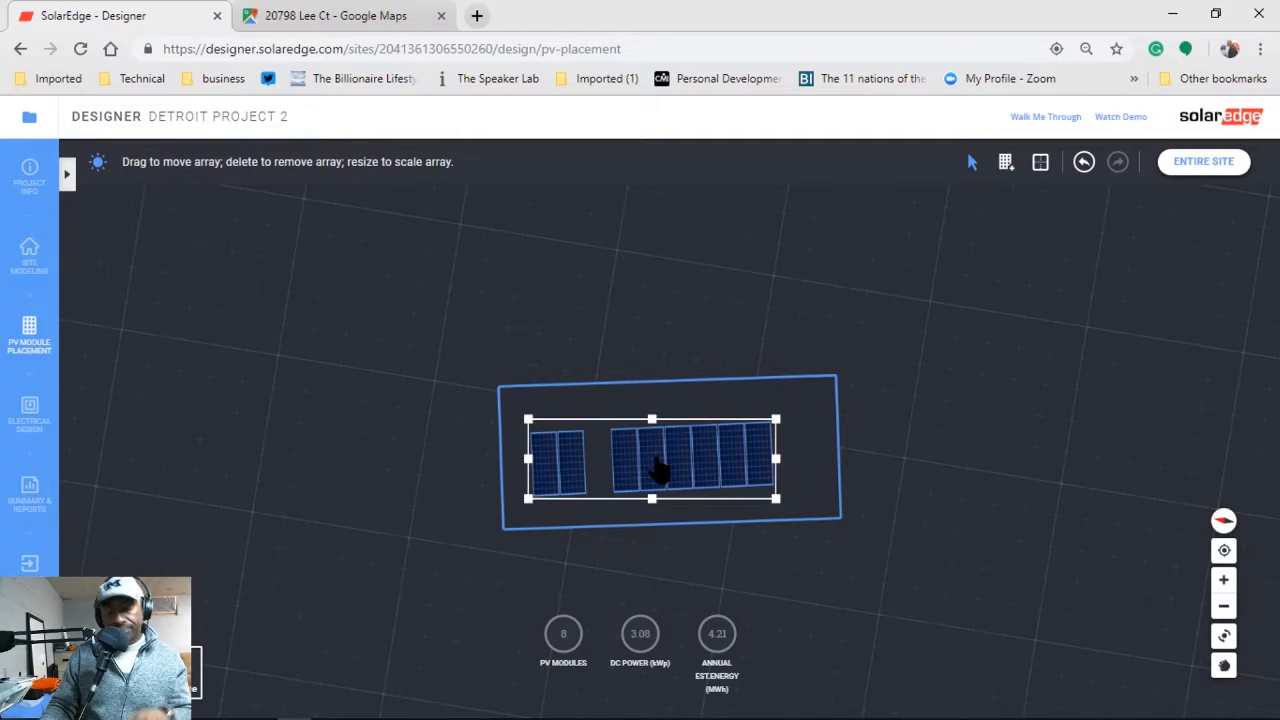
key("Delete")
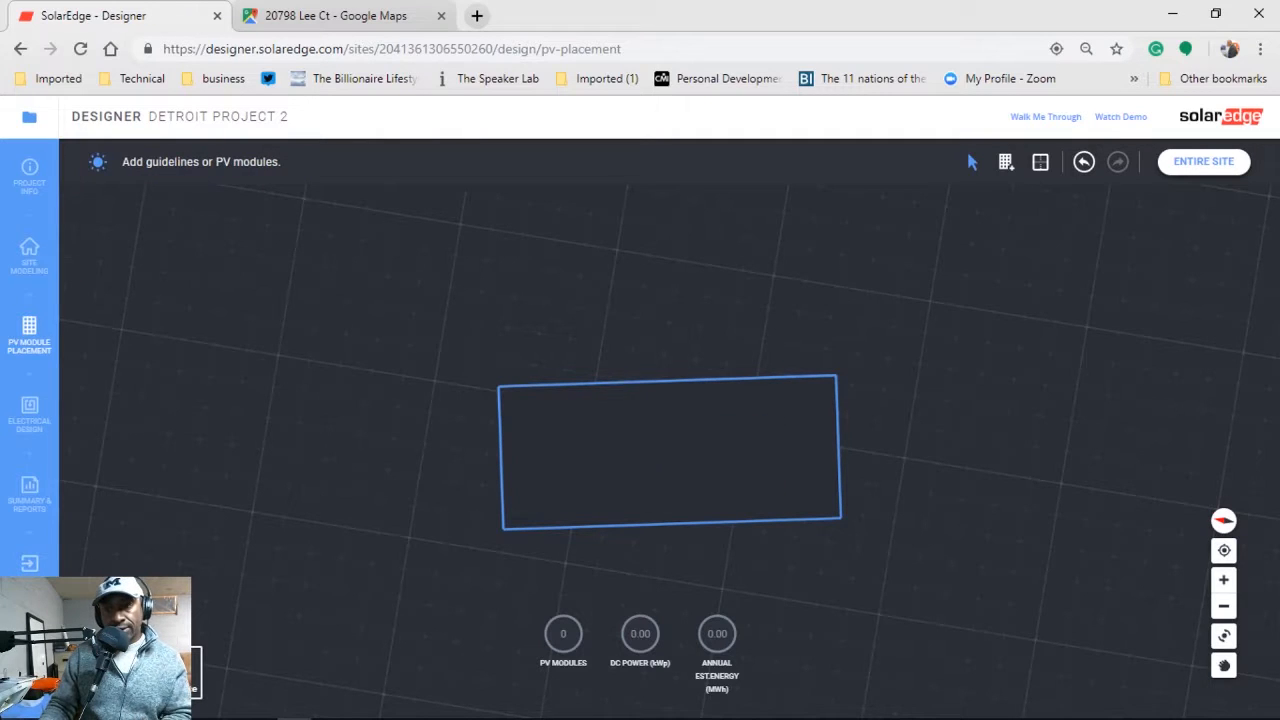
left_click(1007, 164)
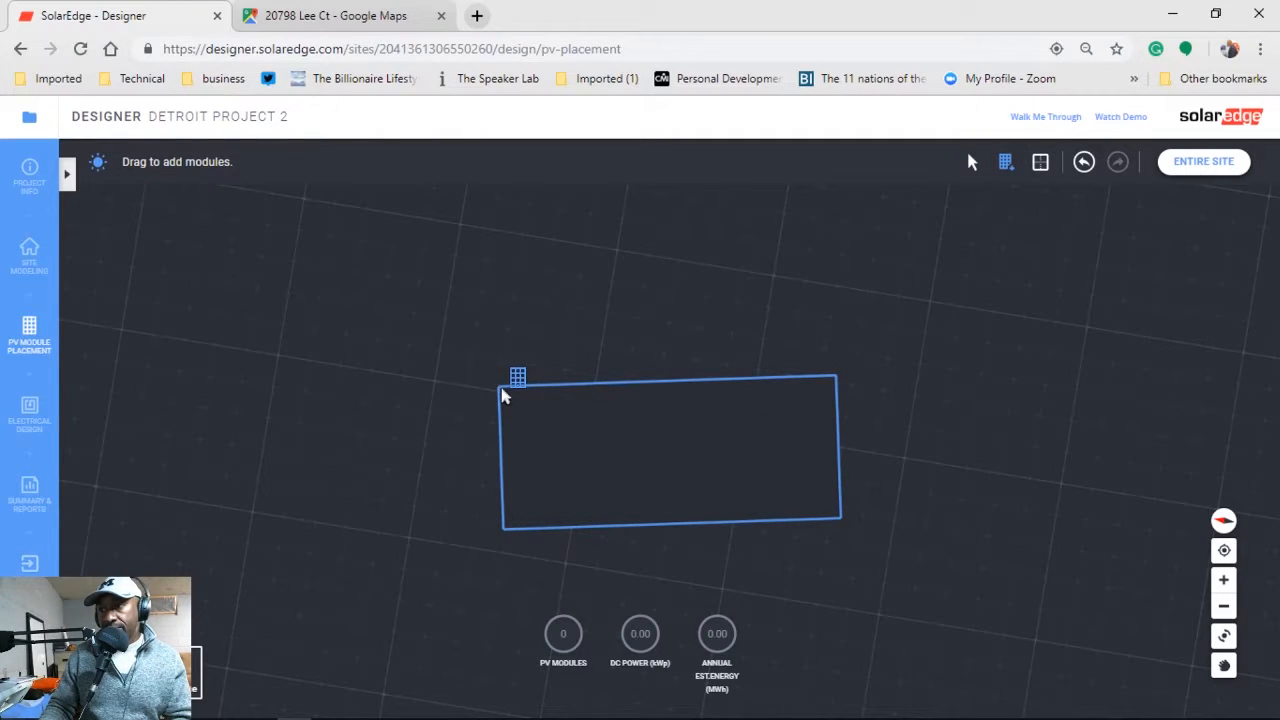
left_click_drag(513, 399, 774, 491)
left_click(546, 420)
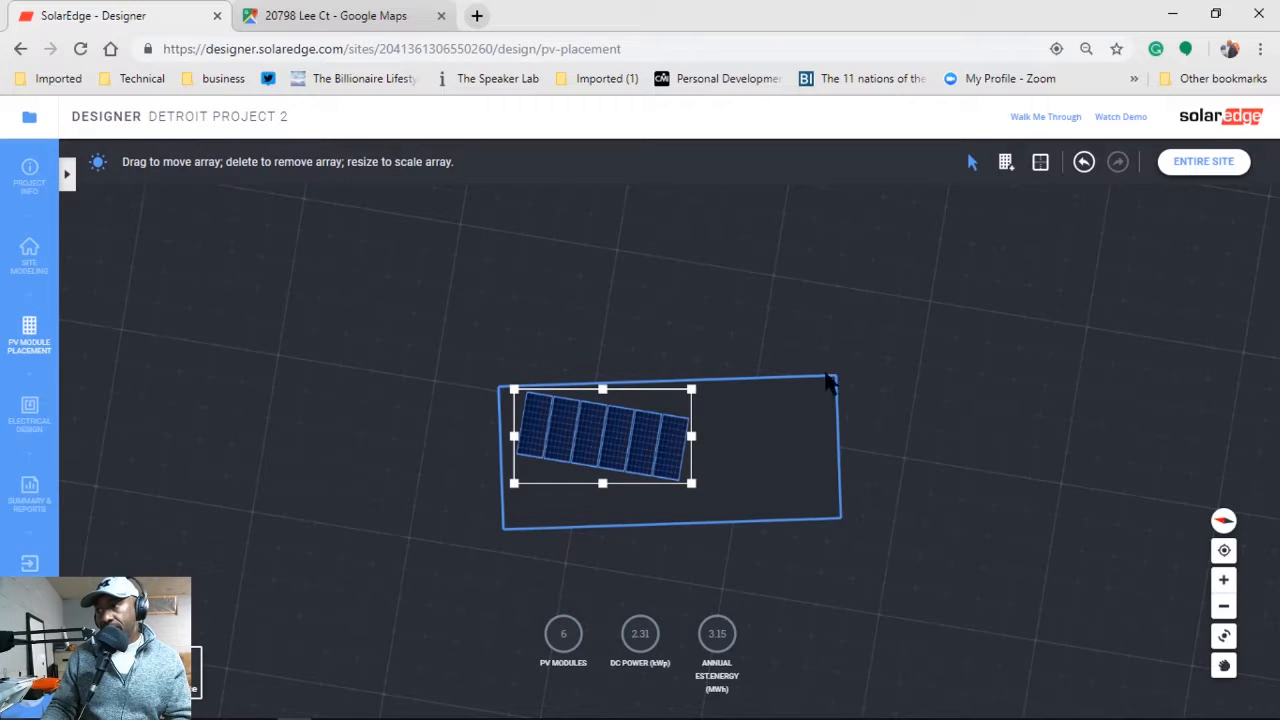
key("Delete")
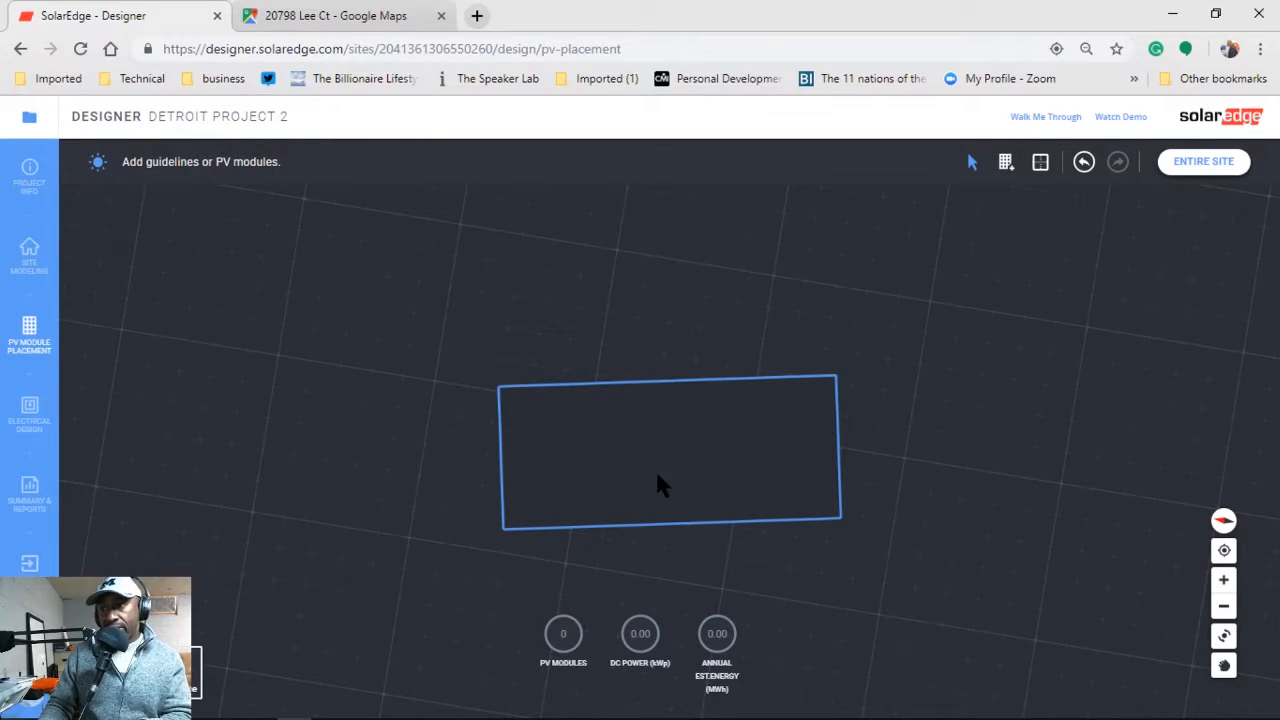
left_click(1006, 161)
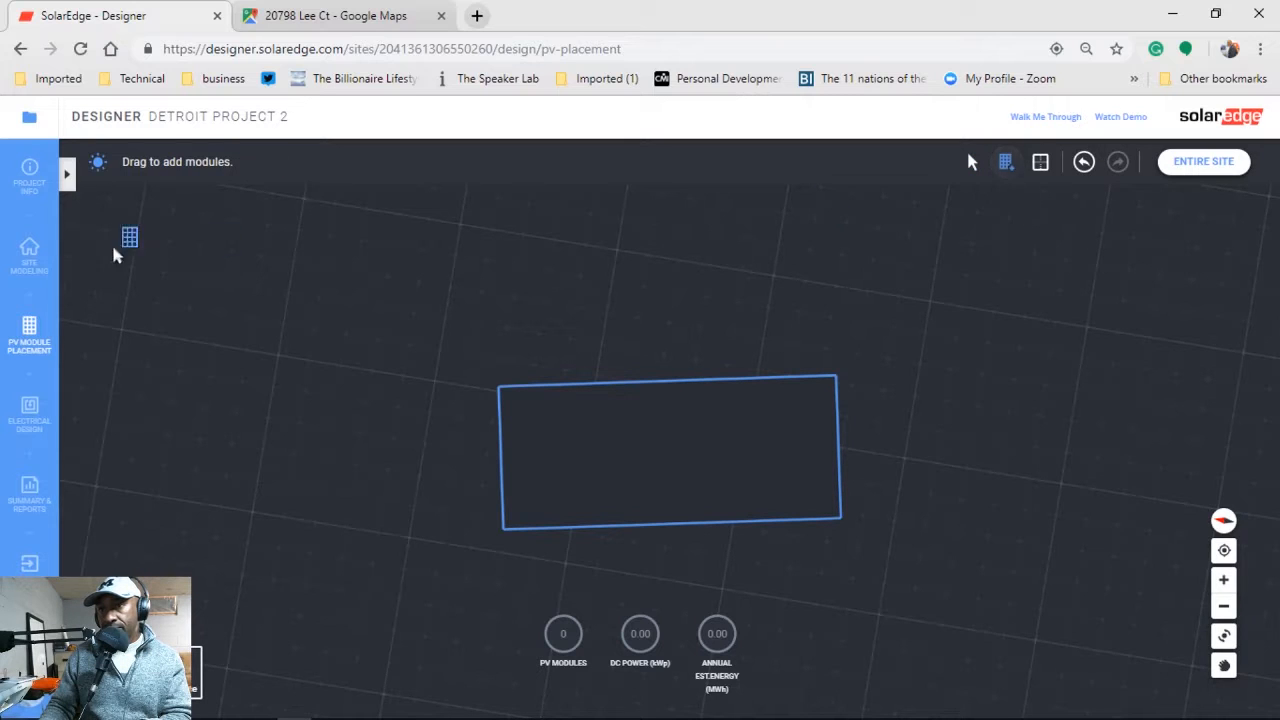
left_click(64, 176)
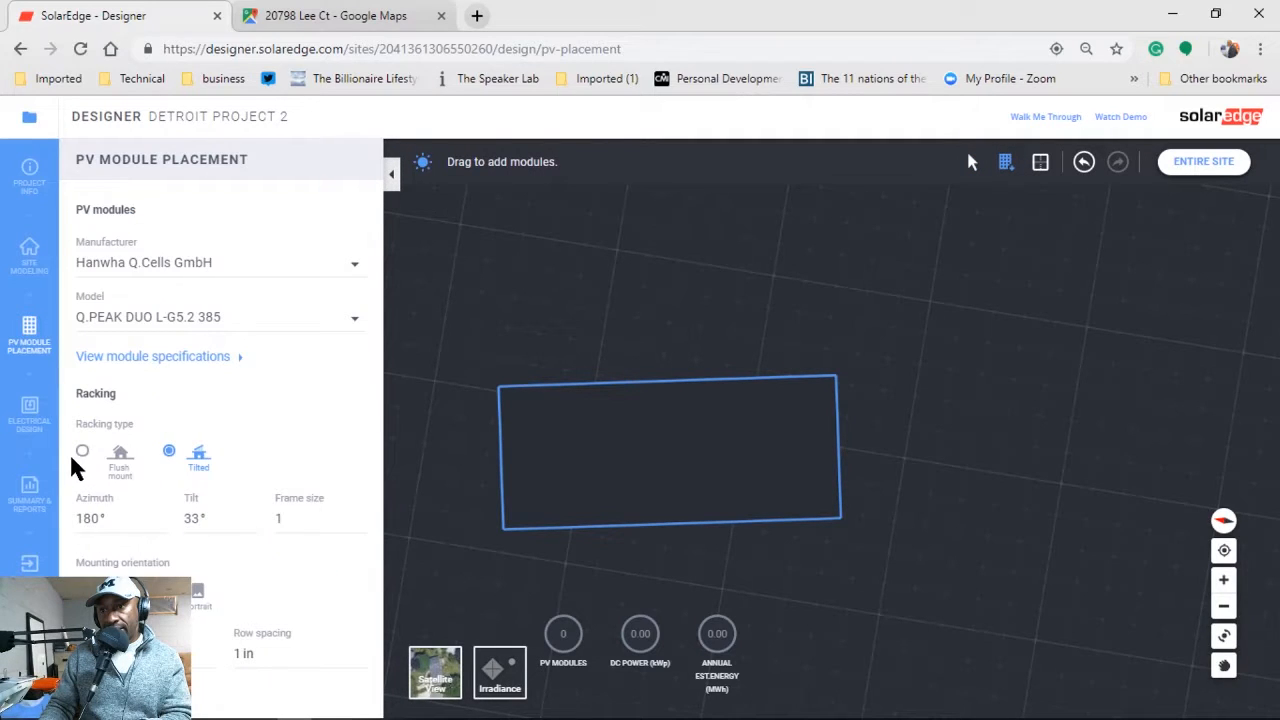
Set racking to flush mount and drag out a 4×4 grid of 16 modules on the roof.
left_click(82, 451)
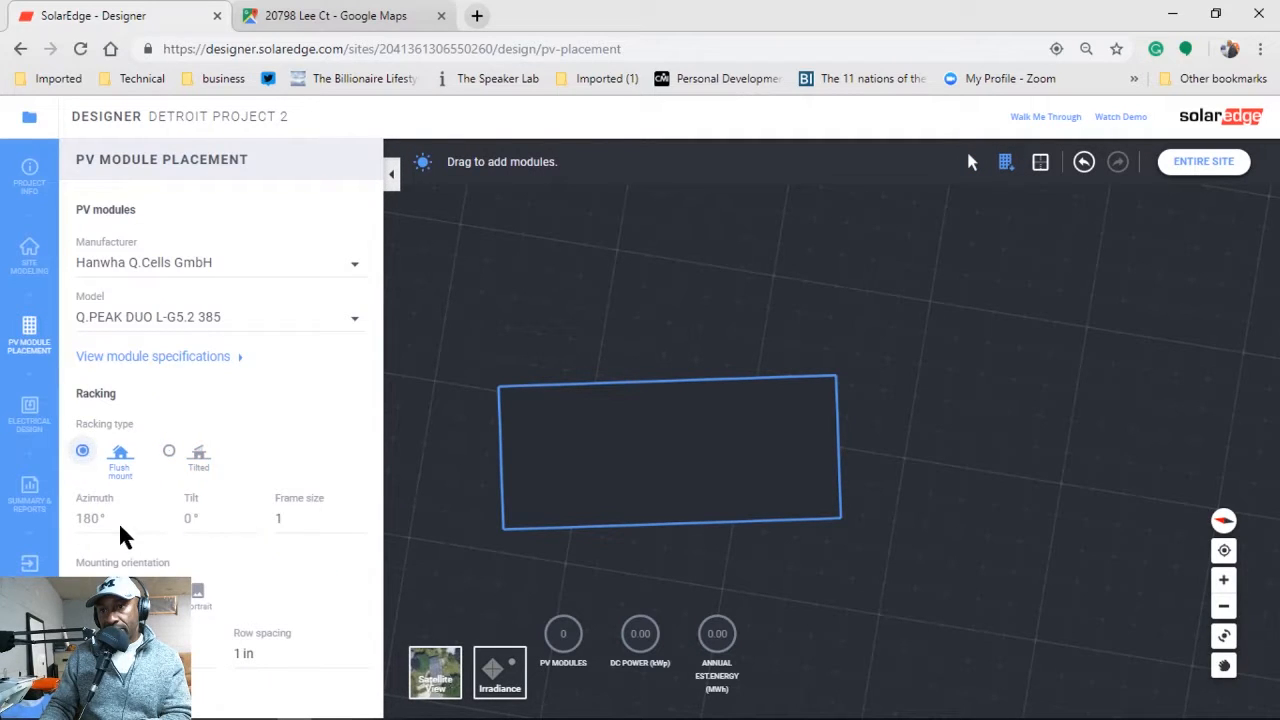
left_click(391, 176)
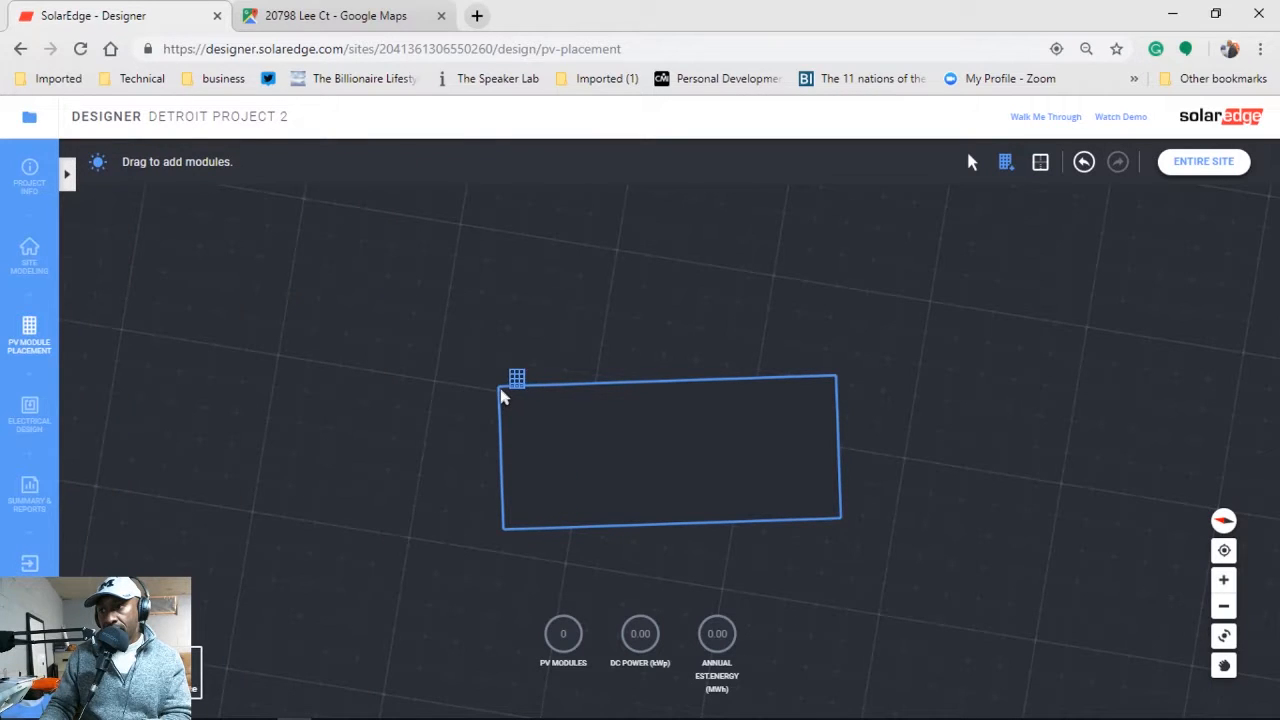
left_click_drag(548, 443, 837, 512)
left_click_drag(840, 520, 841, 522)
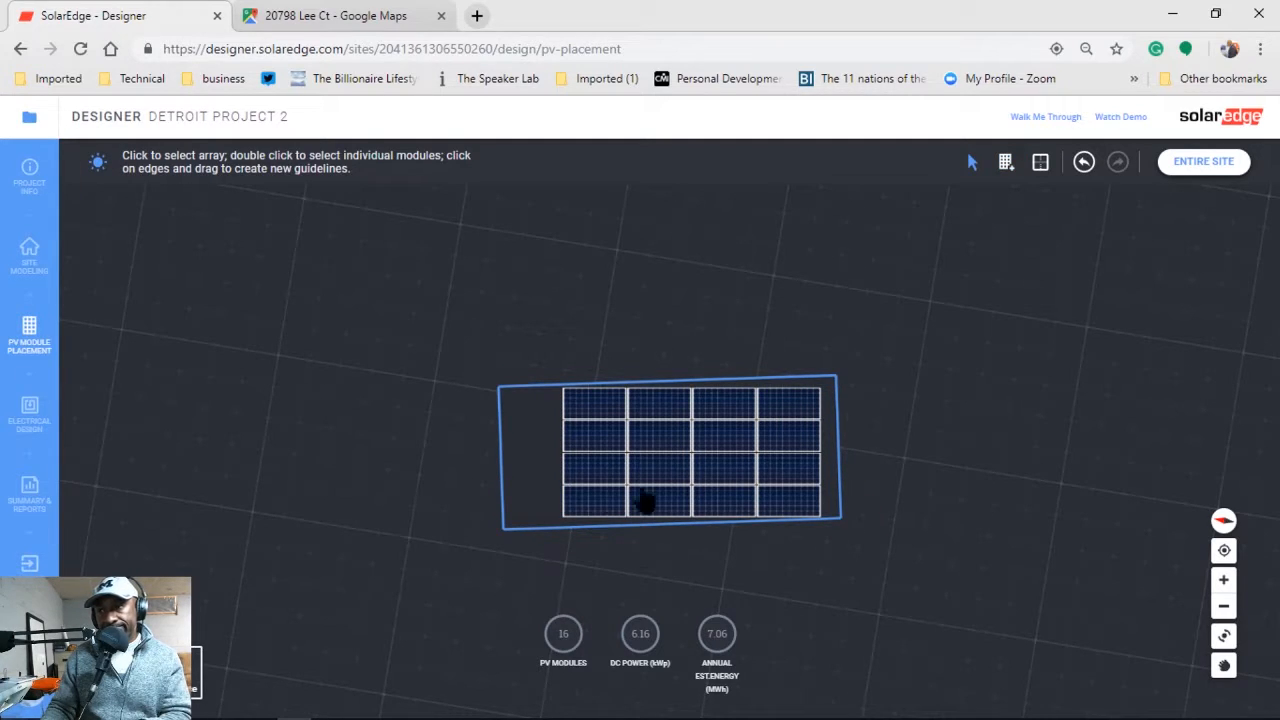
left_click(674, 494)
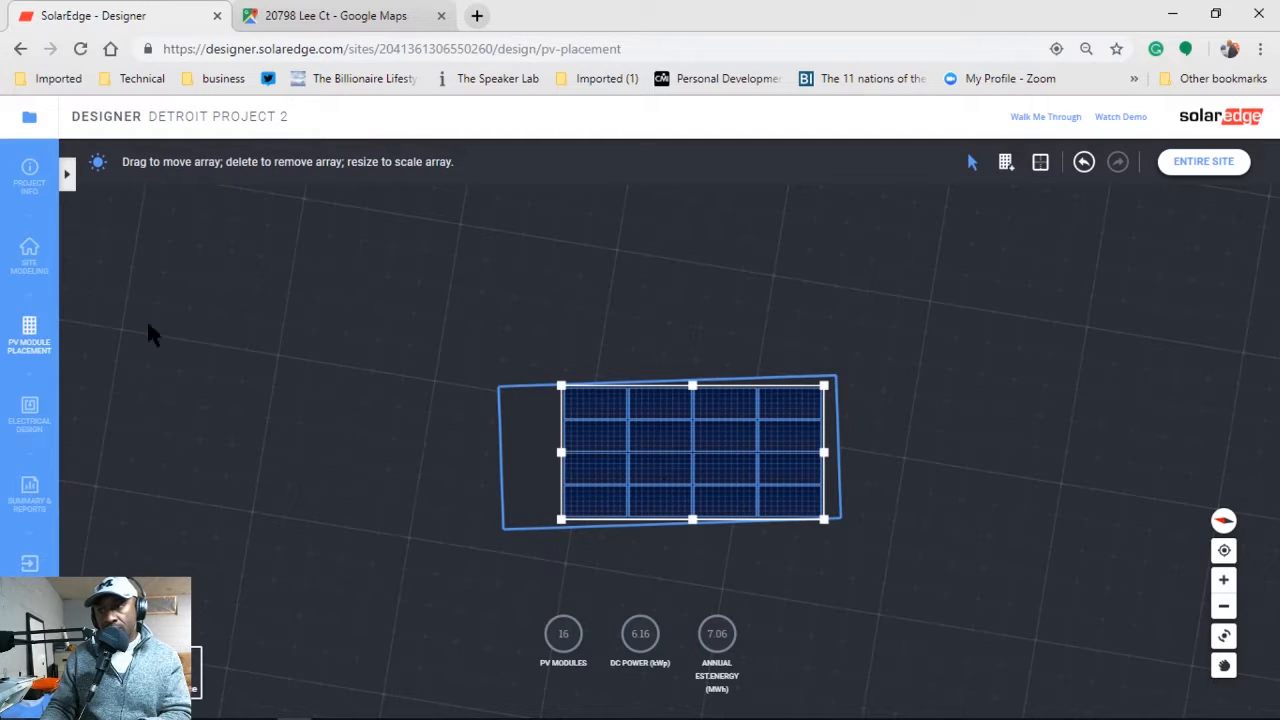
left_click(67, 177)
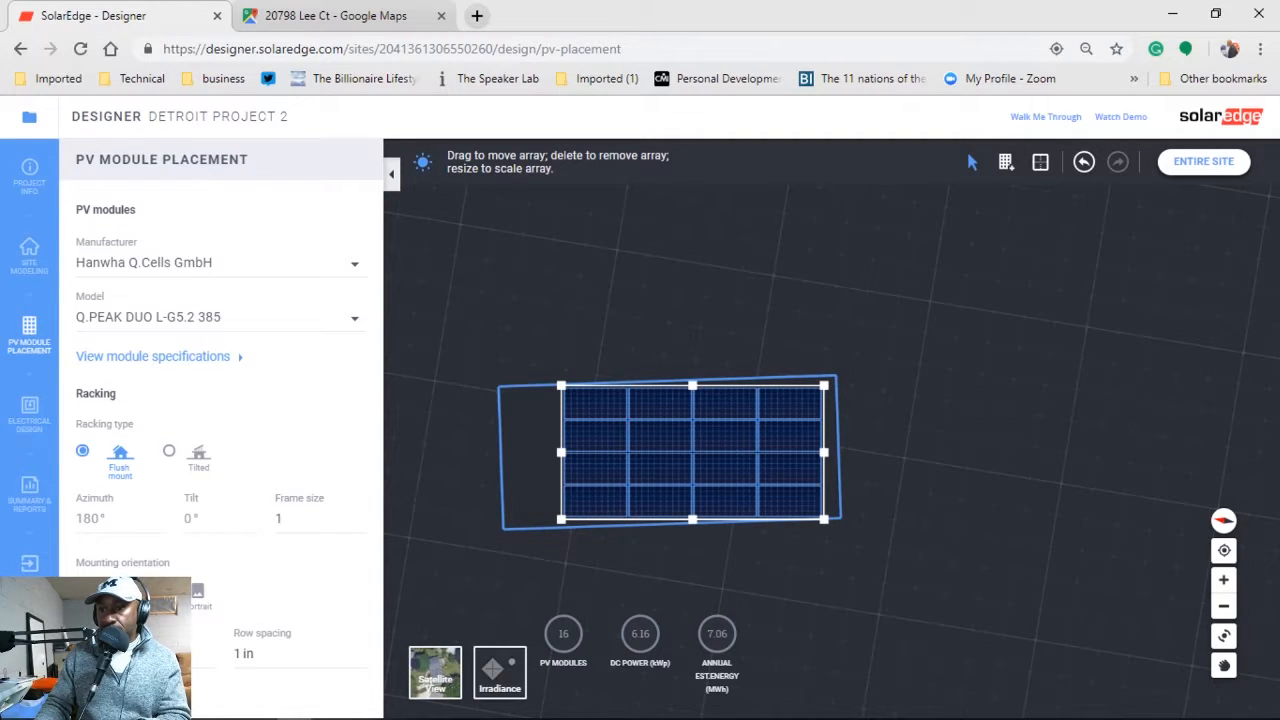
Switch modules to portrait and trim the overhanging top and bottom rows, leaving 14 modules.
left_click(198, 593)
left_click_drag(624, 452, 528, 452)
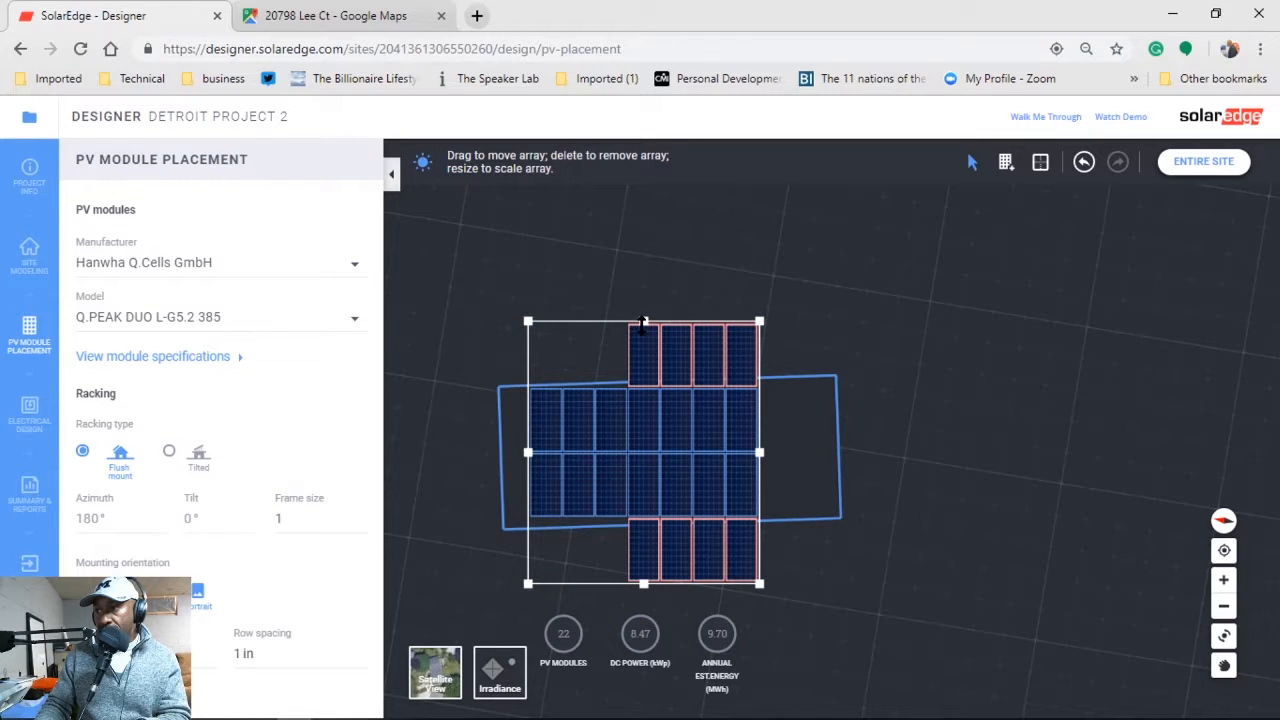
left_click_drag(643, 322, 643, 383)
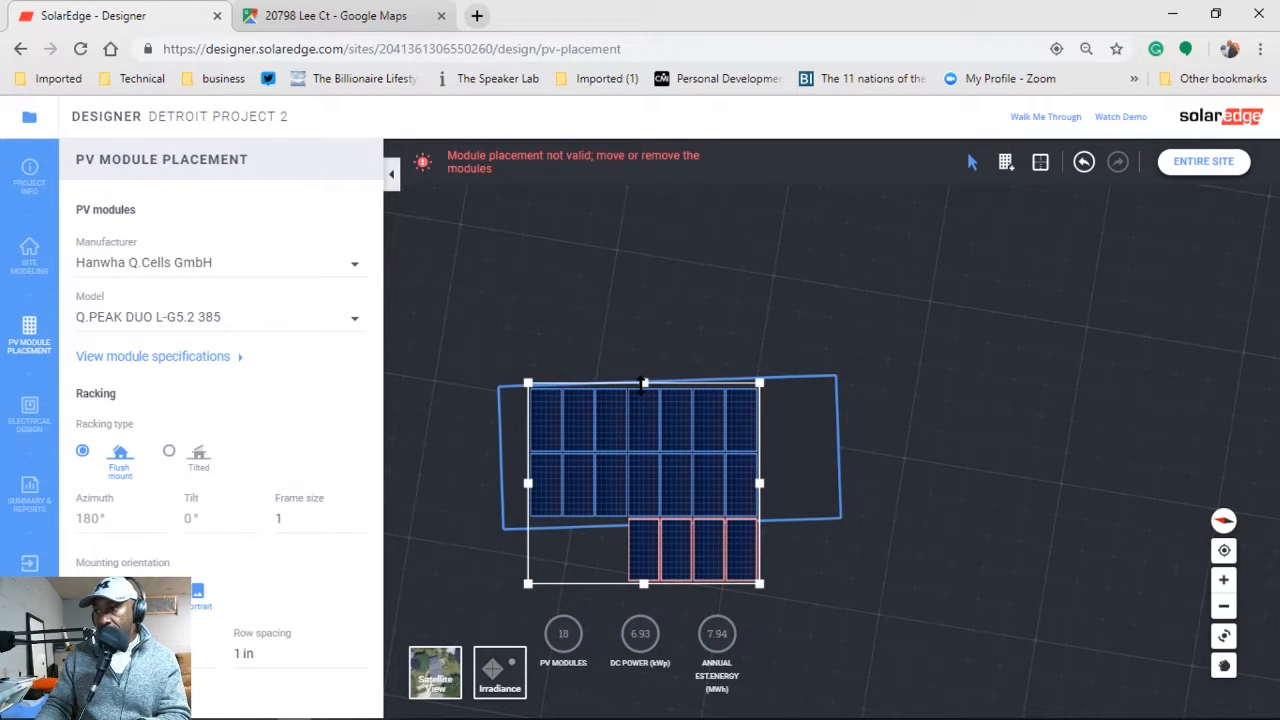
left_click_drag(644, 583, 646, 518)
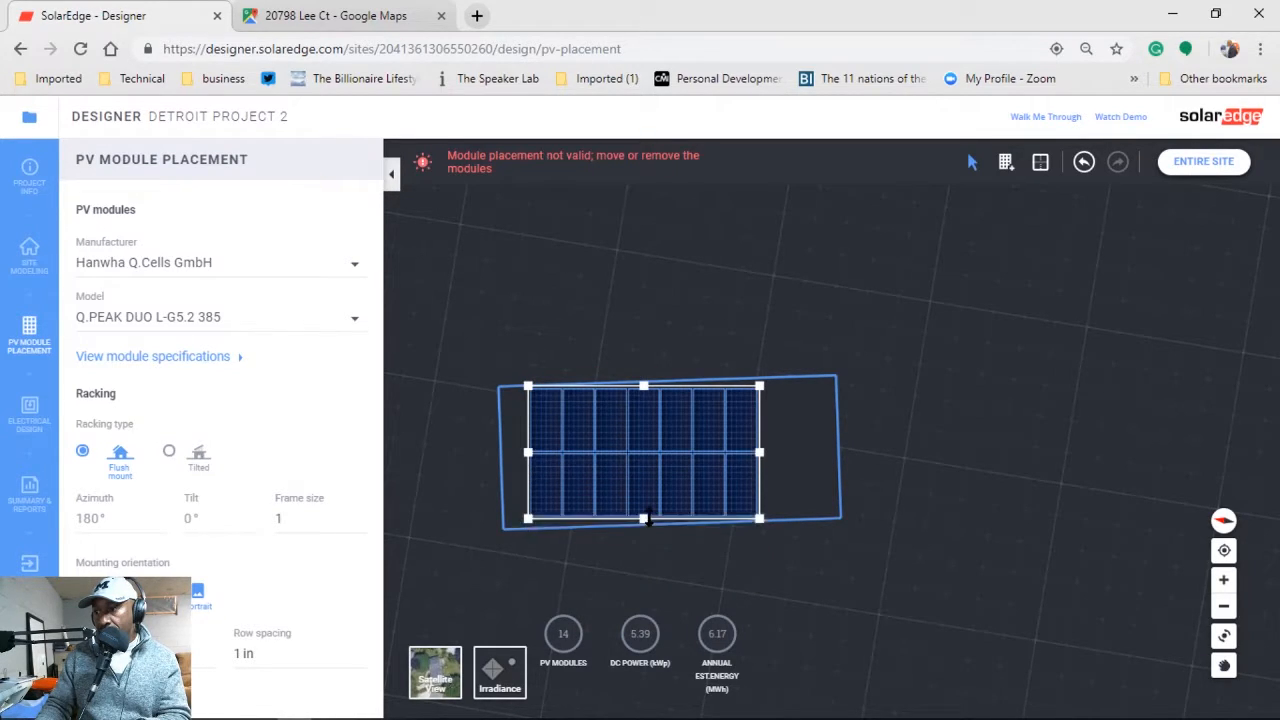
left_click(766, 456)
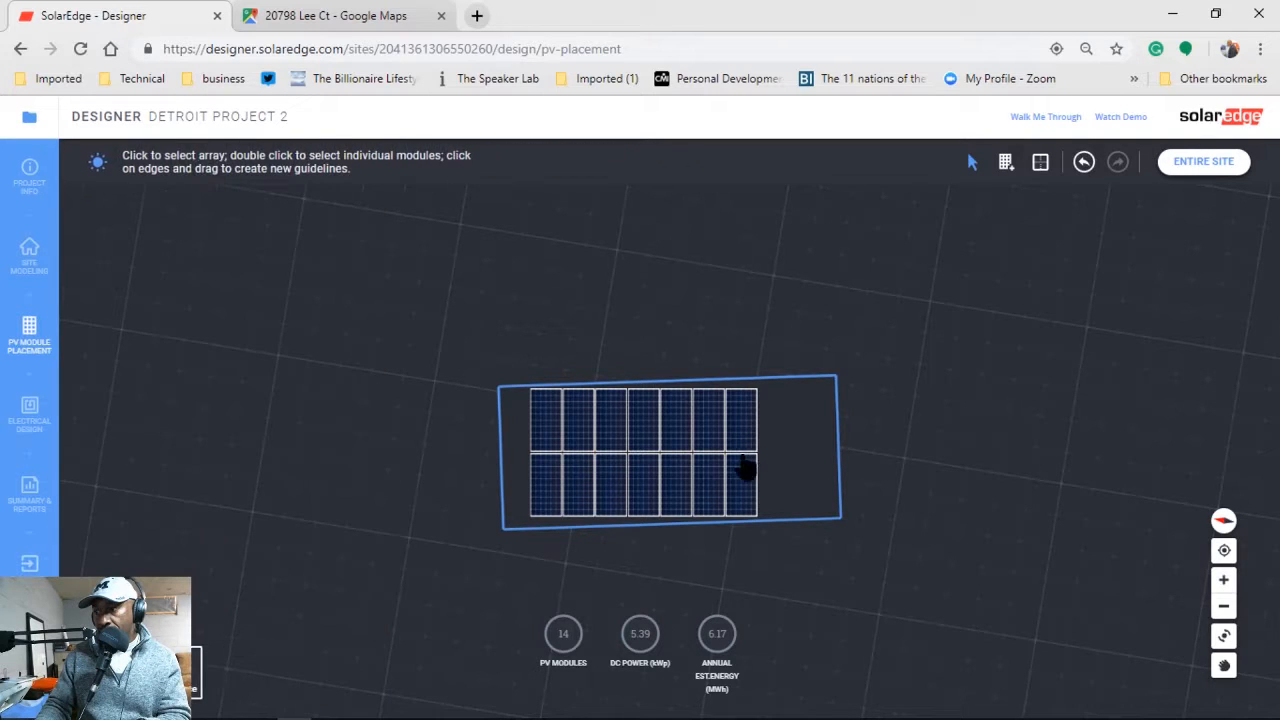
Reselect the array and widen it rightward to two rows of nine, 18 modules.
left_click(752, 463)
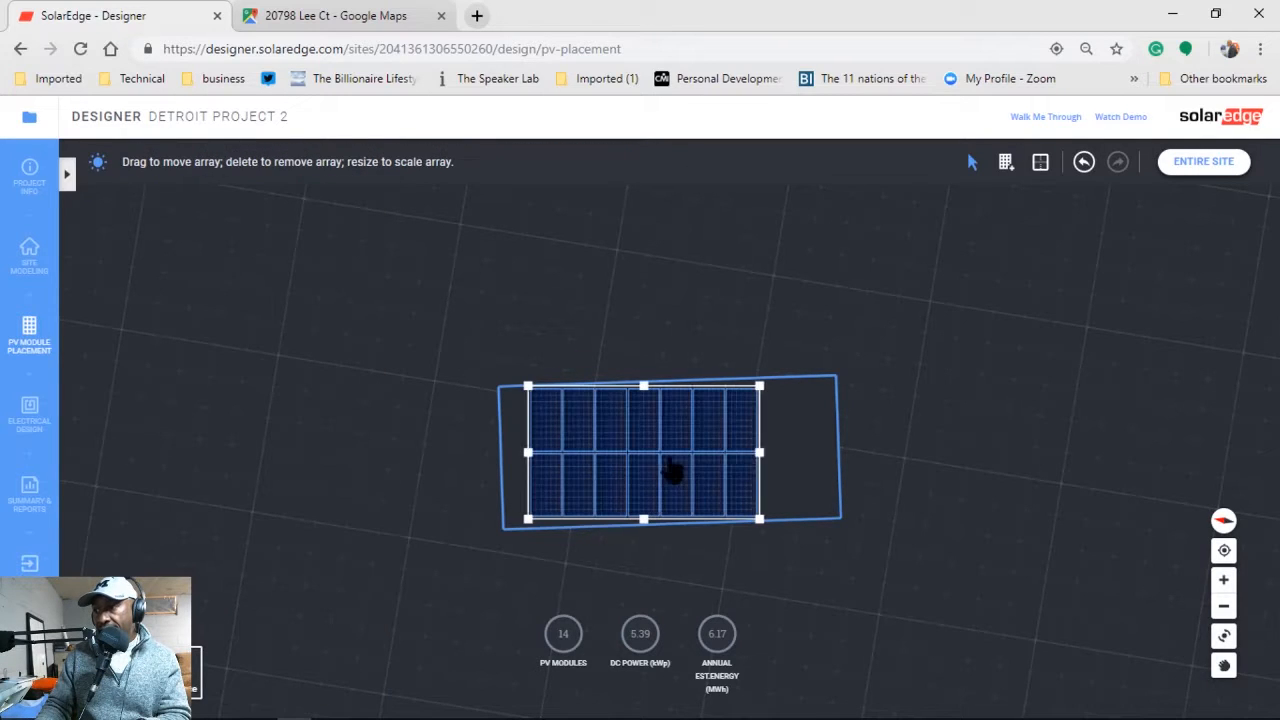
left_click(762, 451)
left_click(730, 463)
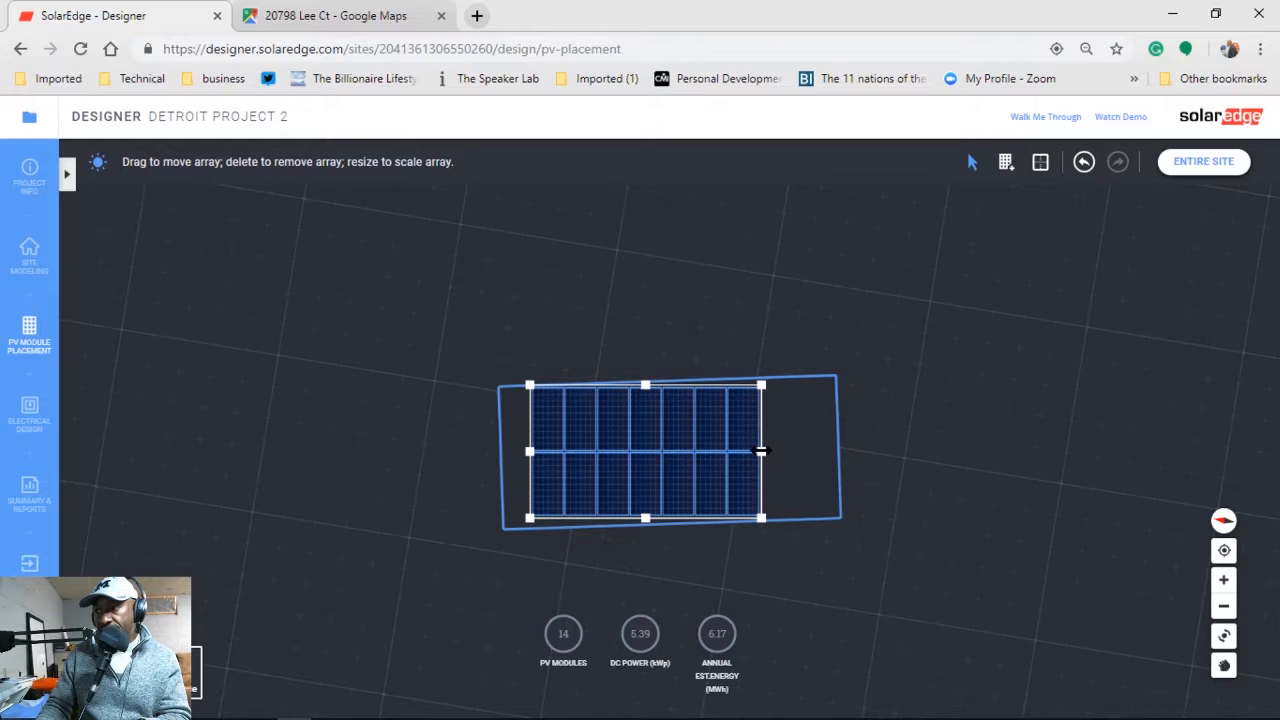
left_click_drag(761, 451, 830, 442)
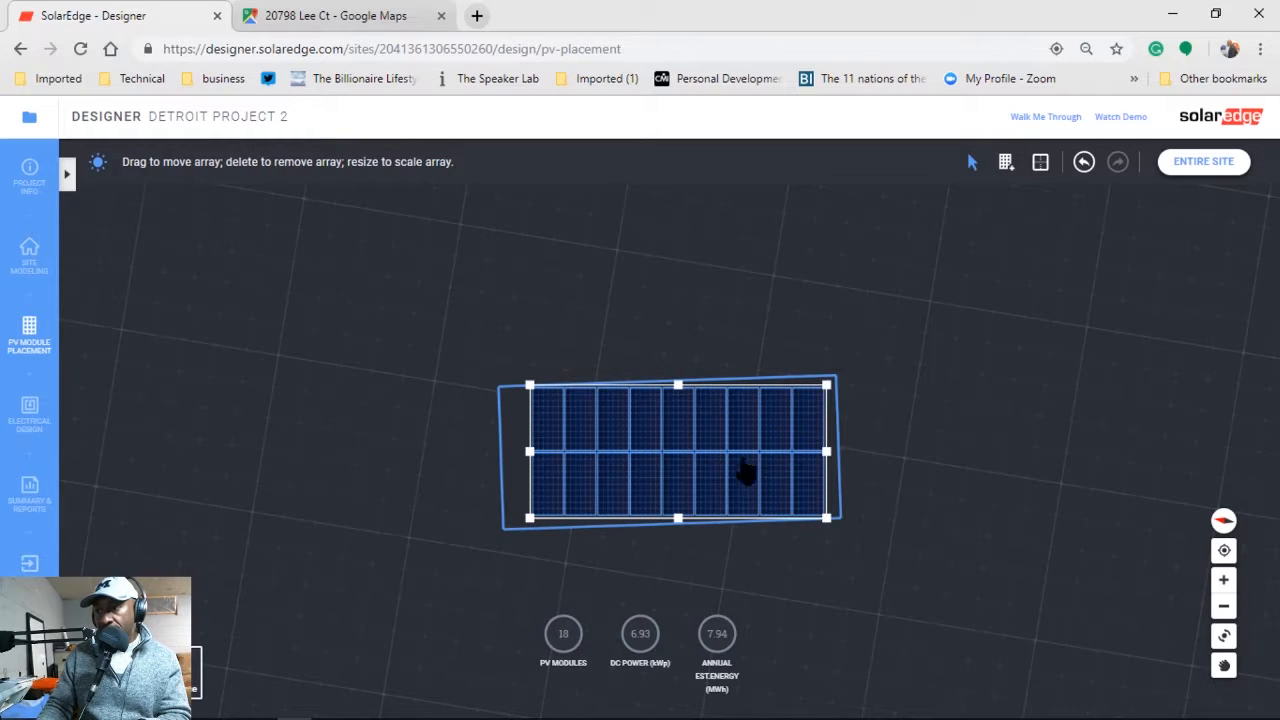
left_click(64, 172)
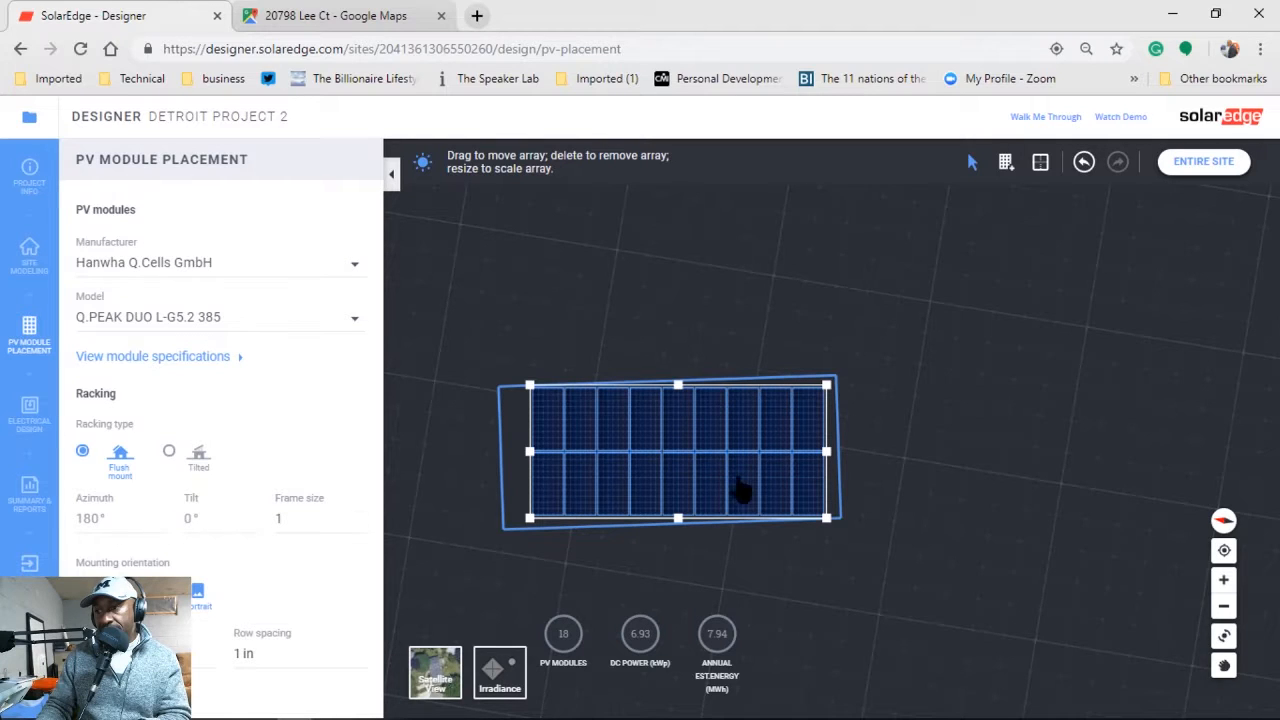
left_click(568, 435)
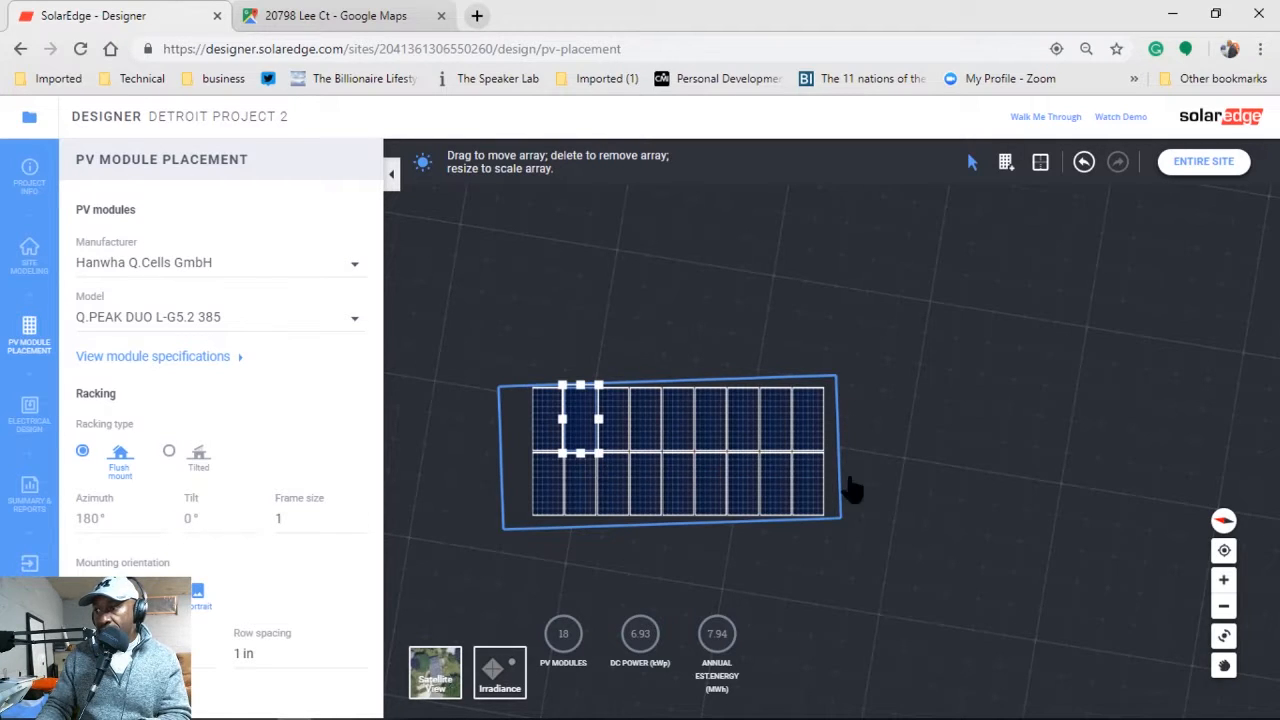
left_click(1224, 636)
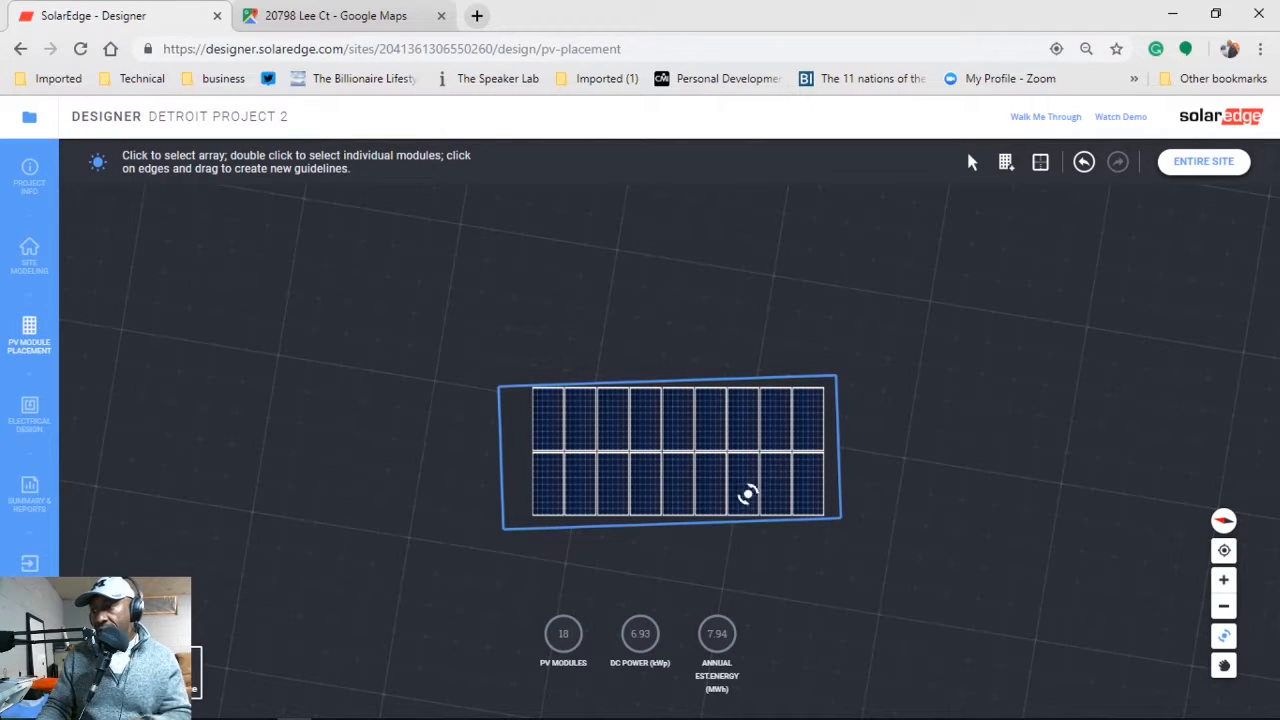
left_click_drag(726, 458, 694, 466)
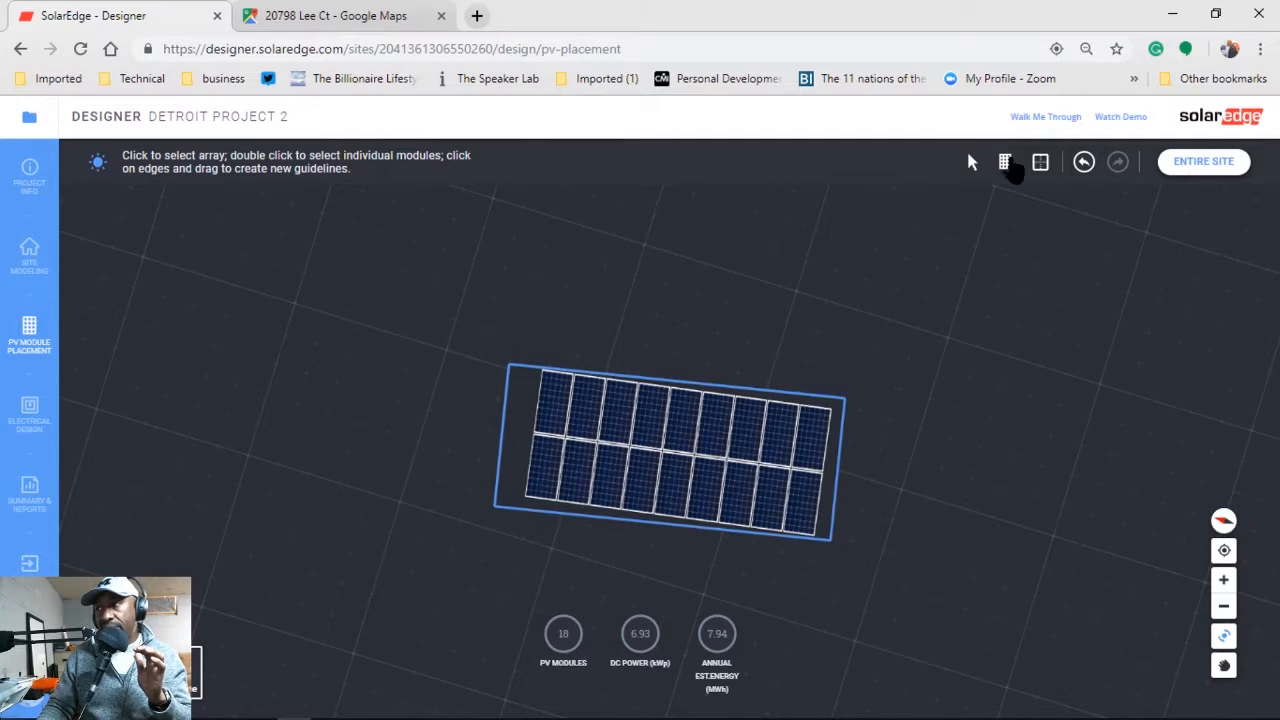
left_click(972, 165)
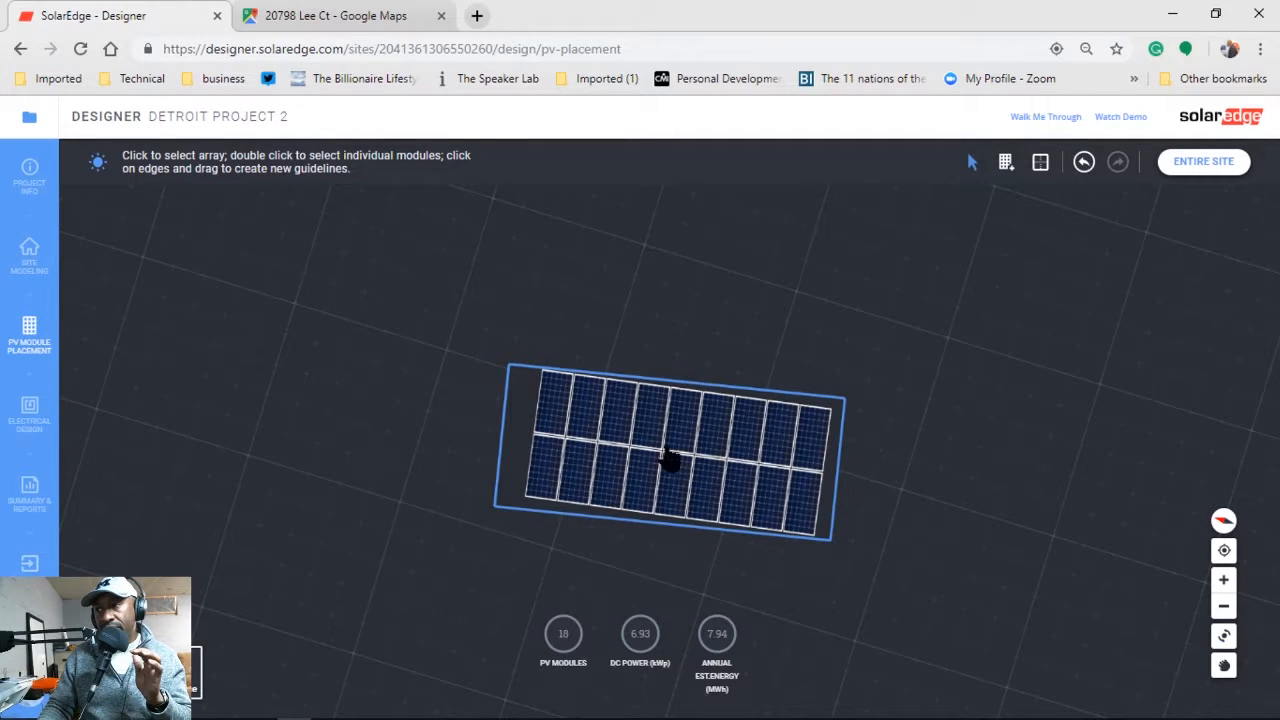
left_click(612, 475)
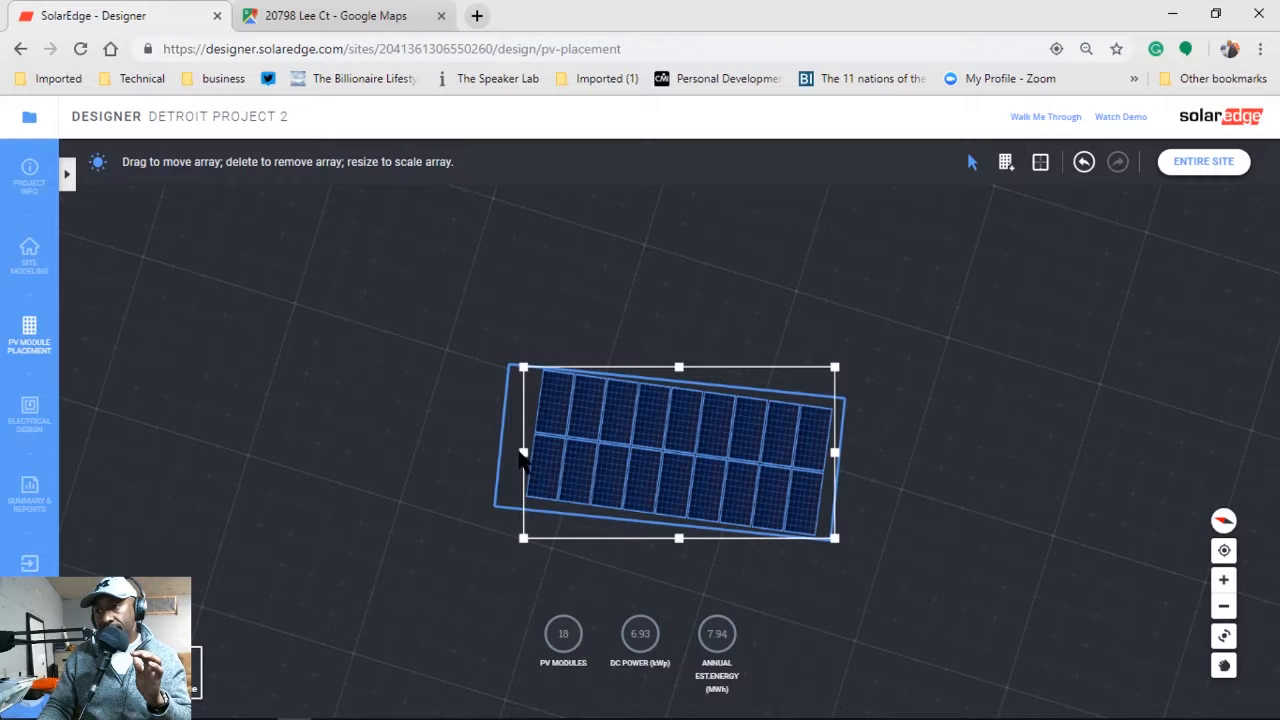
mouse_move(520, 452)
left_mouse_down()
mouse_move(432, 447)
mouse_move(468, 436)
mouse_move(523, 452)
left_mouse_up()
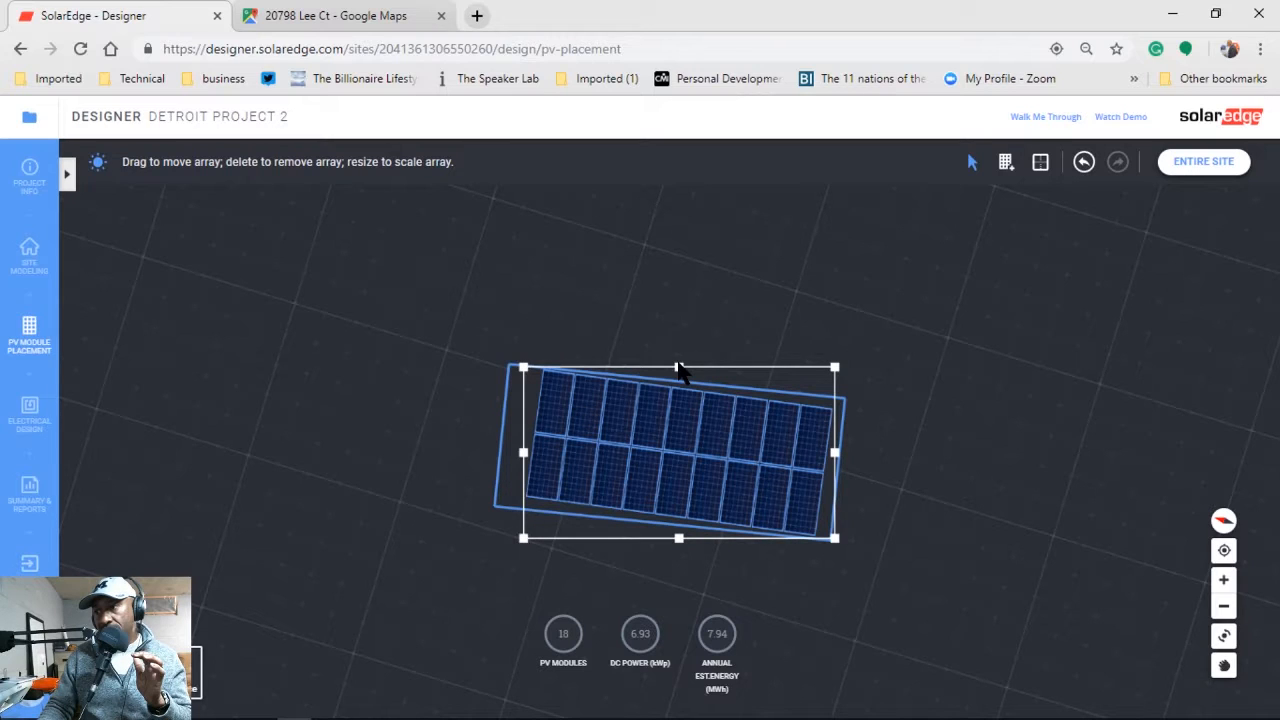
mouse_move(677, 370)
left_mouse_down()
mouse_move(677, 337)
mouse_move(683, 351)
left_mouse_up()
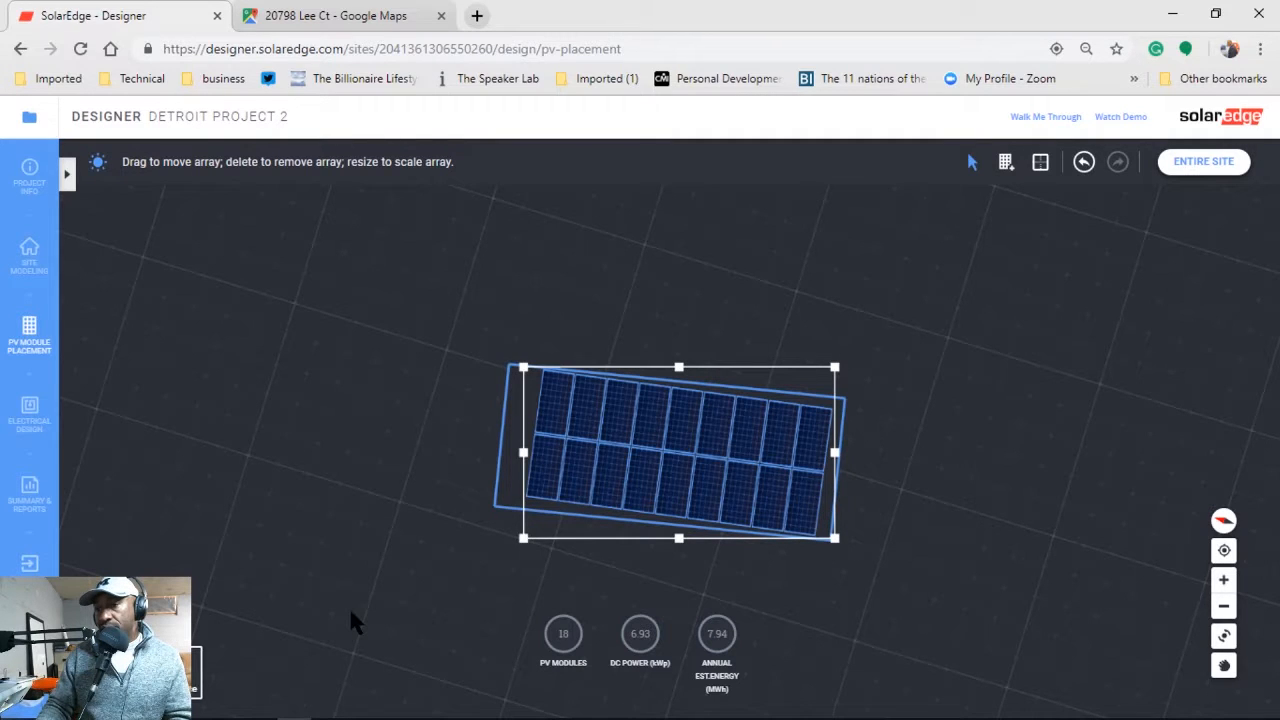
Switch the array to tilted racking and bring the azimuth to 180°.
left_click(66, 174)
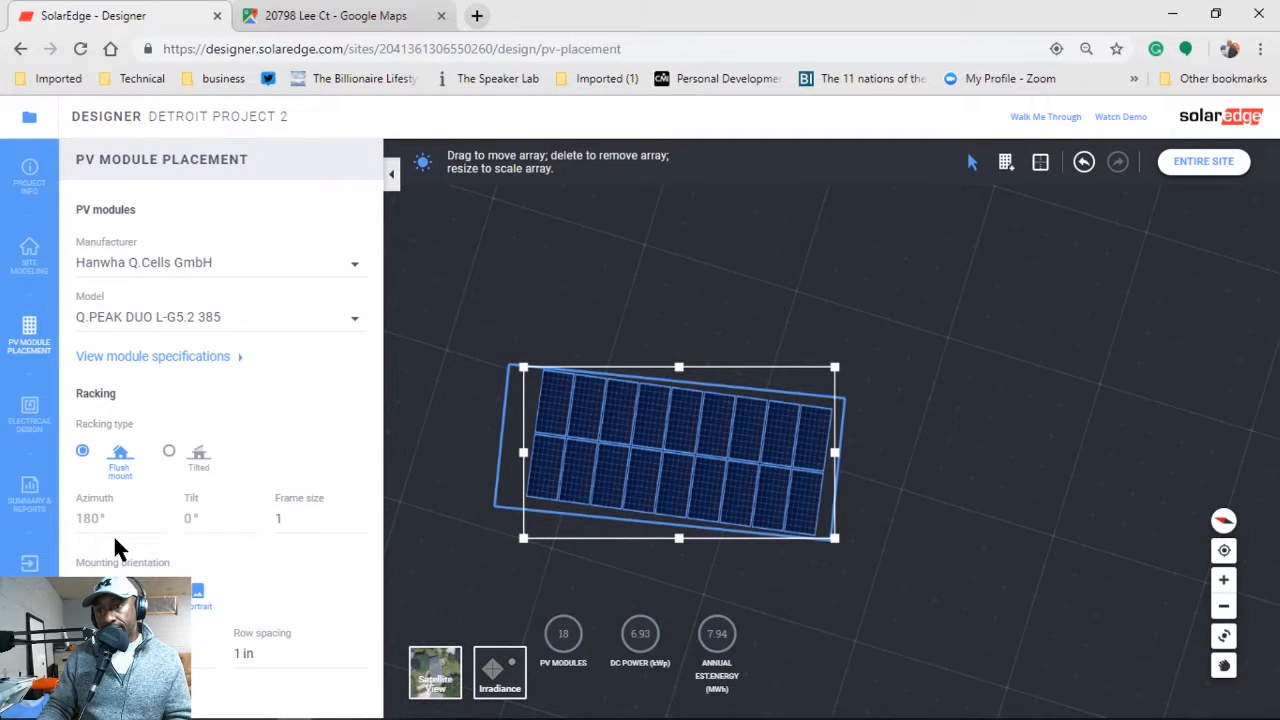
left_click(169, 451)
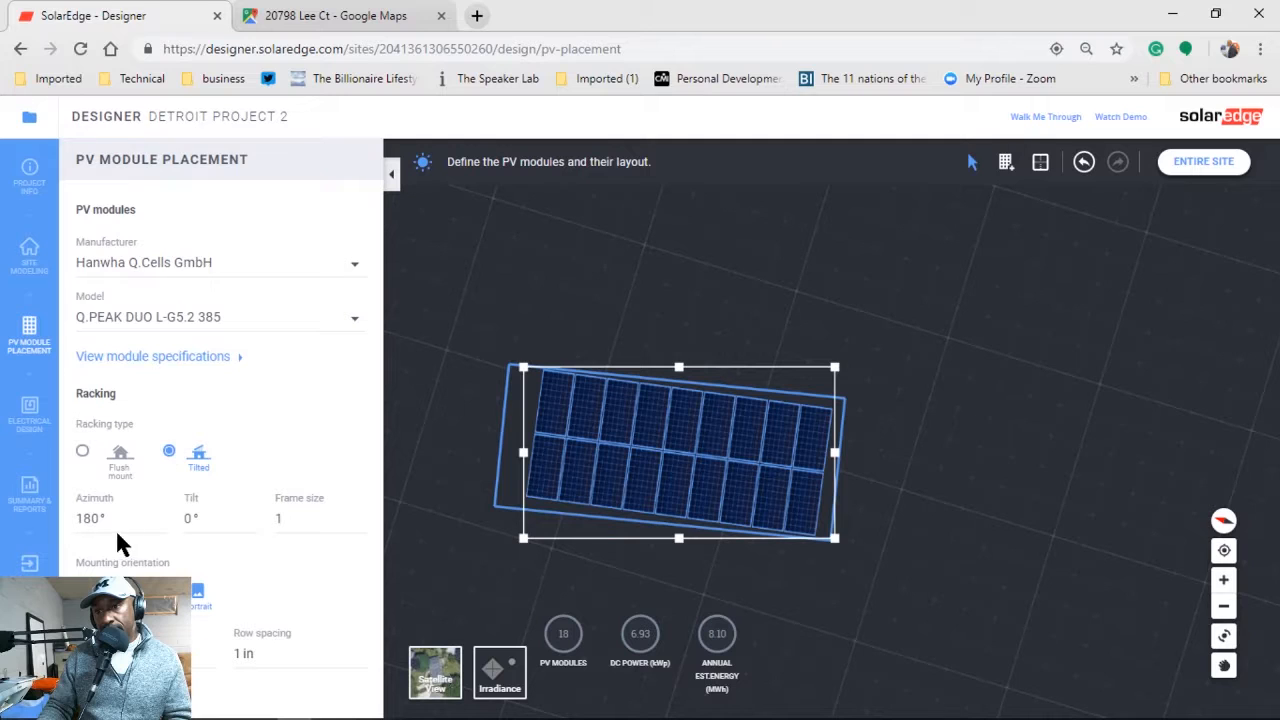
left_click(160, 523)
left_click(160, 514)
left_click(160, 514)
left_click(160, 514)
left_click(655, 490)
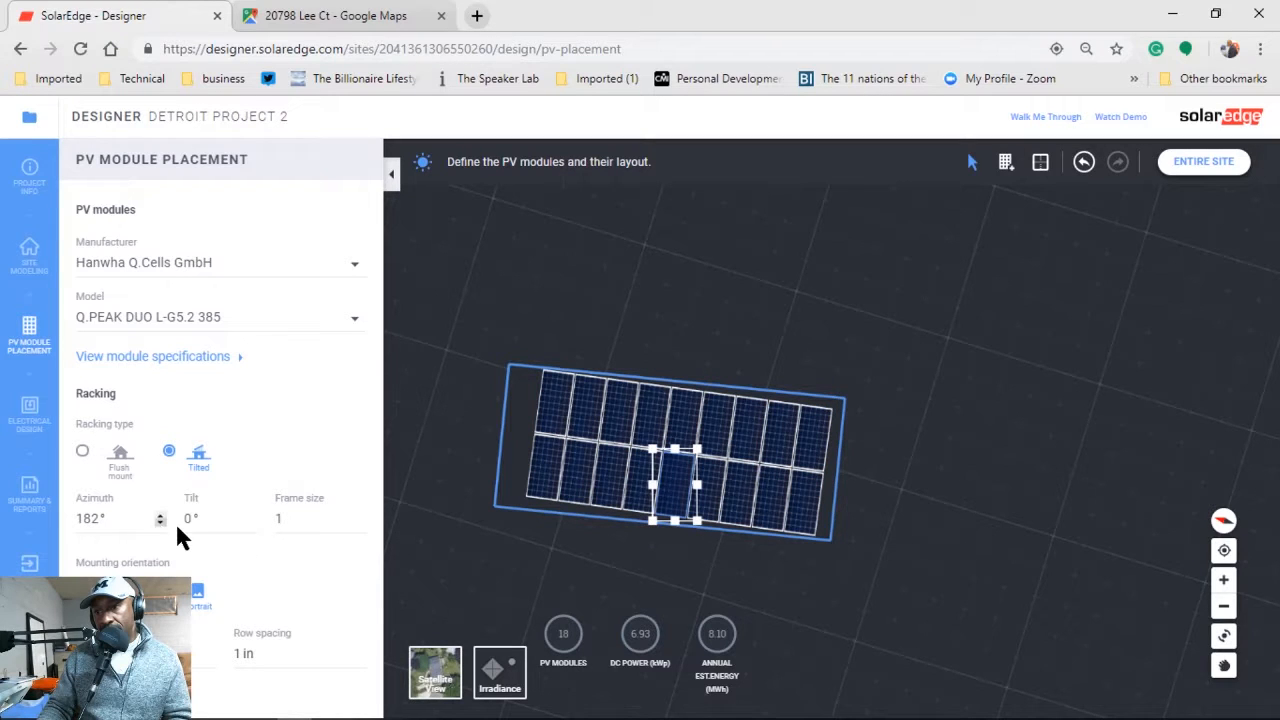
left_click(160, 522)
left_click(160, 522)
left_click(160, 522)
Revert the racking to flush mount and reselect the whole module array.
left_click(83, 453)
left_click(520, 464)
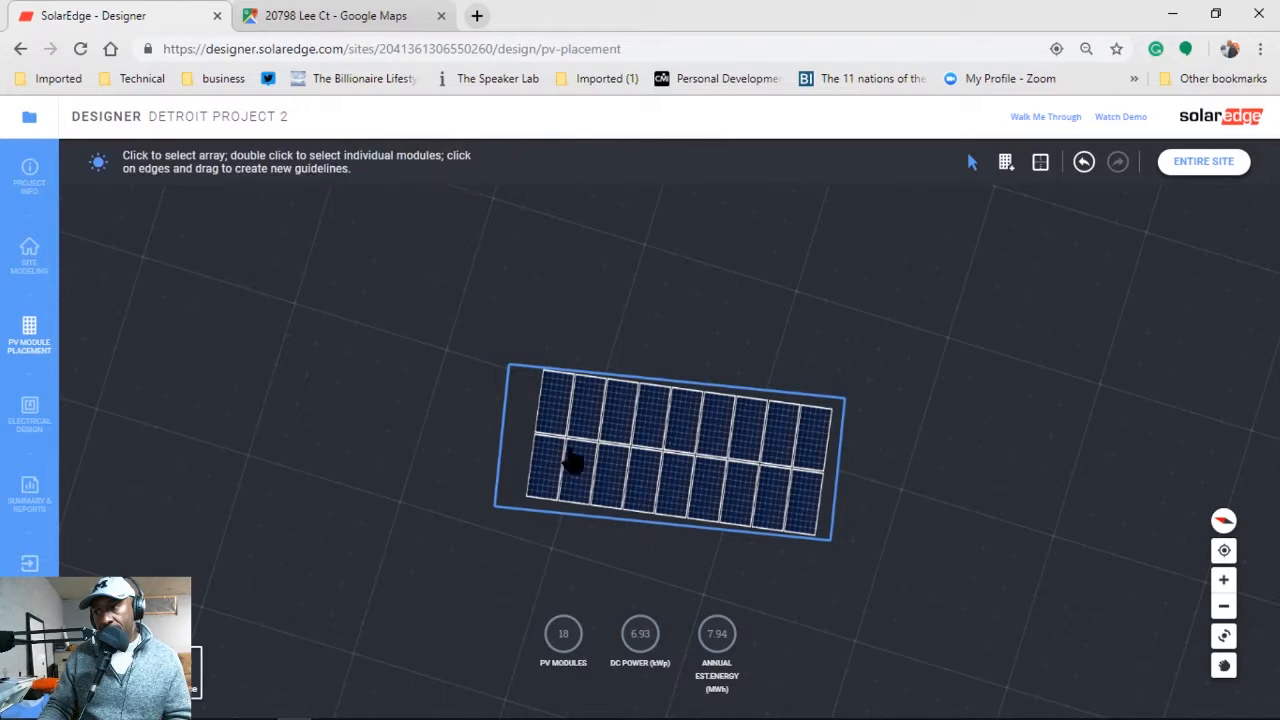
left_click(535, 482)
left_click(67, 174)
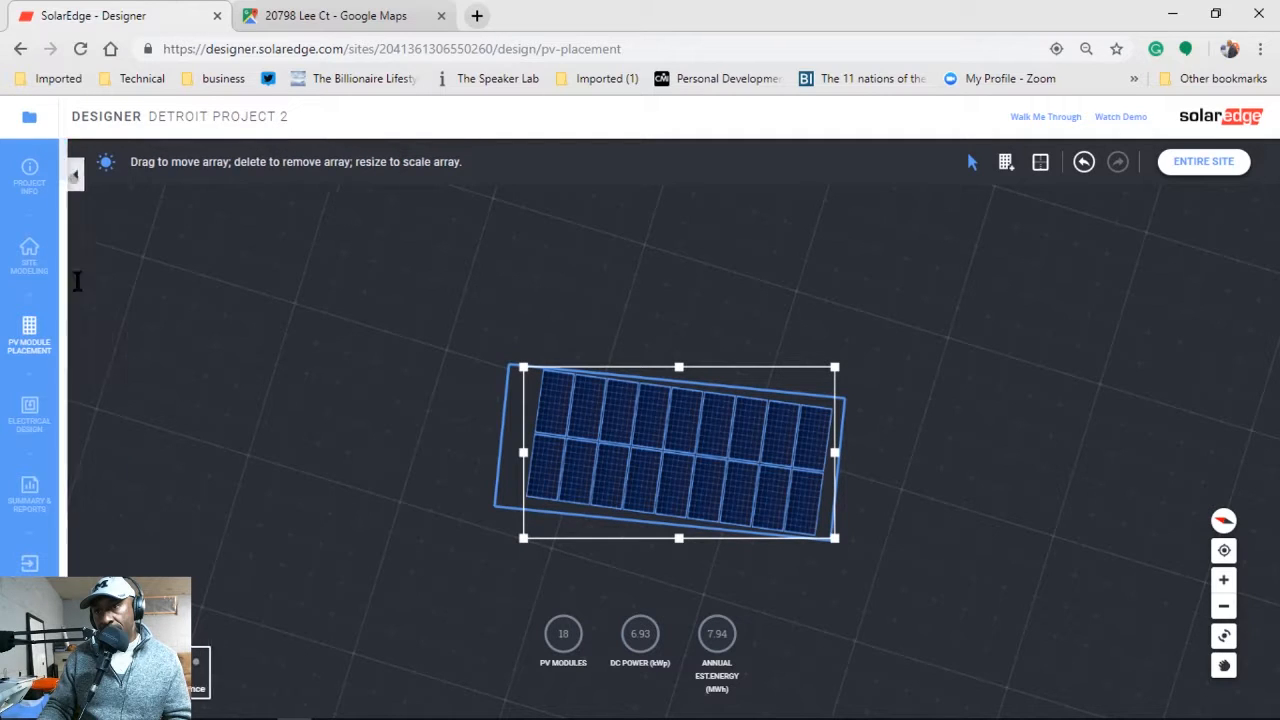
Switch back to tilted racking and raise the tilt step by step to 16°.
left_click(197, 457)
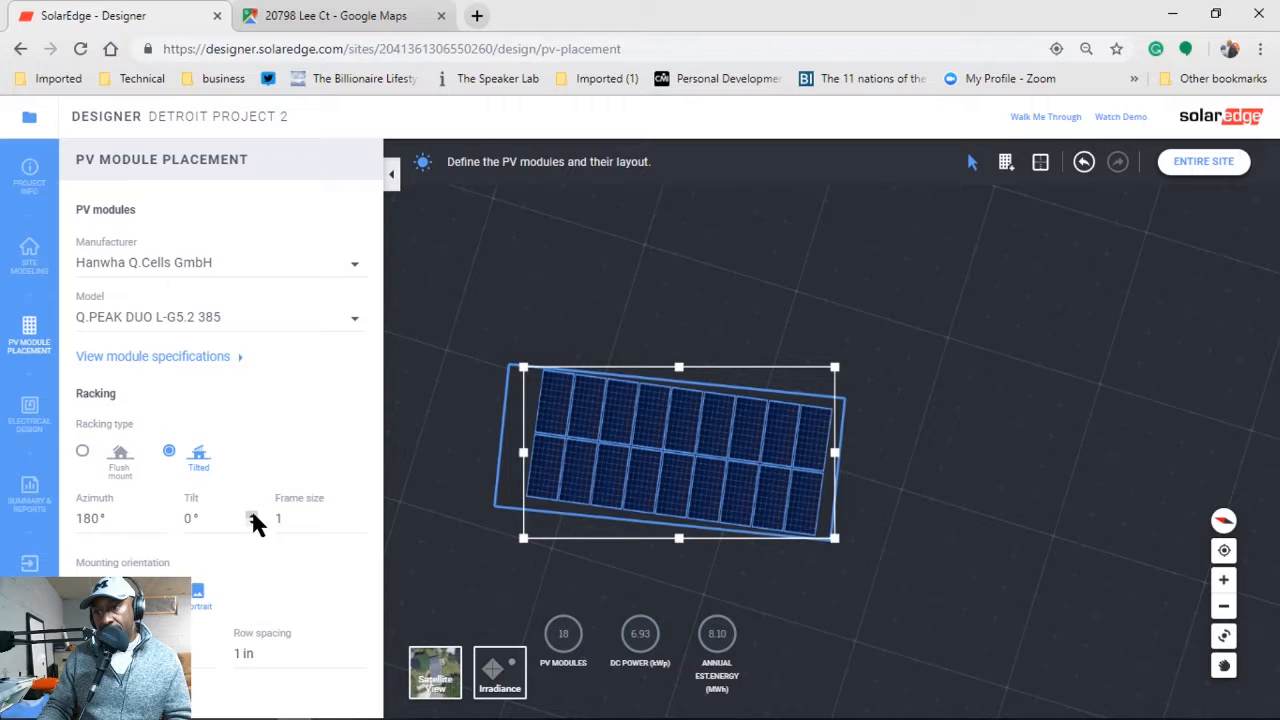
left_click(252, 514)
left_click(252, 514)
left_click(252, 514)
left_click(252, 514)
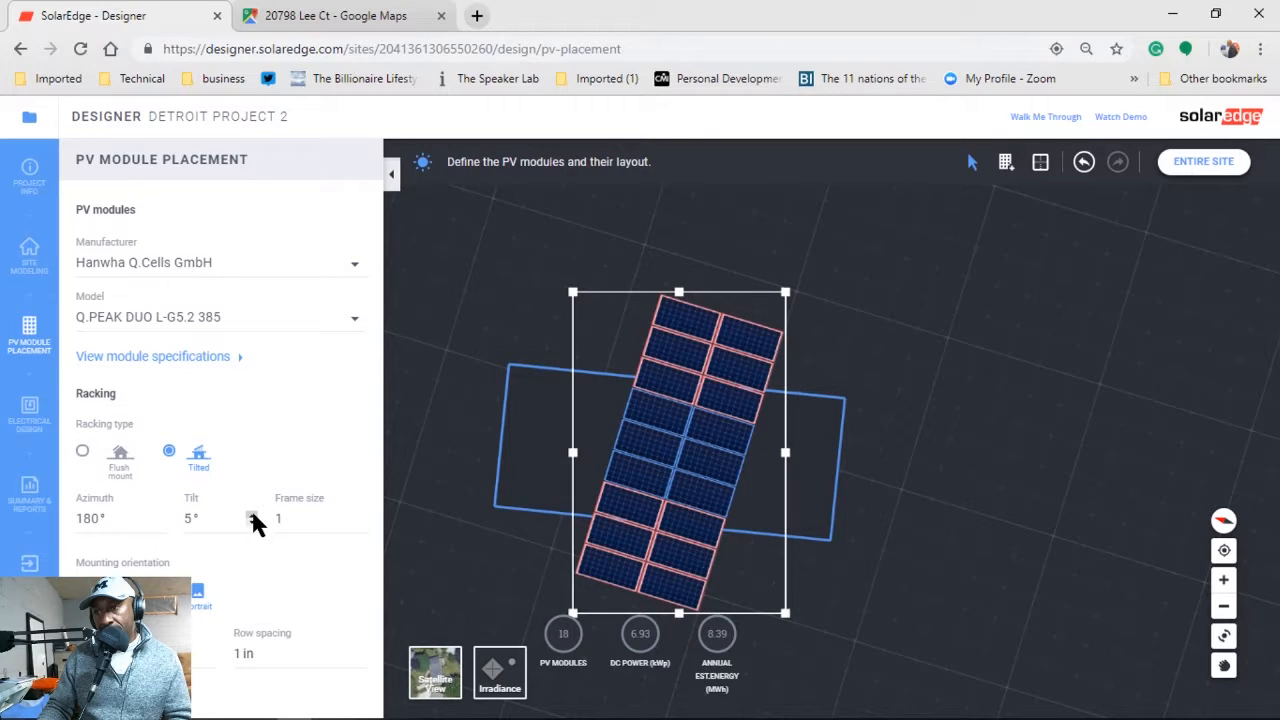
left_click(252, 514)
left_click(252, 514)
left_click(252, 514)
left_click(252, 514)
left_click(252, 514)
left_click(252, 514)
left_click(252, 514)
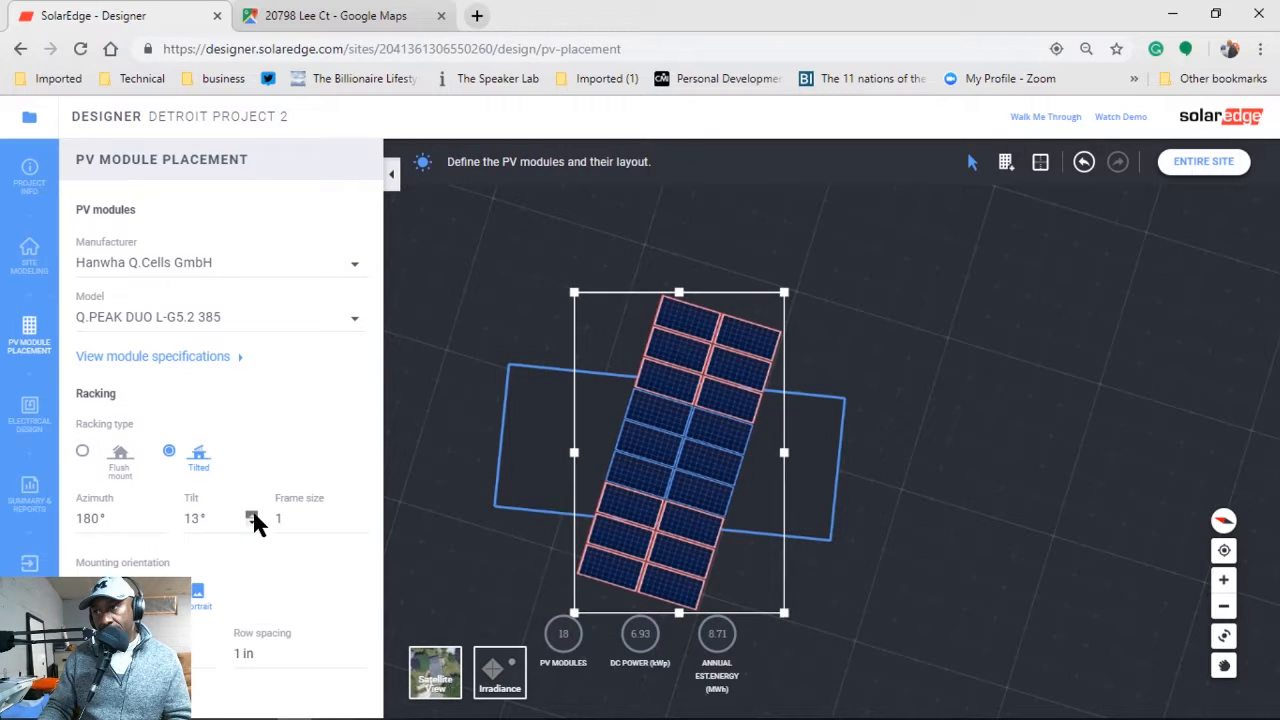
left_click(252, 514)
left_click(252, 516)
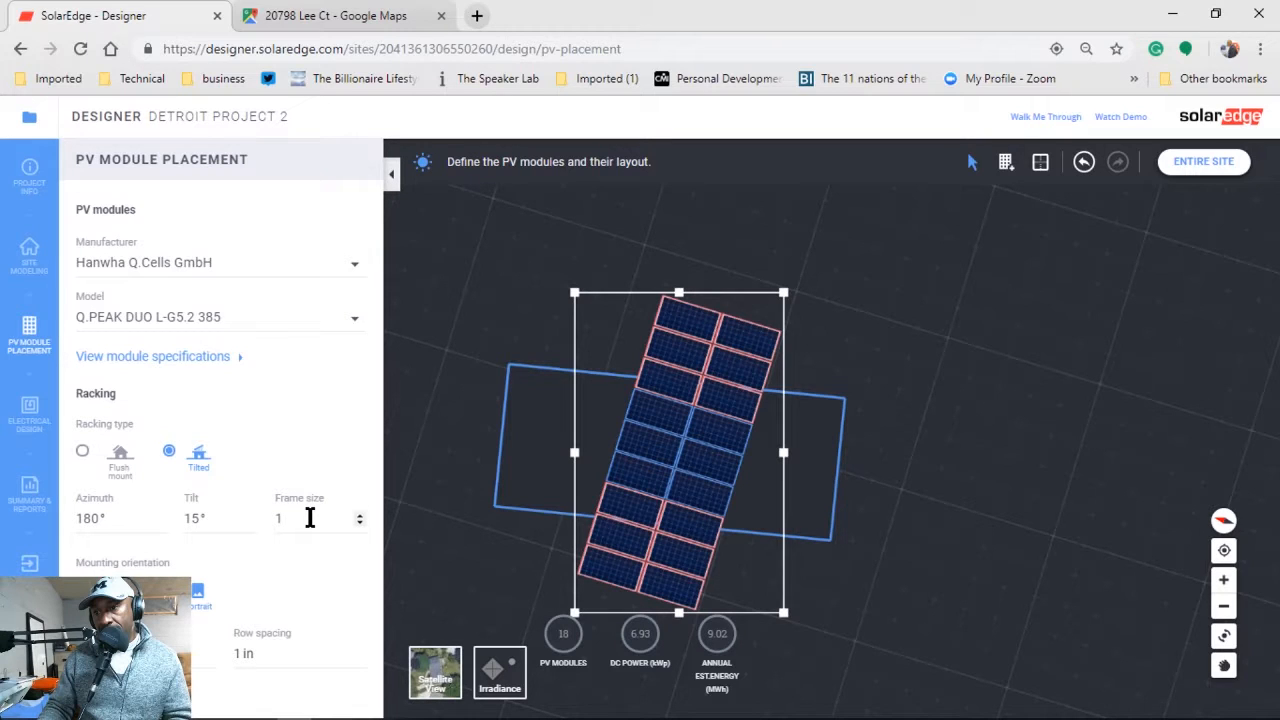
left_click(252, 515)
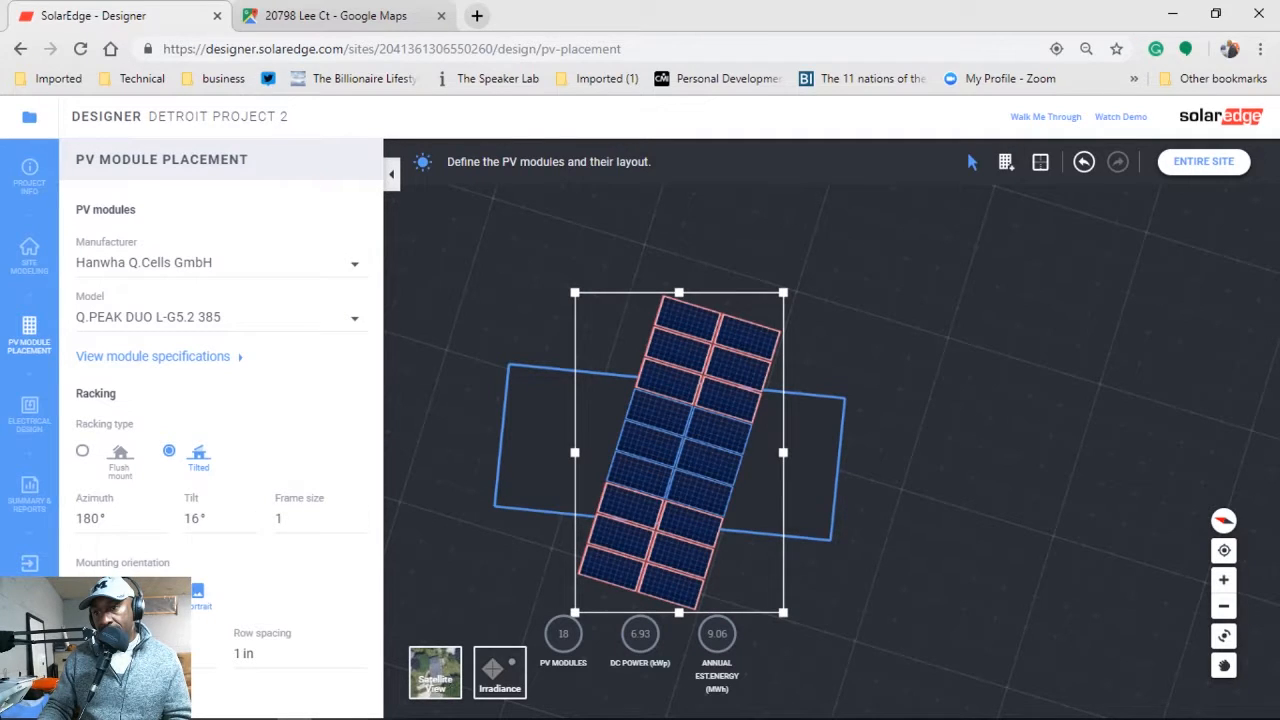
Change the mounting orientation and set the tilt to 0°.
left_click(83, 590)
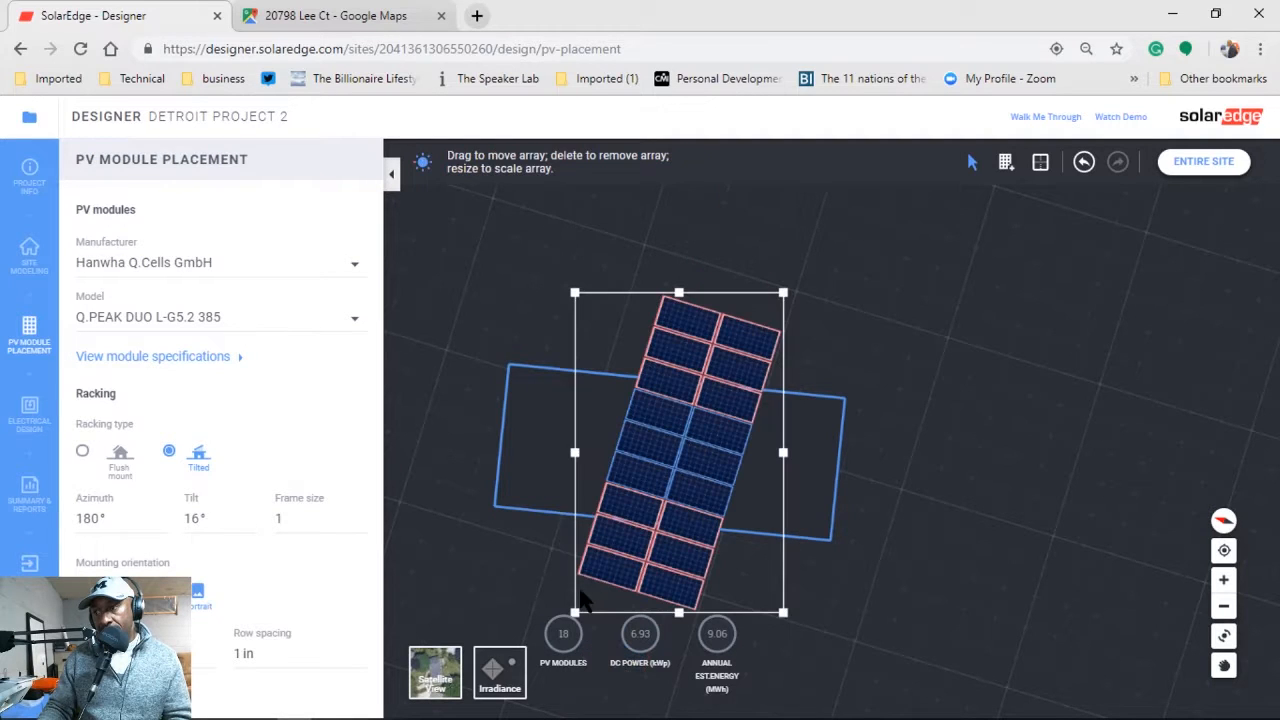
double_click(180, 520)
type("0")
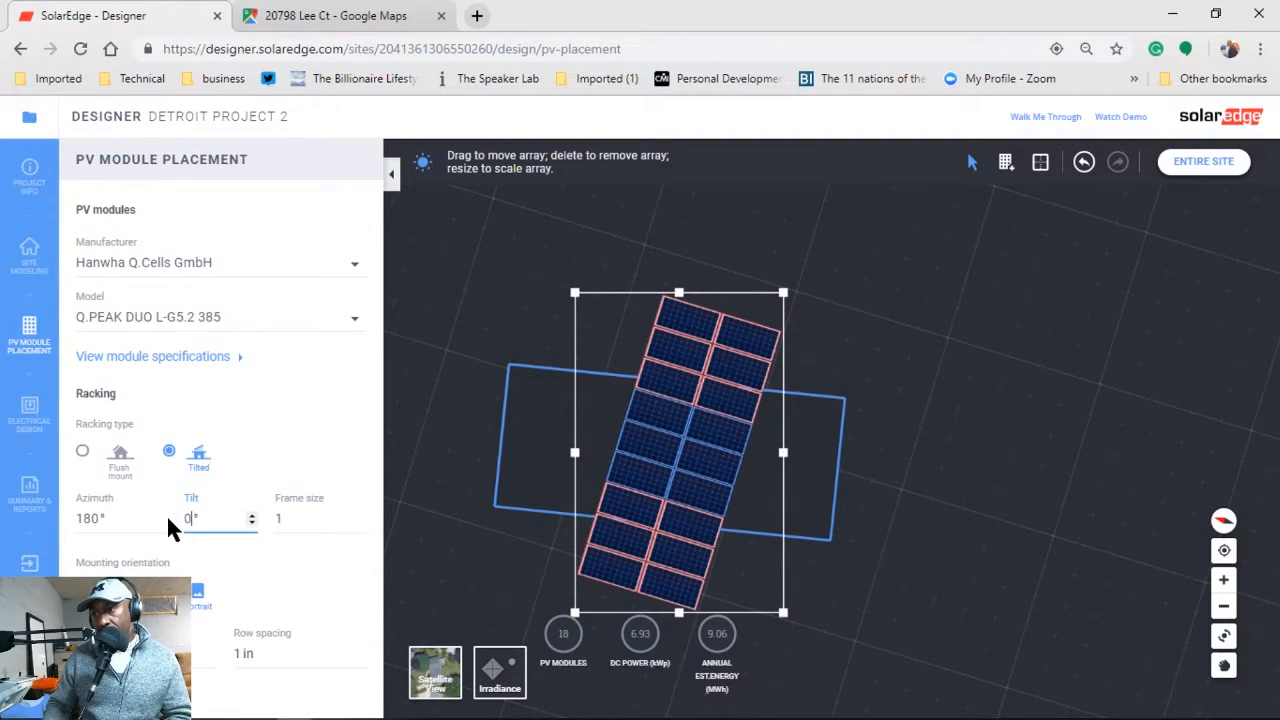
left_click(277, 567)
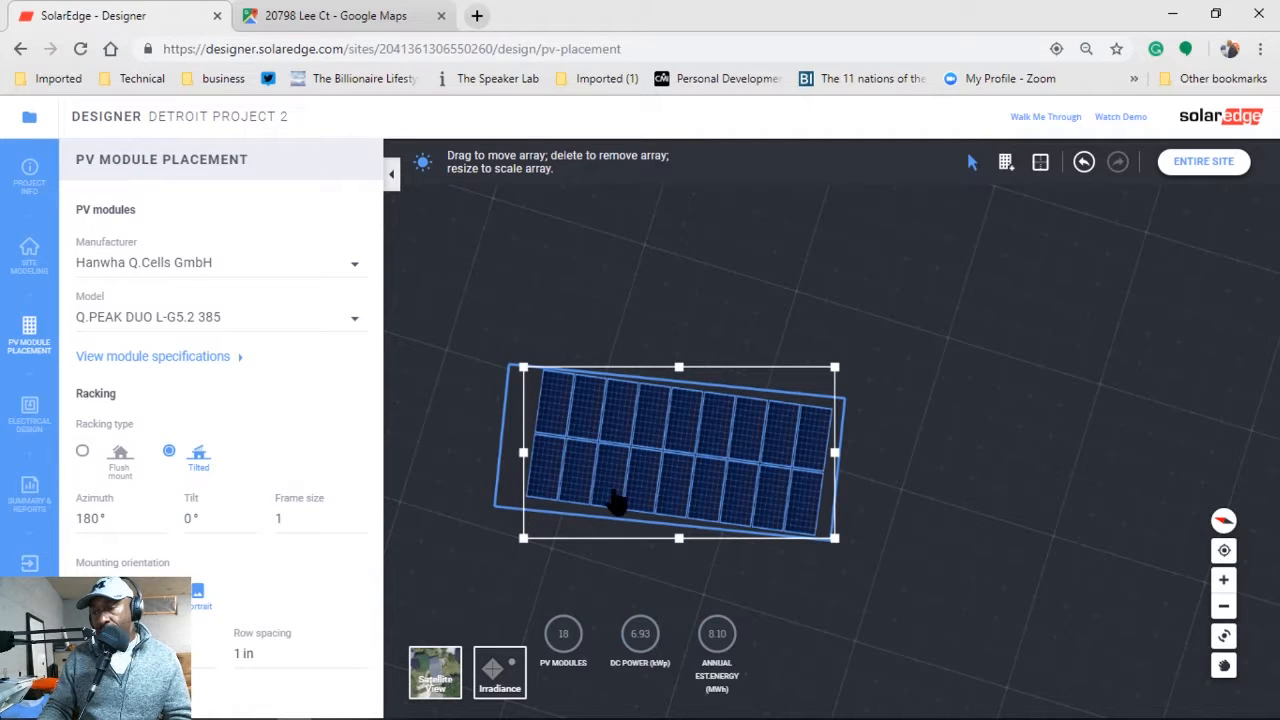
Show the entire site and reposition the module array over the roof.
left_click(750, 578)
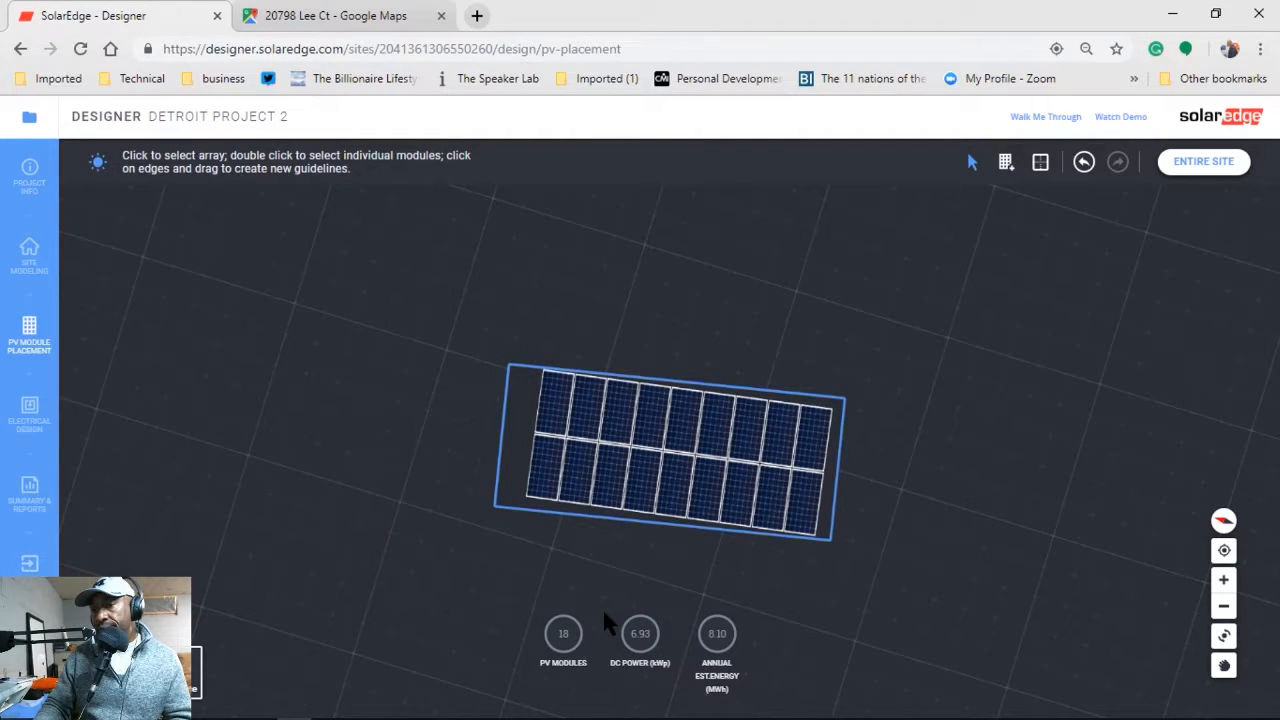
left_click(1203, 161)
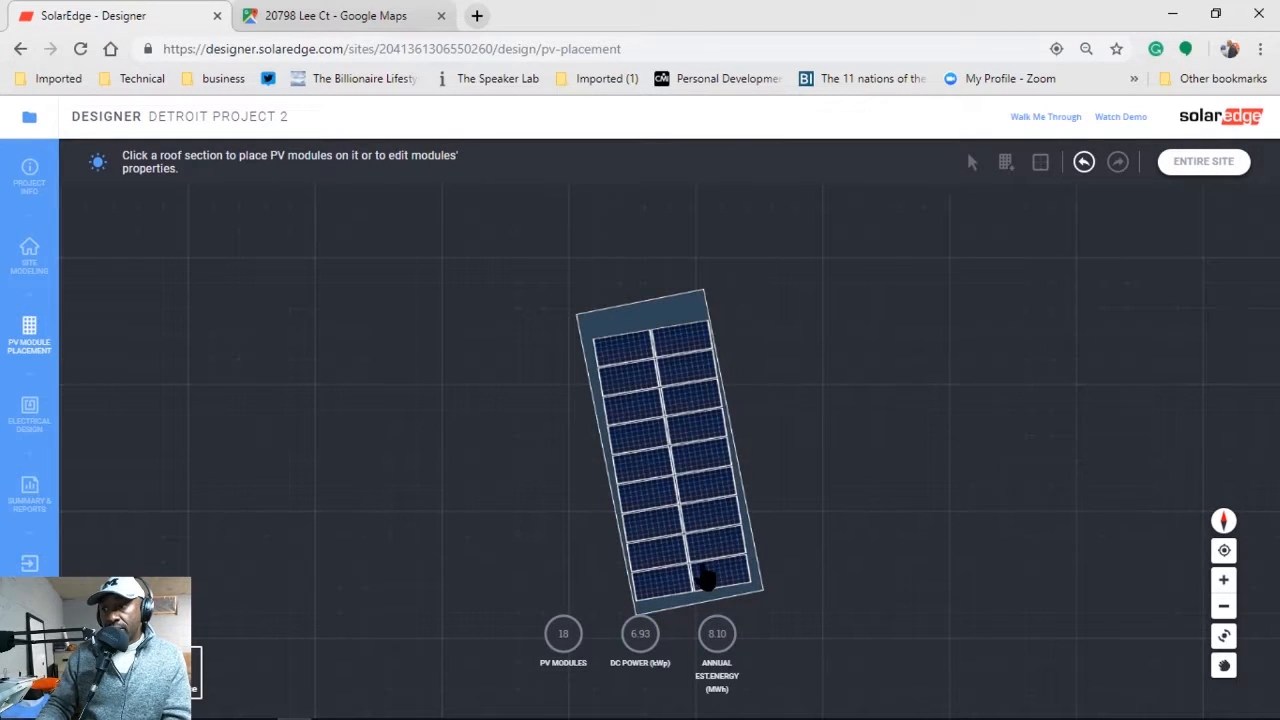
left_click(663, 363)
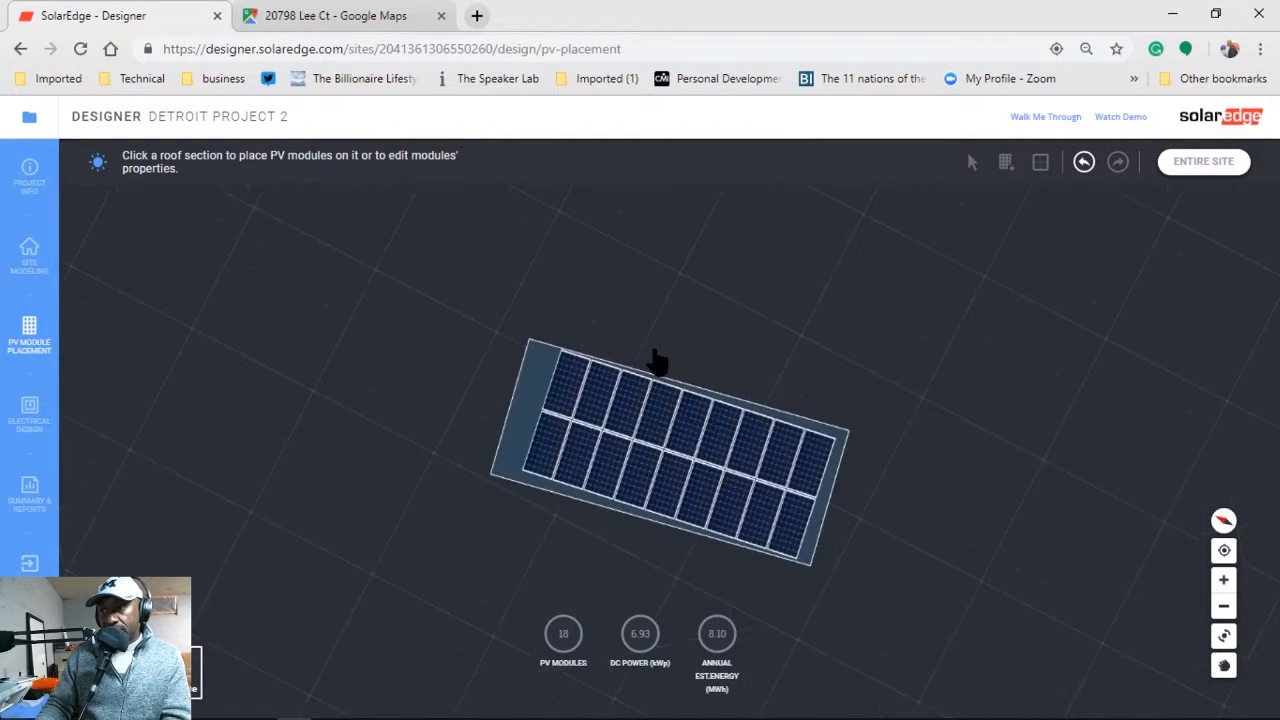
left_click_drag(583, 449, 552, 448)
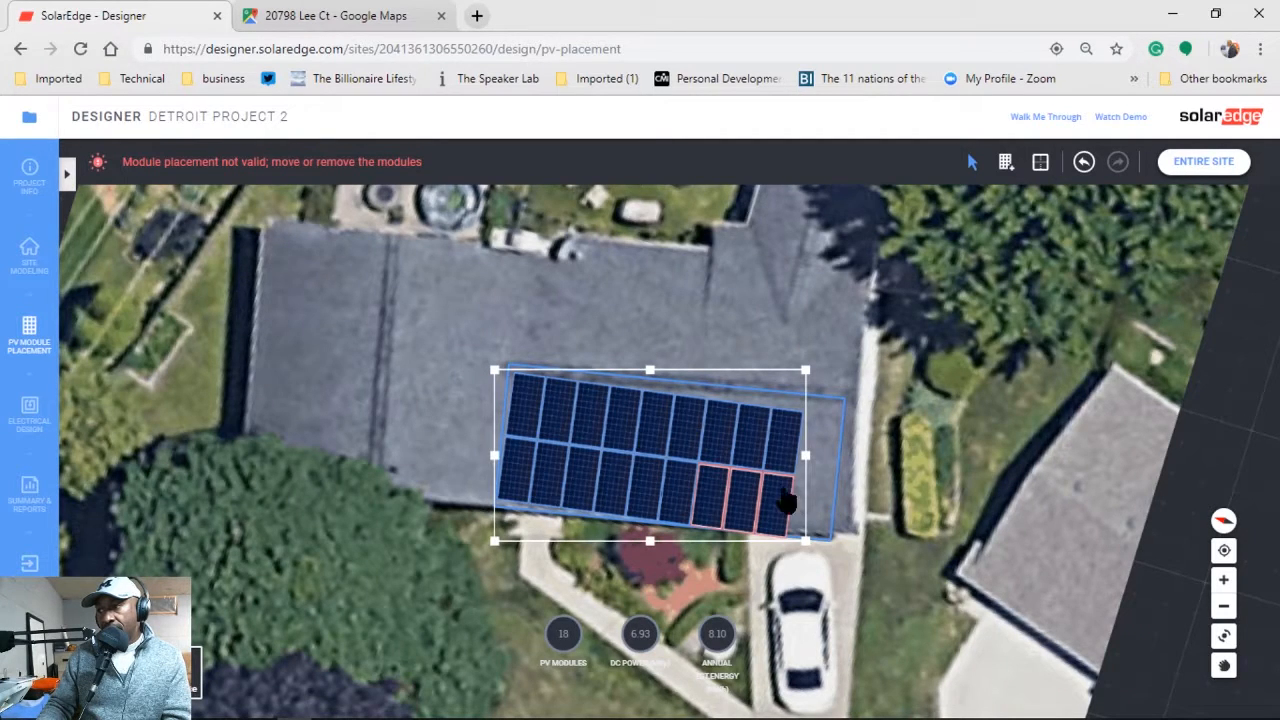
left_click(788, 502)
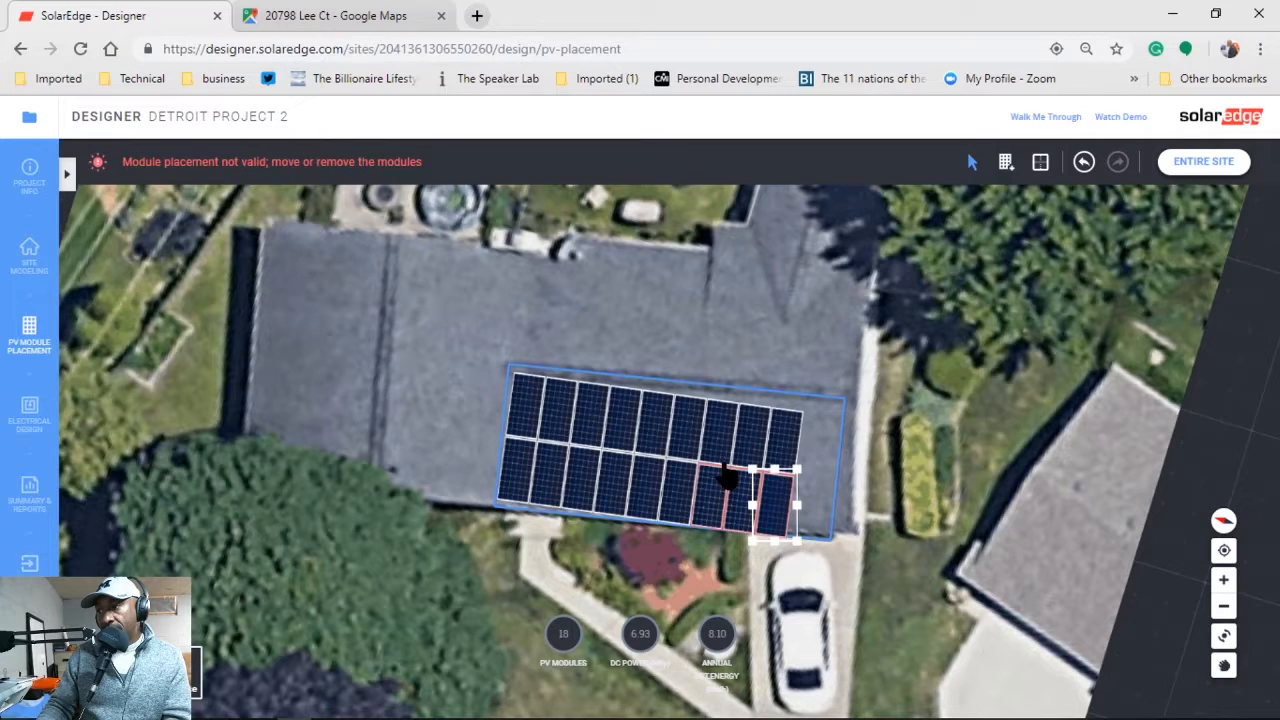
left_click(814, 449)
left_click(748, 464)
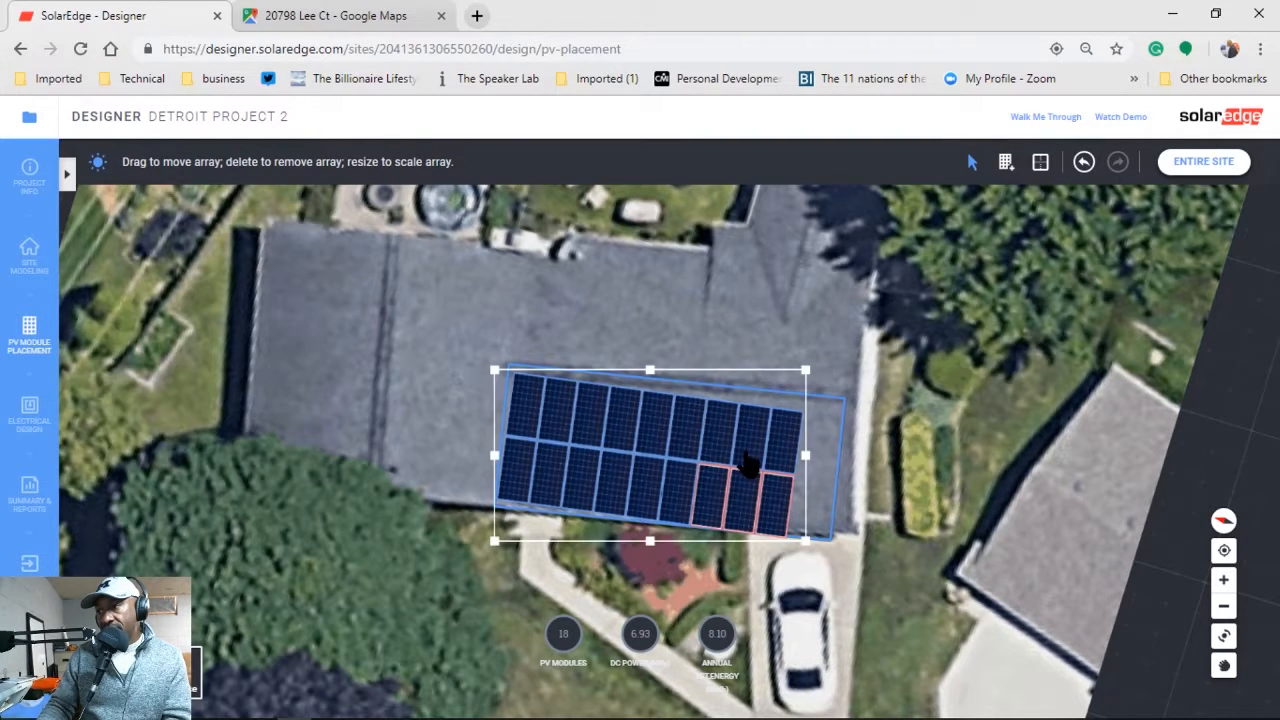
left_click_drag(709, 463, 712, 452)
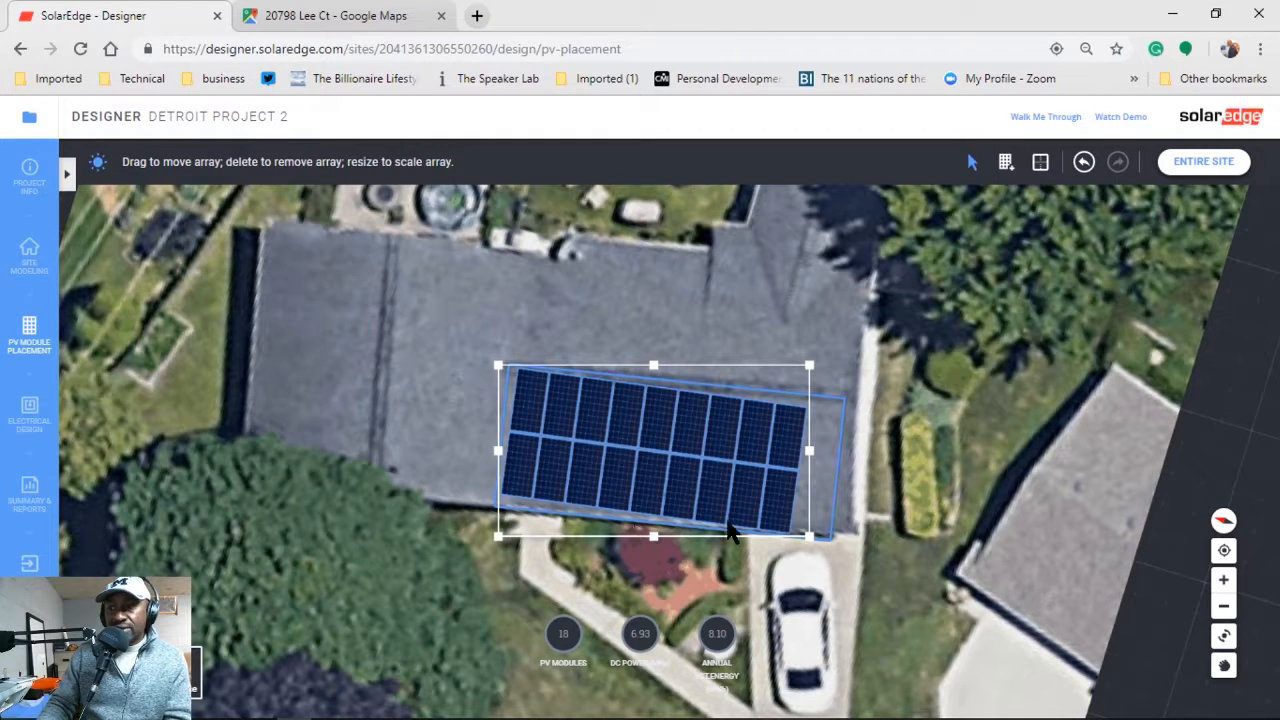
left_click_drag(771, 523, 745, 482)
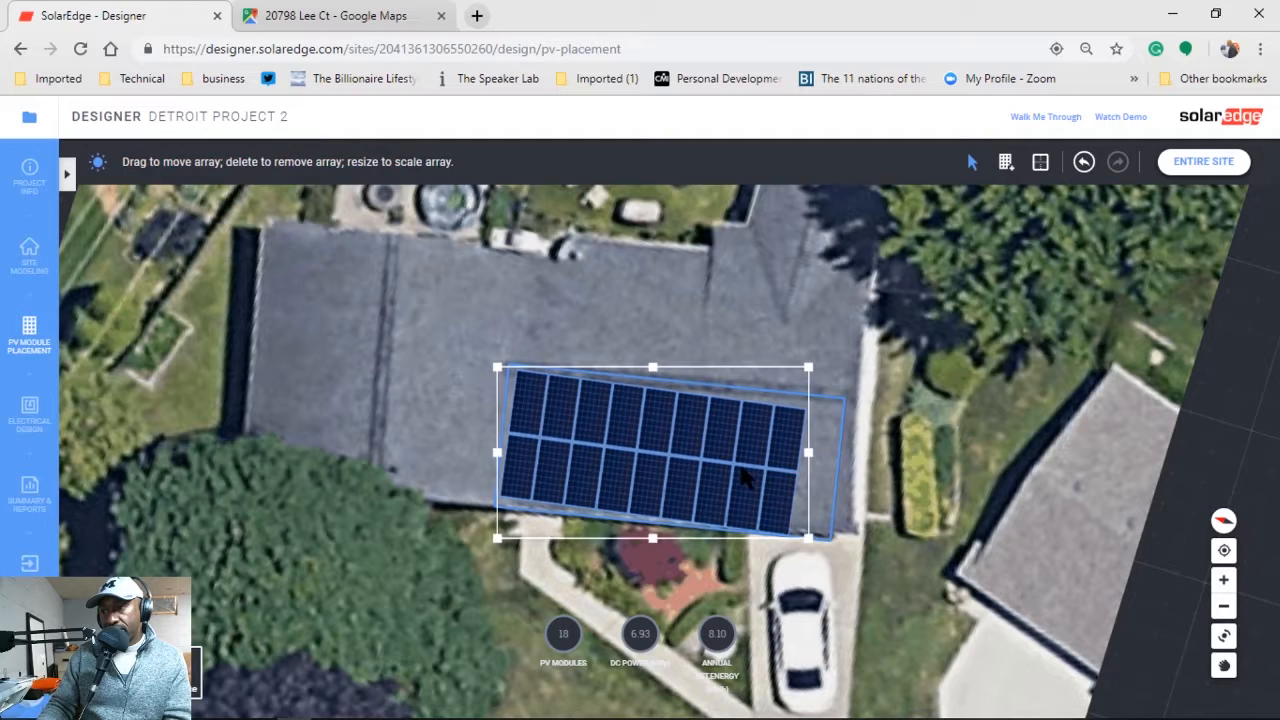
Widen the array to 19 modules, ten over nine, and nudge it into place.
left_click_drag(808, 452, 844, 453)
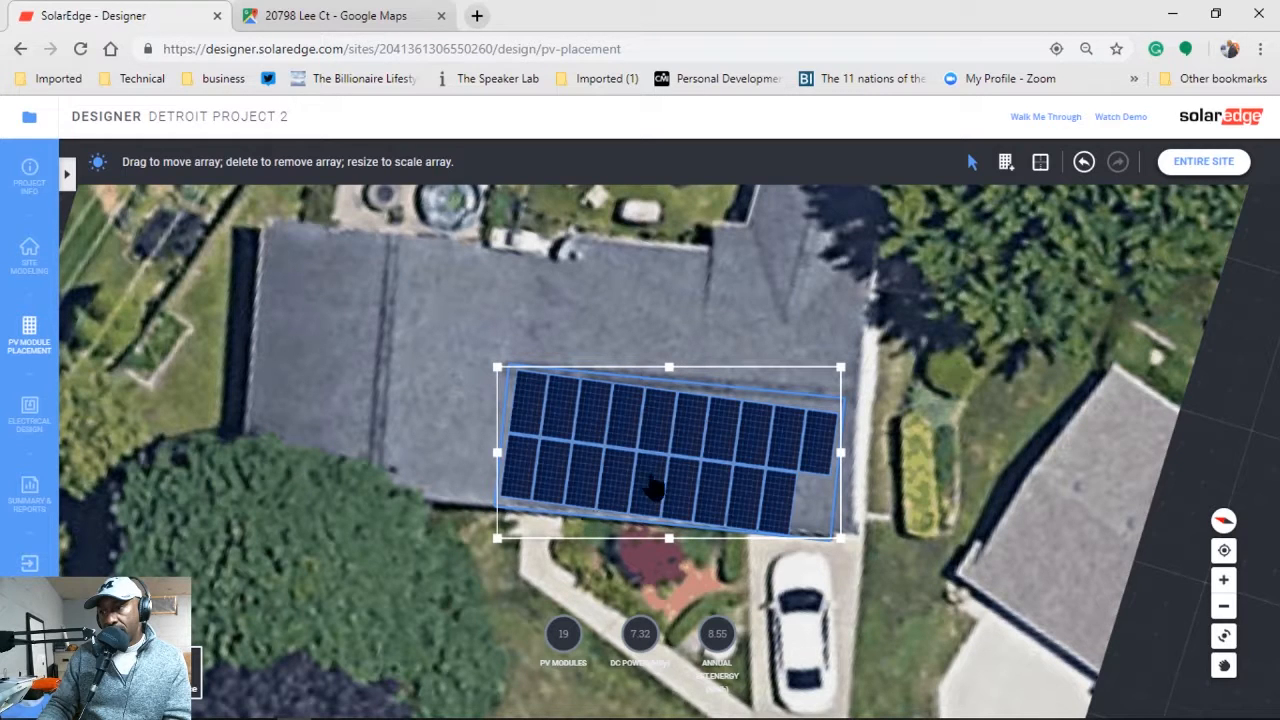
left_click_drag(703, 452, 697, 448)
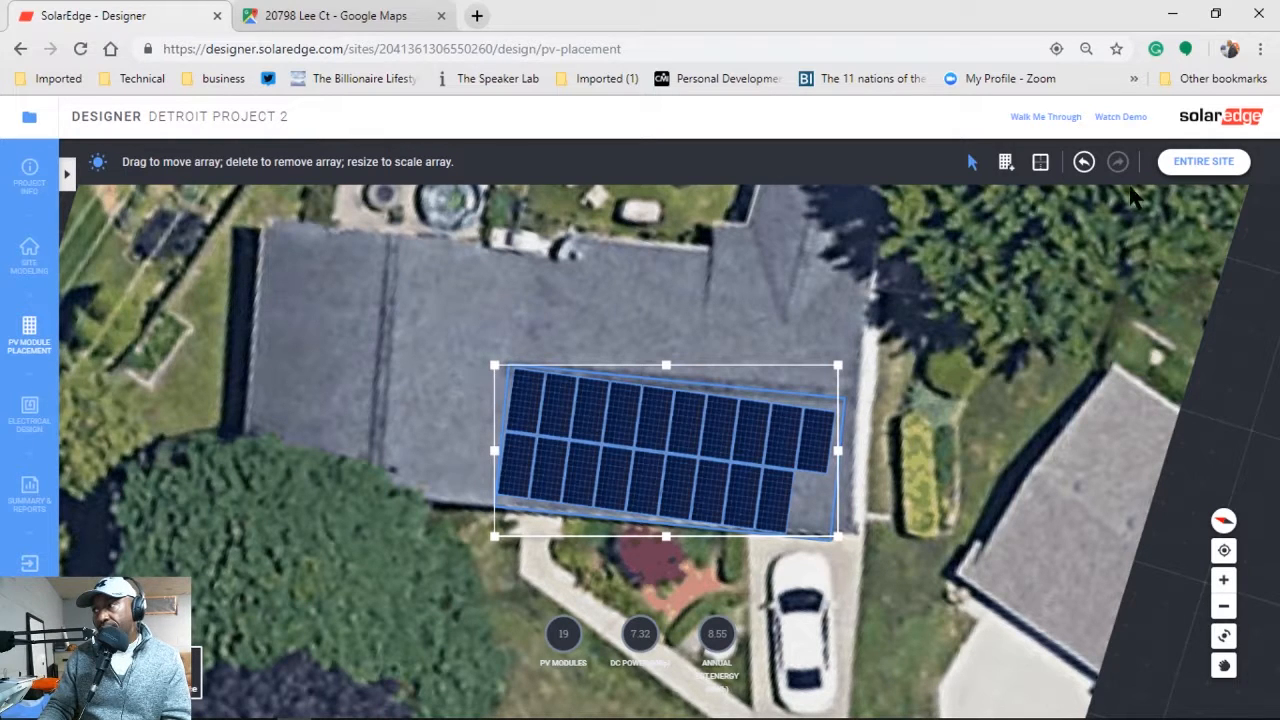
left_click(1040, 164)
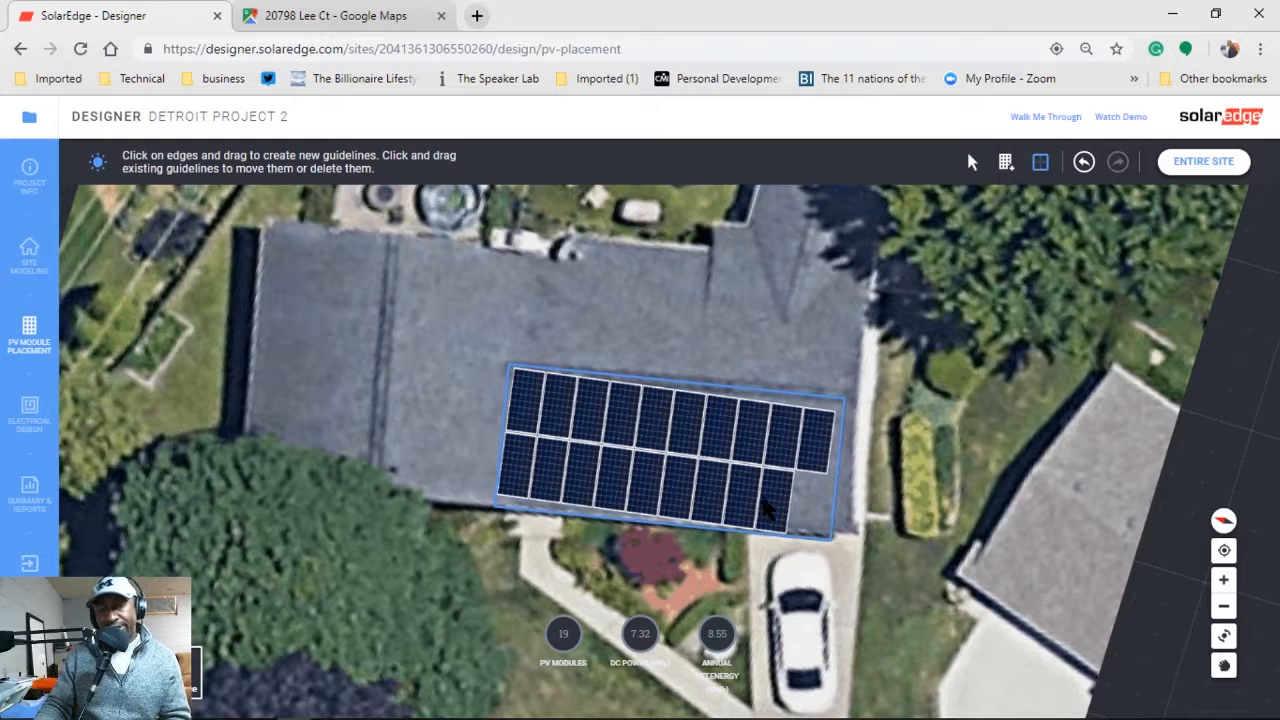
In Electrical Design, keep one SE6000H-US inverter with P505 optimizers and generate the design.
left_click(20, 420)
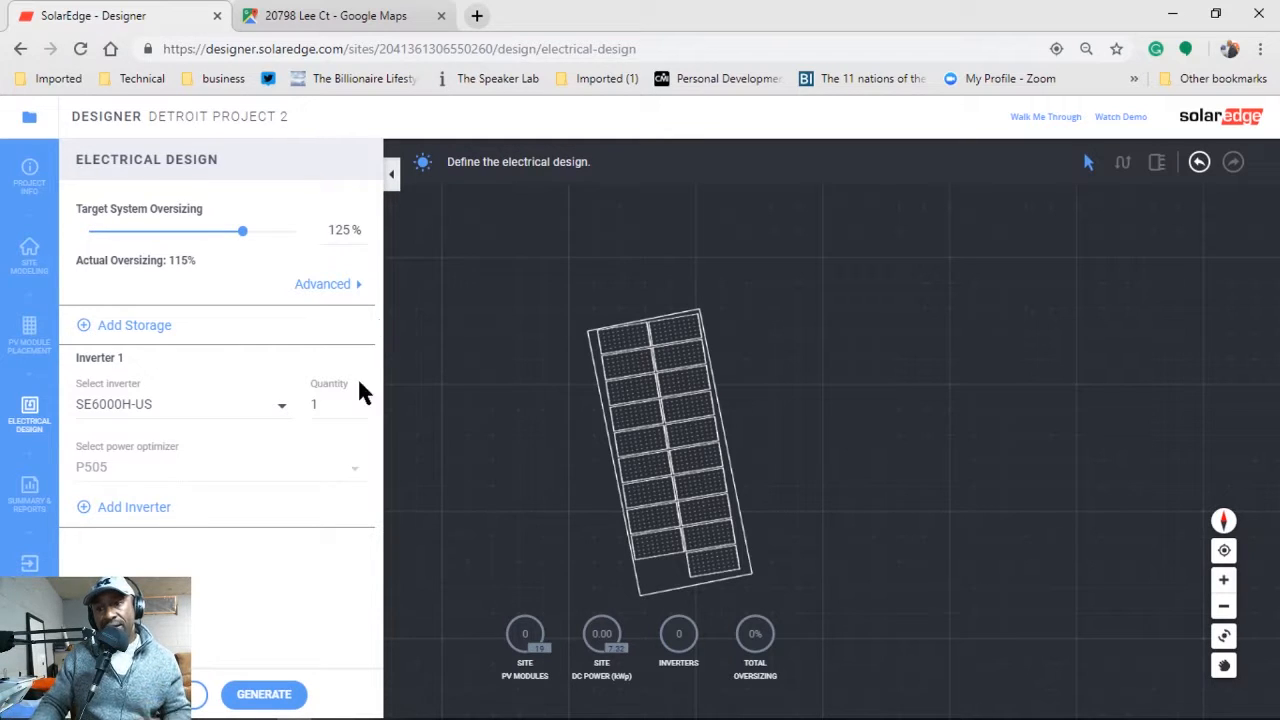
mouse_move(255, 712)
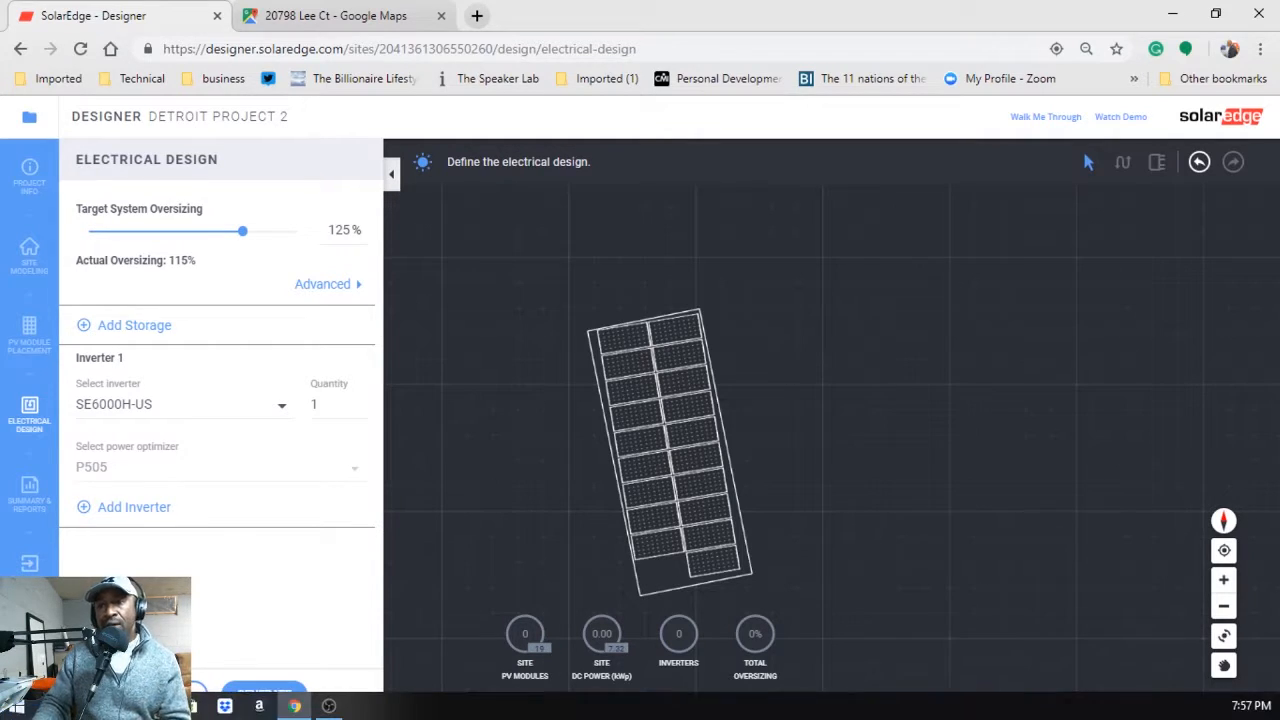
left_click(266, 694)
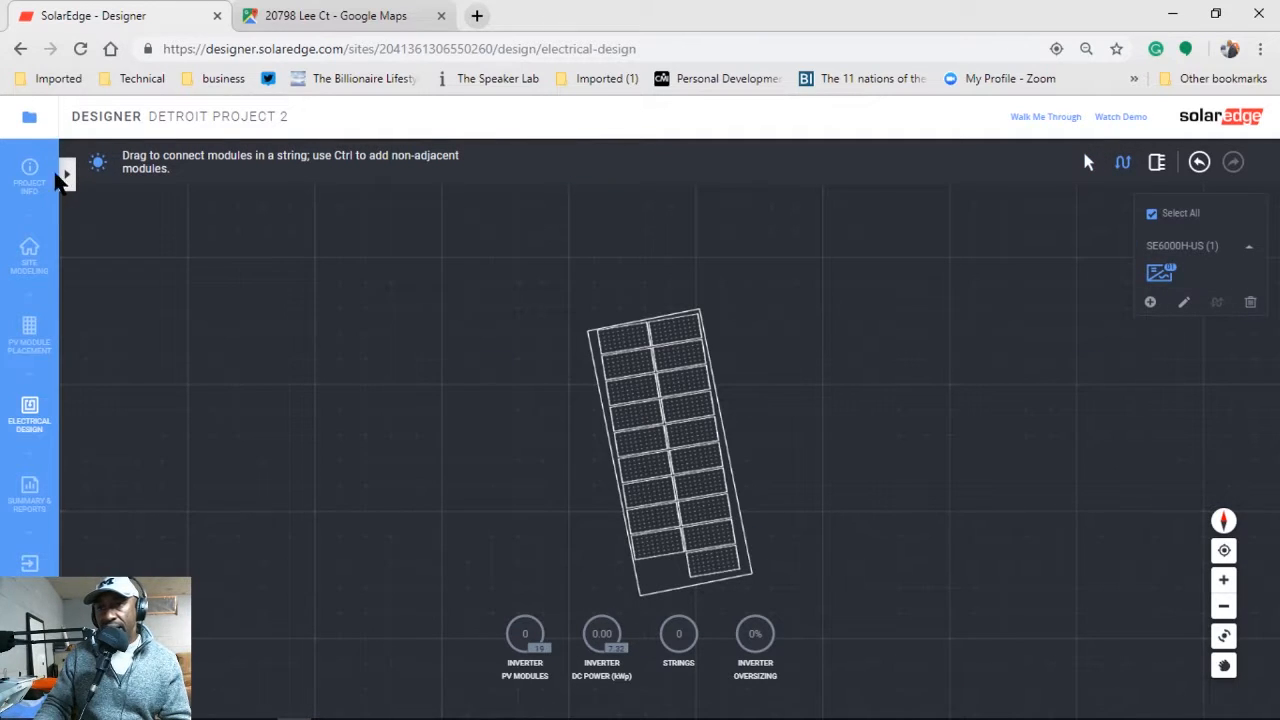
Choose the P505 optimizer and drag across the modules to wire two strings to the SE6000H-US.
left_click(64, 176)
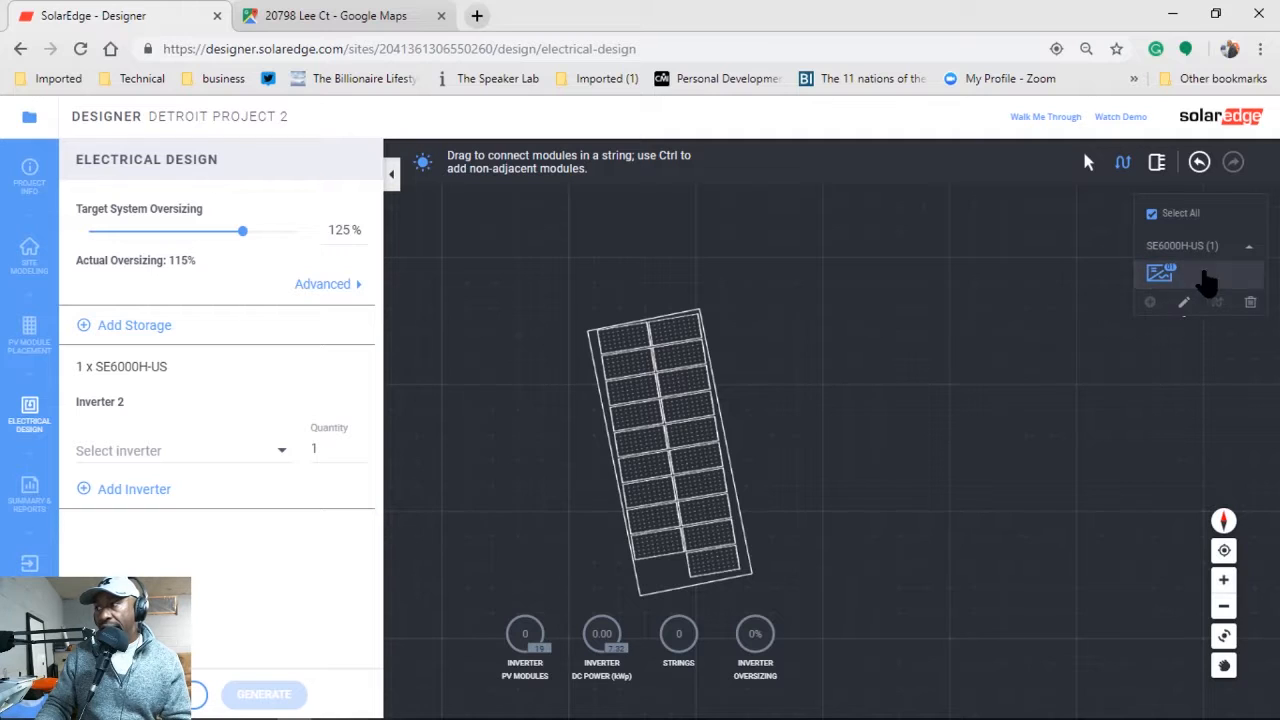
left_click(1157, 162)
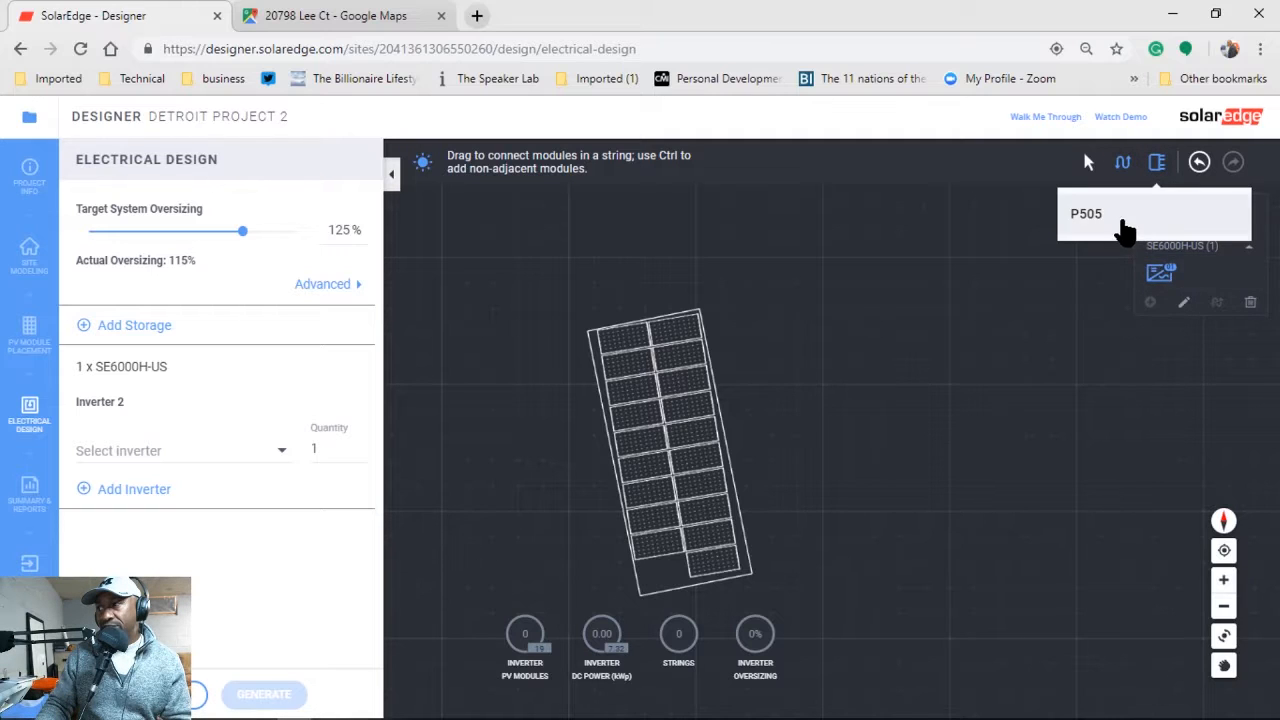
left_click(720, 560)
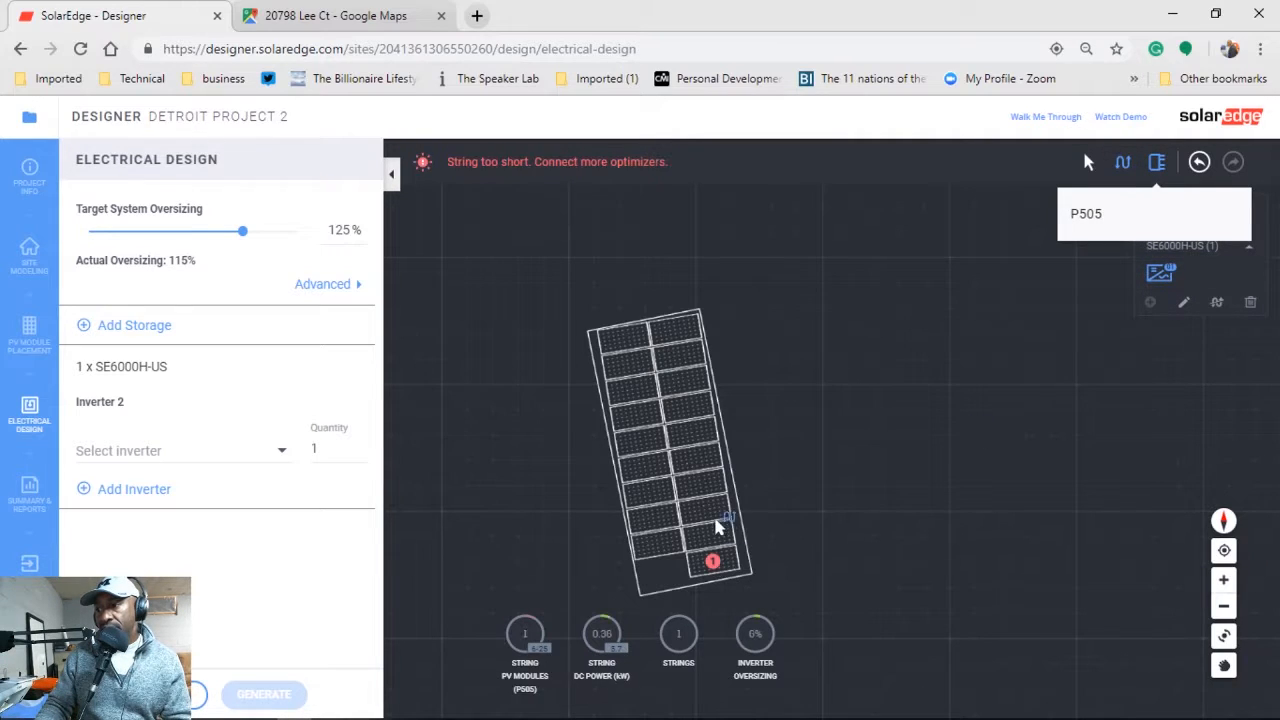
mouse_move(716, 527)
left_mouse_down()
mouse_move(700, 429)
mouse_move(700, 471)
left_mouse_up()
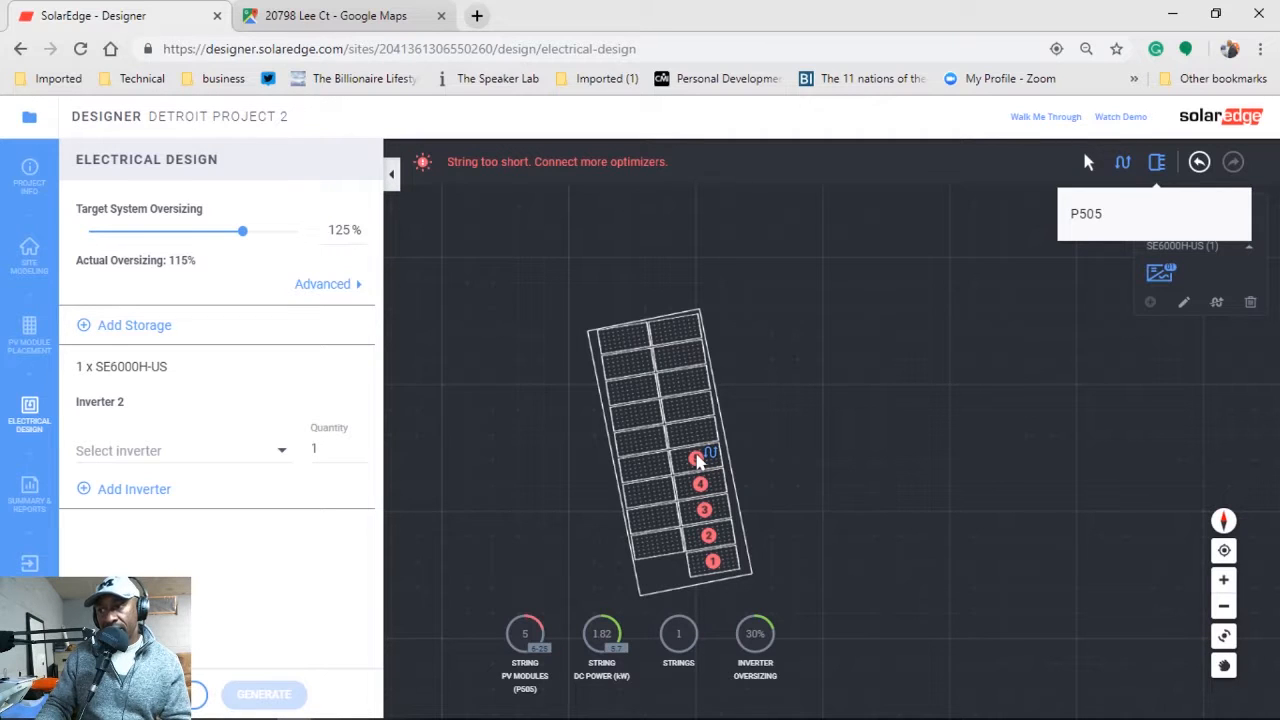
mouse_move(699, 460)
left_mouse_down()
mouse_move(694, 351)
mouse_move(648, 335)
mouse_move(625, 364)
mouse_move(660, 541)
mouse_move(648, 333)
mouse_move(665, 330)
left_mouse_up()
mouse_move(658, 549)
left_mouse_down()
mouse_move(655, 395)
mouse_move(644, 338)
mouse_move(633, 349)
left_mouse_up()
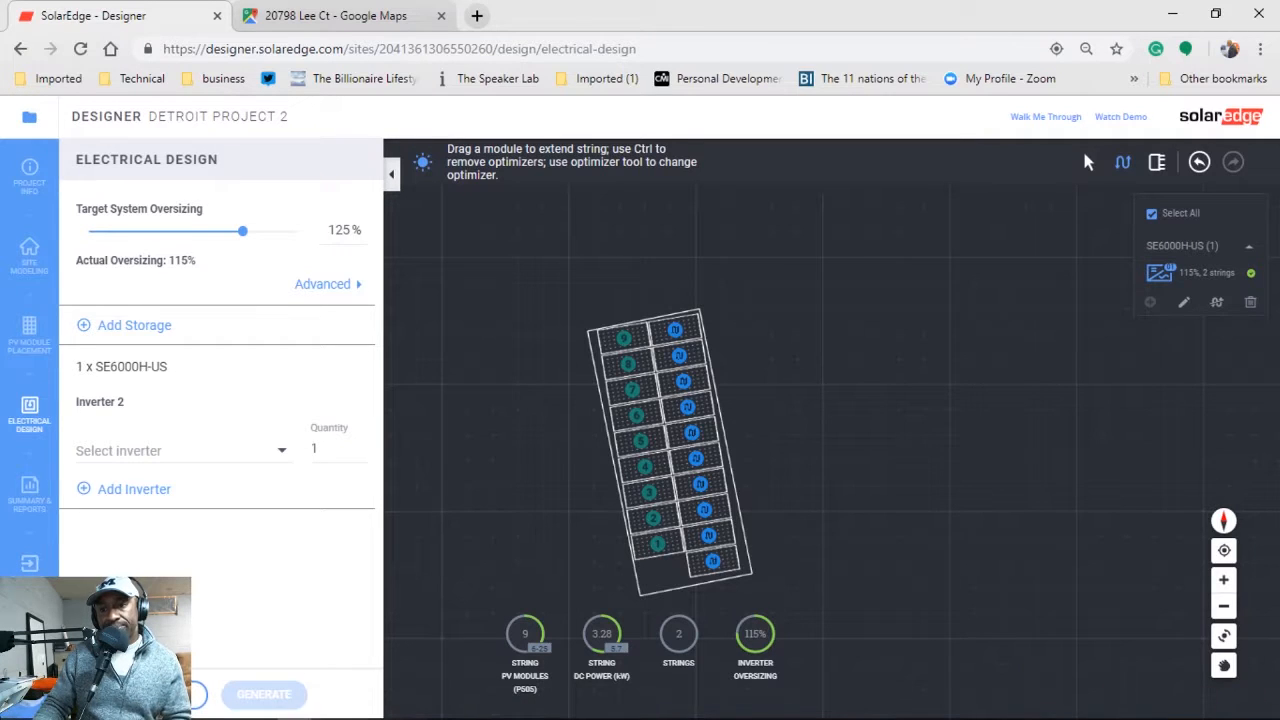
View the Summary & Reports page, then go back to Site Modeling.
left_click(25, 495)
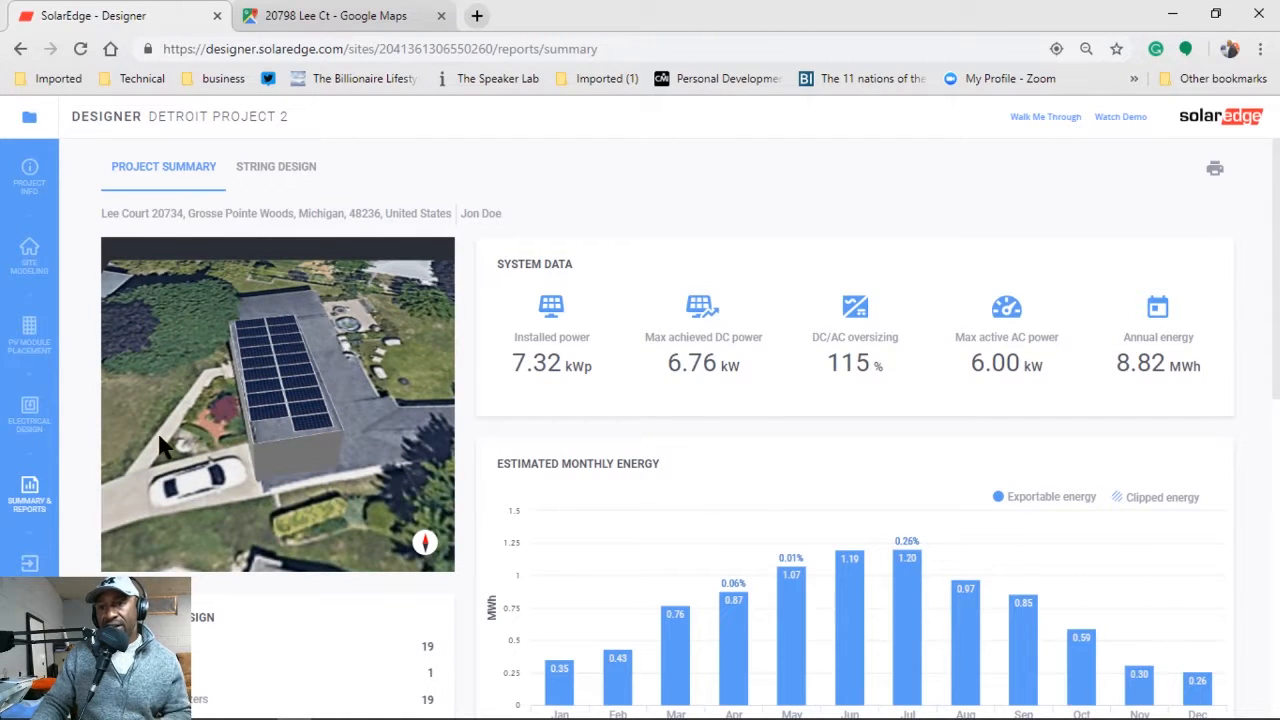
left_click(29, 258)
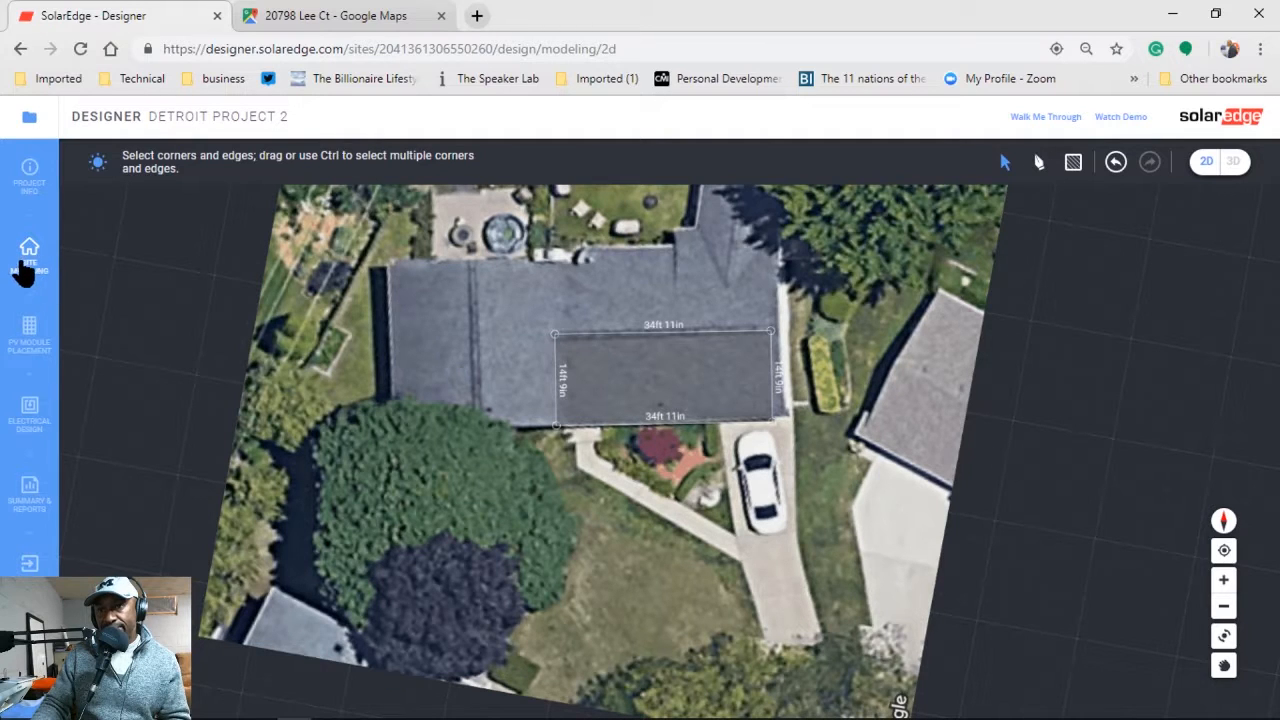
In 3D, drag the roof corner to set the building height to 10'9", then return to module placement.
left_click(1234, 162)
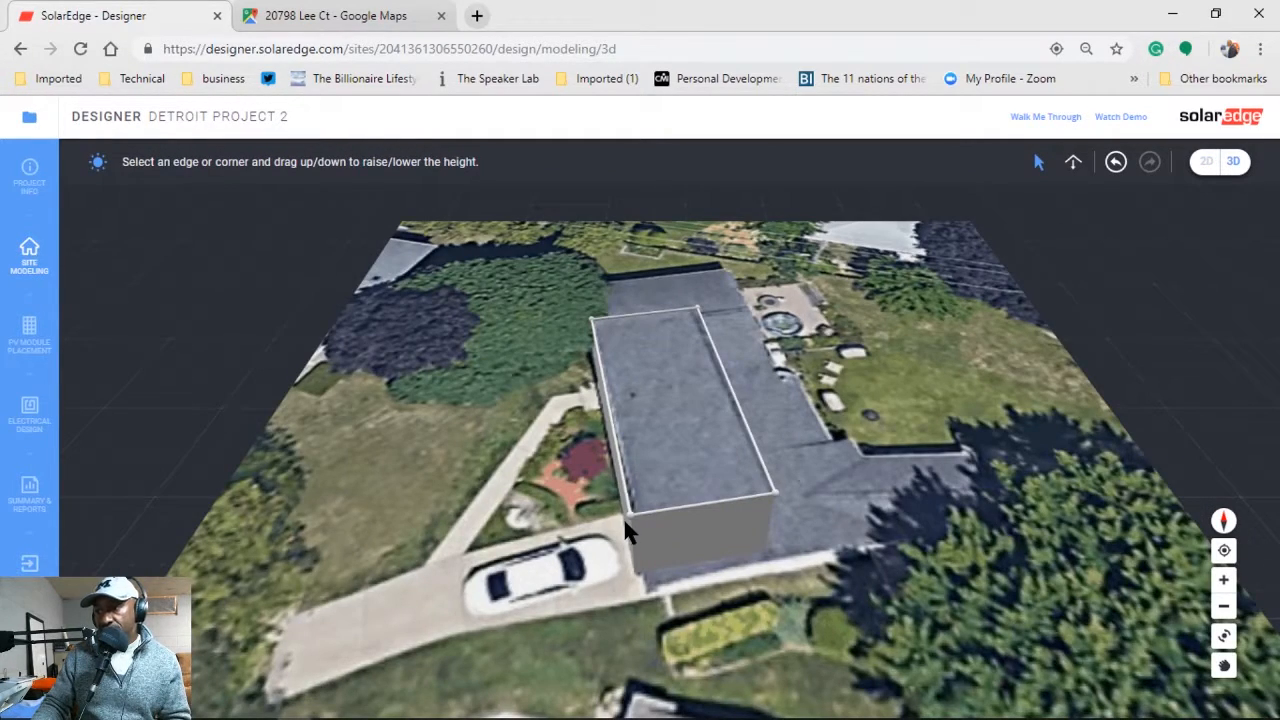
left_click_drag(625, 532, 636, 560)
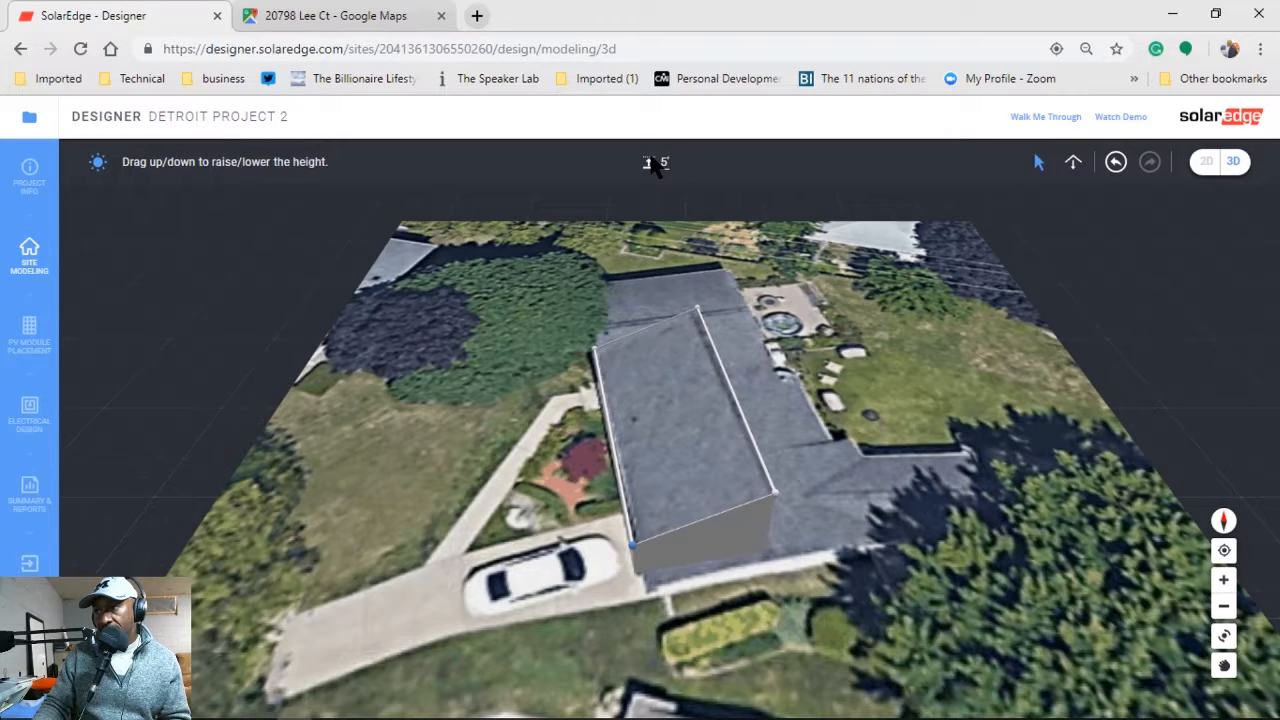
left_click_drag(776, 505, 772, 500)
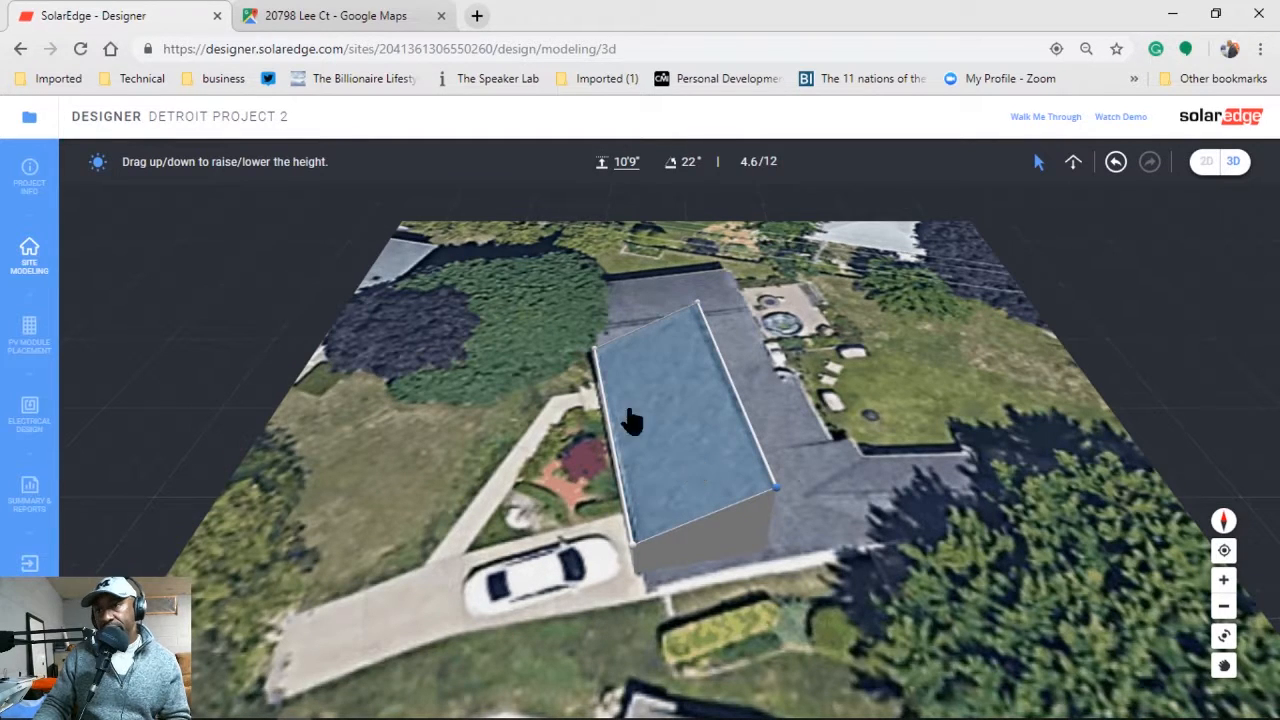
left_click(1206, 161)
left_click(27, 337)
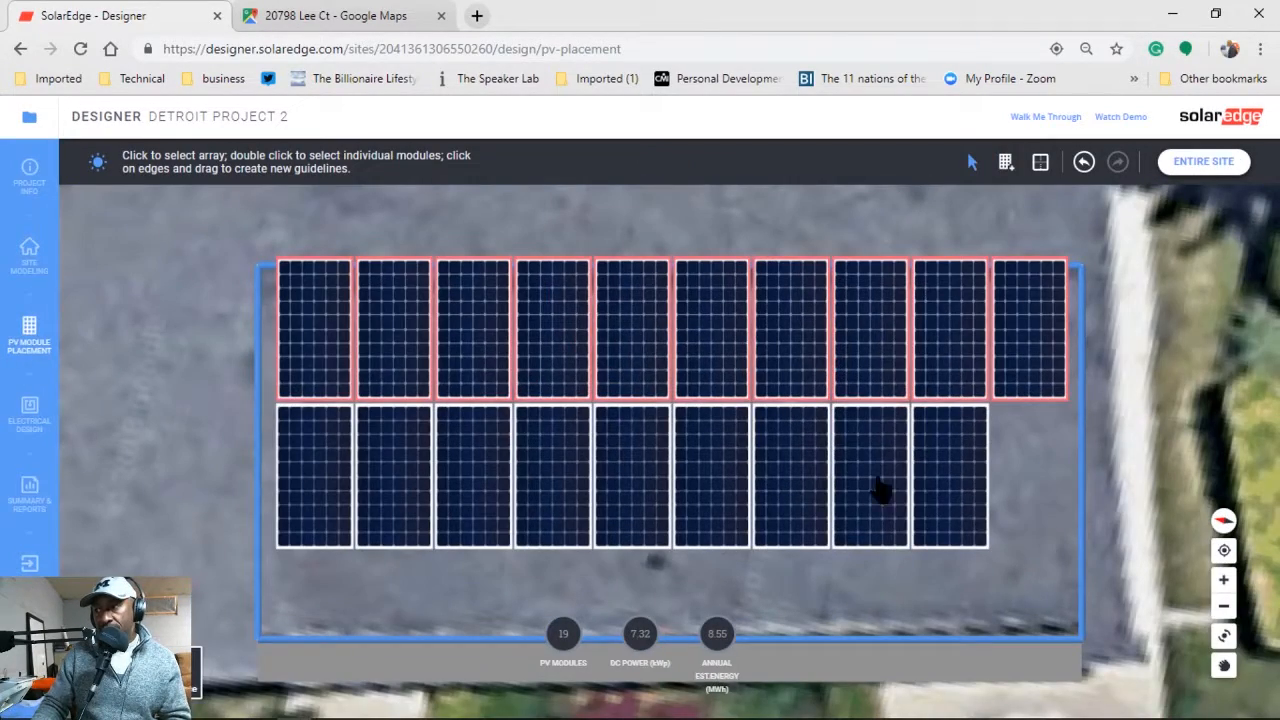
Widen and shift the 19-module array right and up, then regenerate the summary (7.38 MWh).
left_click(740, 462)
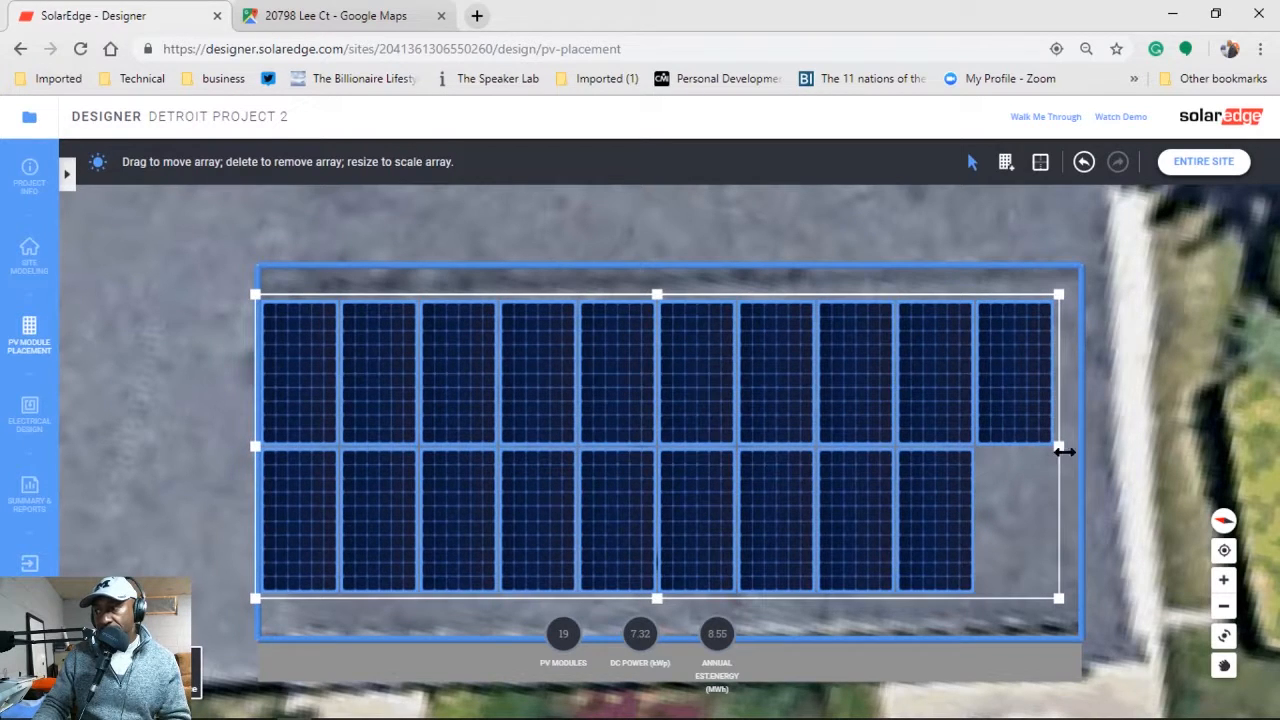
left_click_drag(1064, 446, 1090, 442)
mouse_move(808, 428)
left_mouse_down()
mouse_move(837, 423)
mouse_move(826, 429)
mouse_move(822, 414)
left_mouse_up()
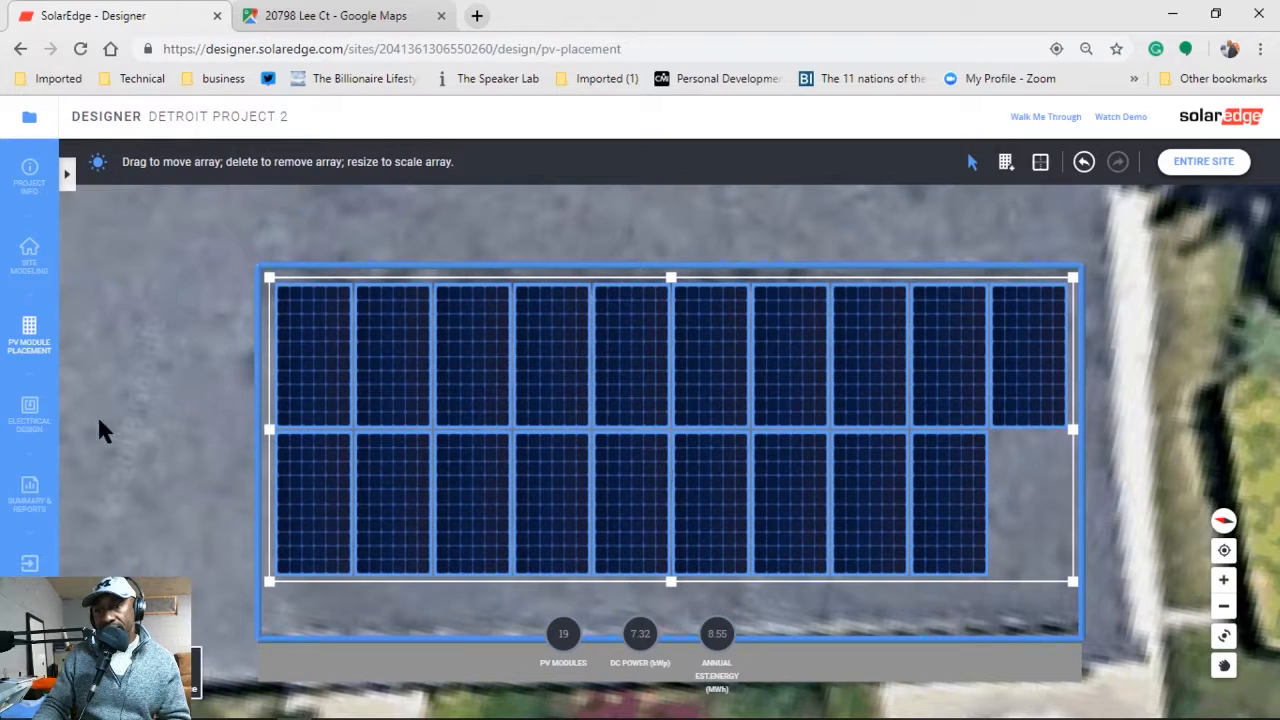
left_click(18, 418)
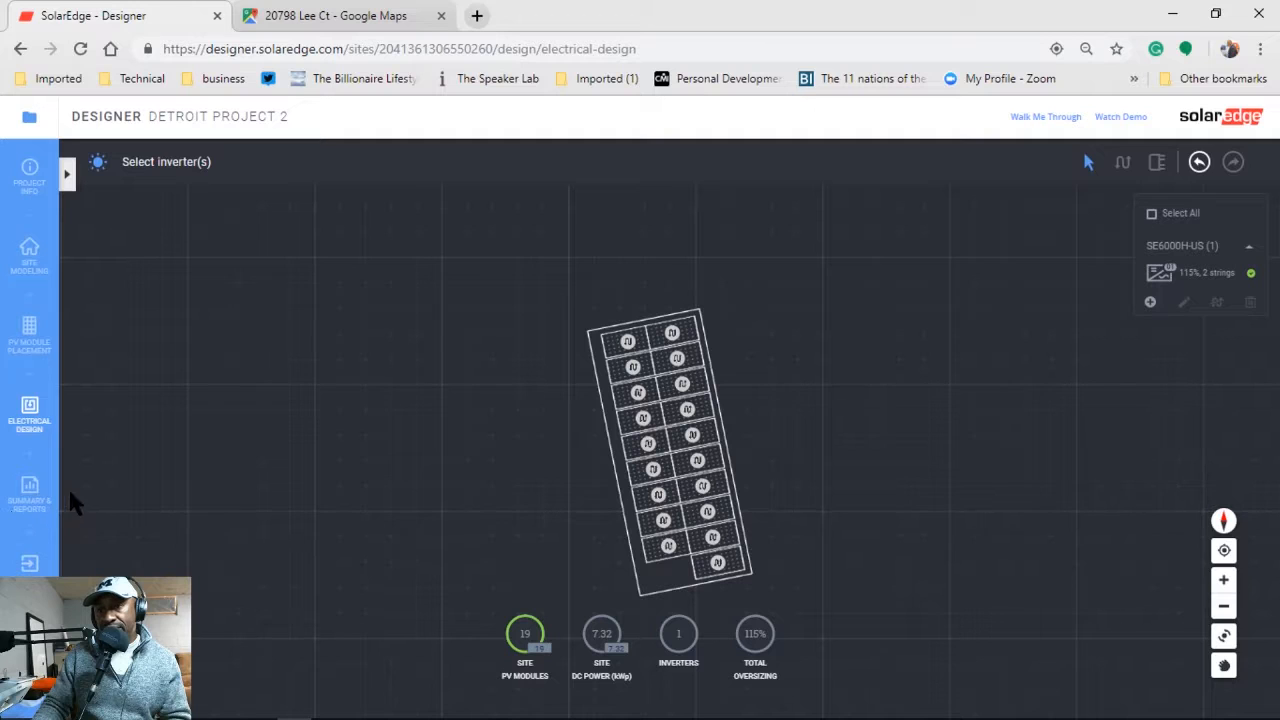
left_click(35, 495)
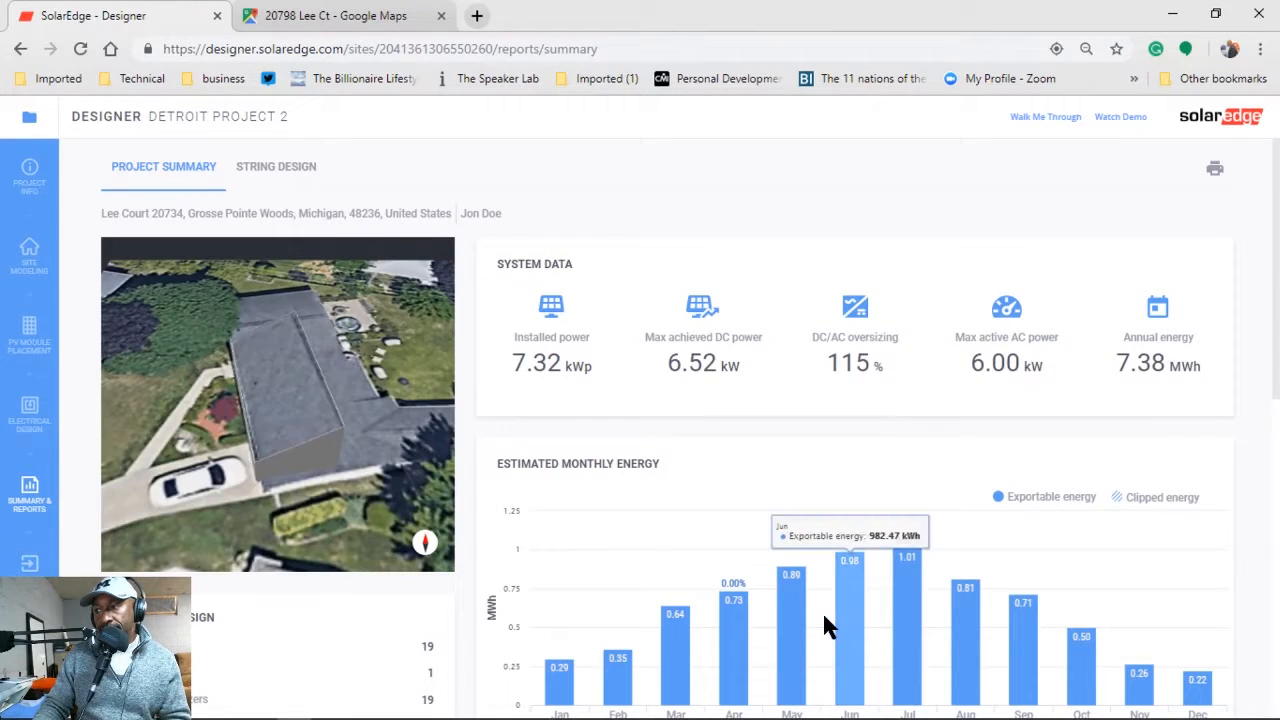
scroll(822, 611, "down", 3)
scroll(822, 626, "up", 3)
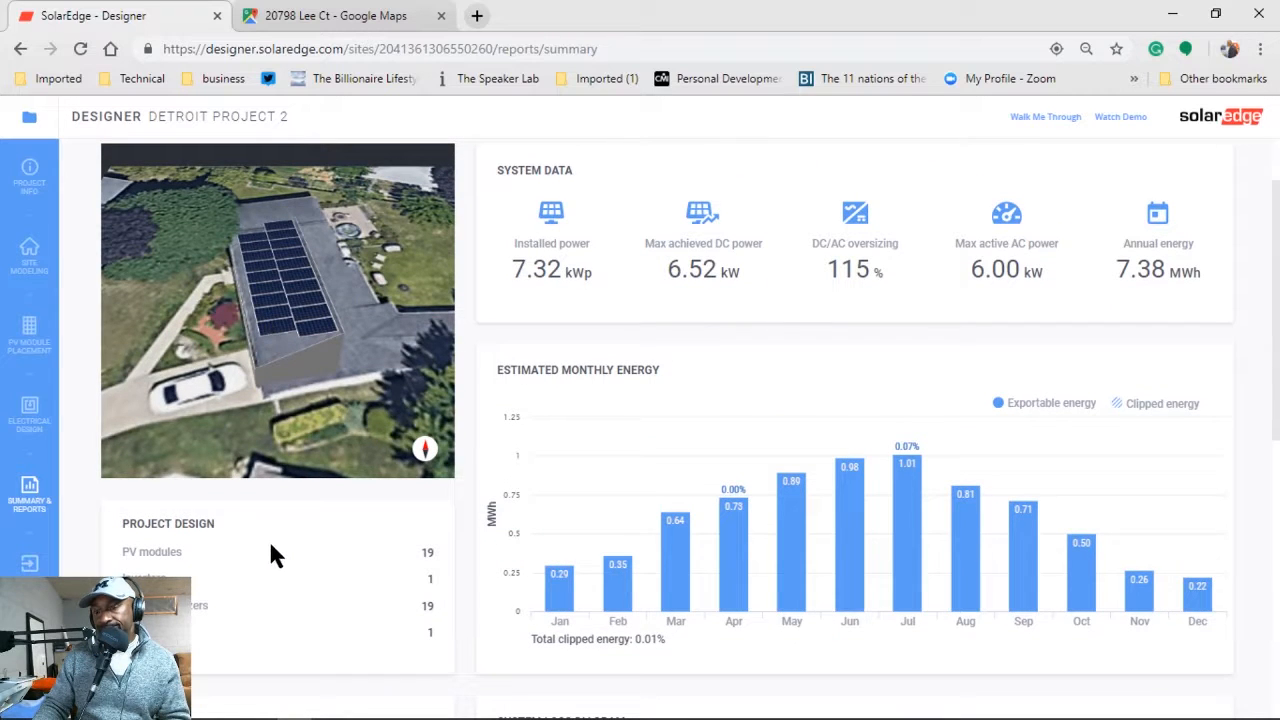
scroll(275, 555, "down", 3)
scroll(276, 556, "down", 4)
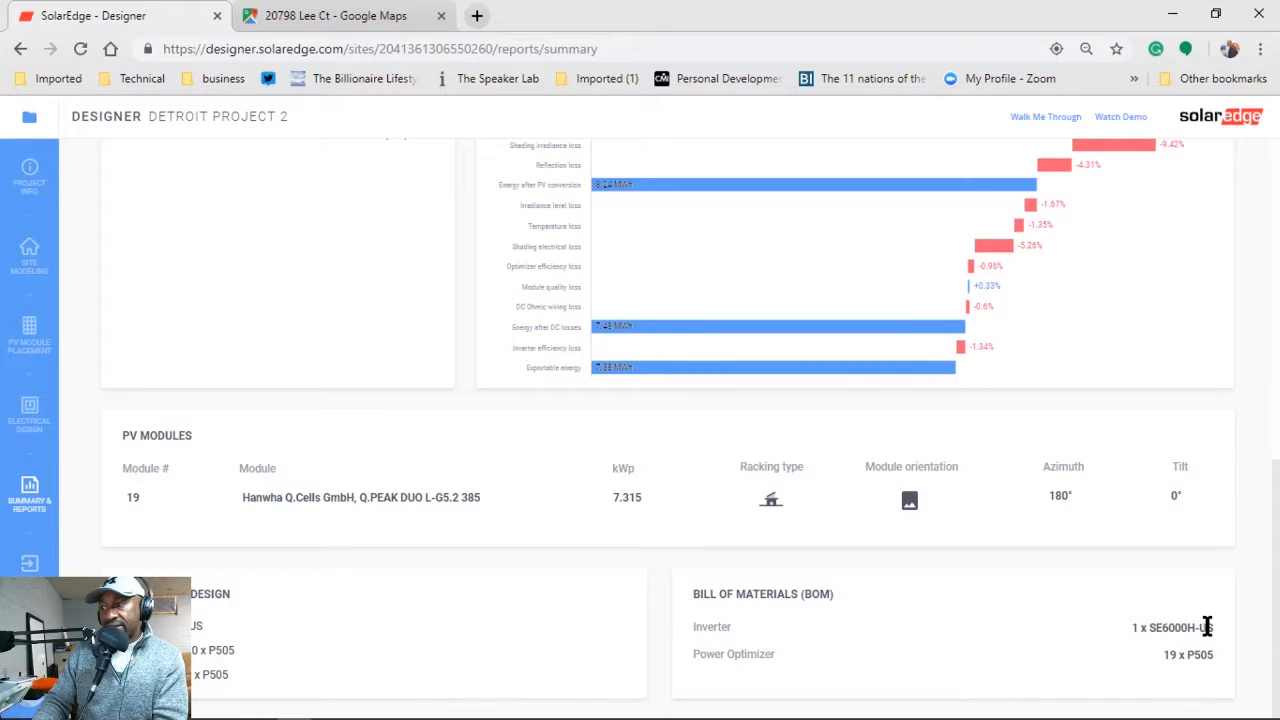
mouse_move(1238, 712)
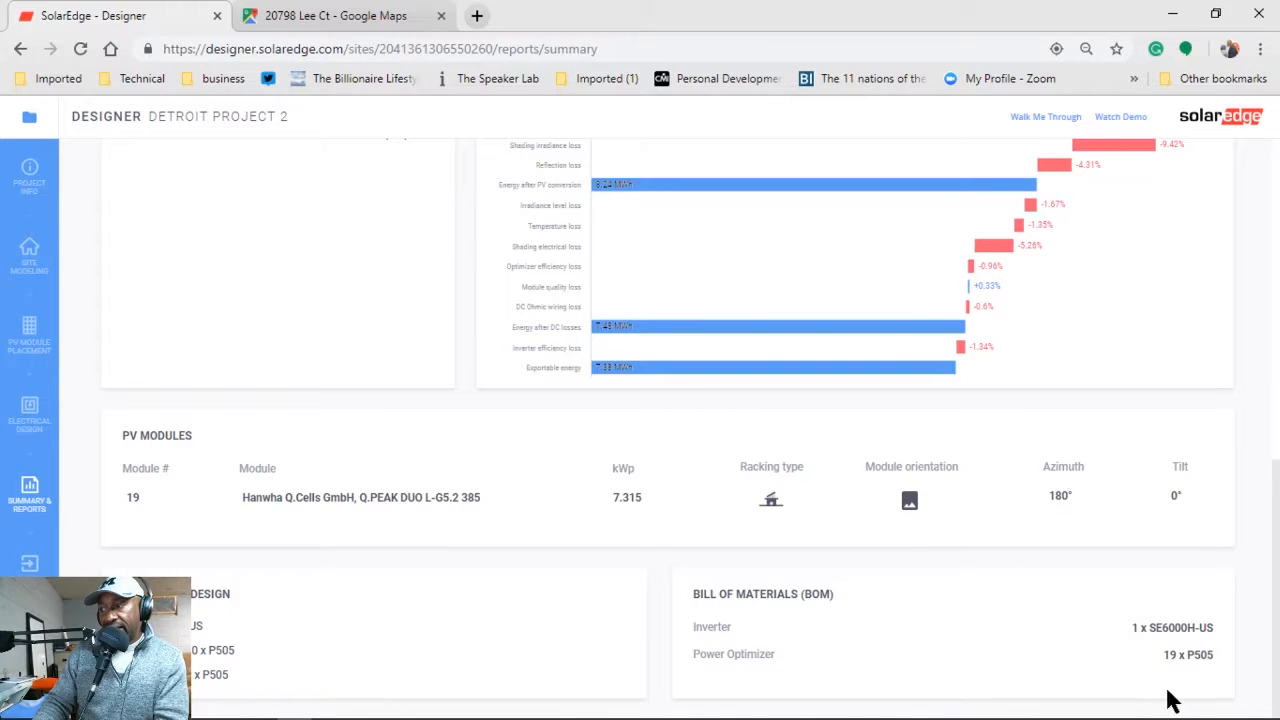
scroll(523, 703, "up", 4)
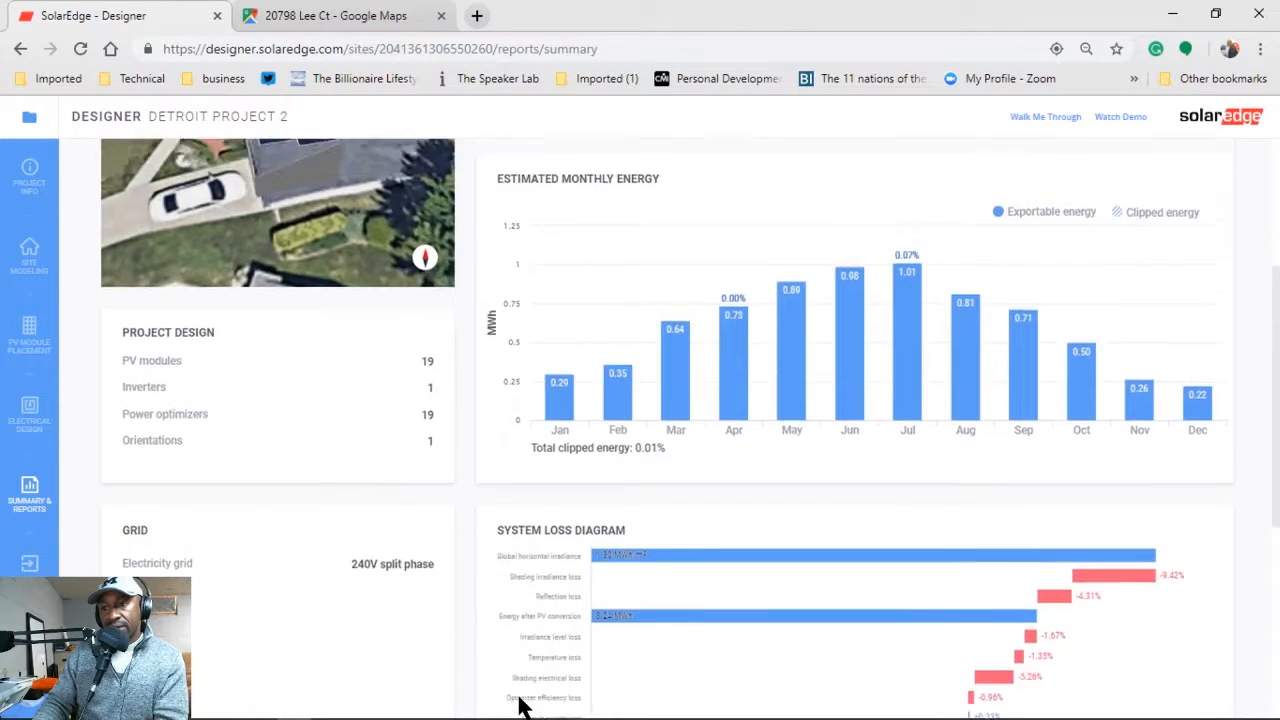
scroll(523, 703, "down", 4)
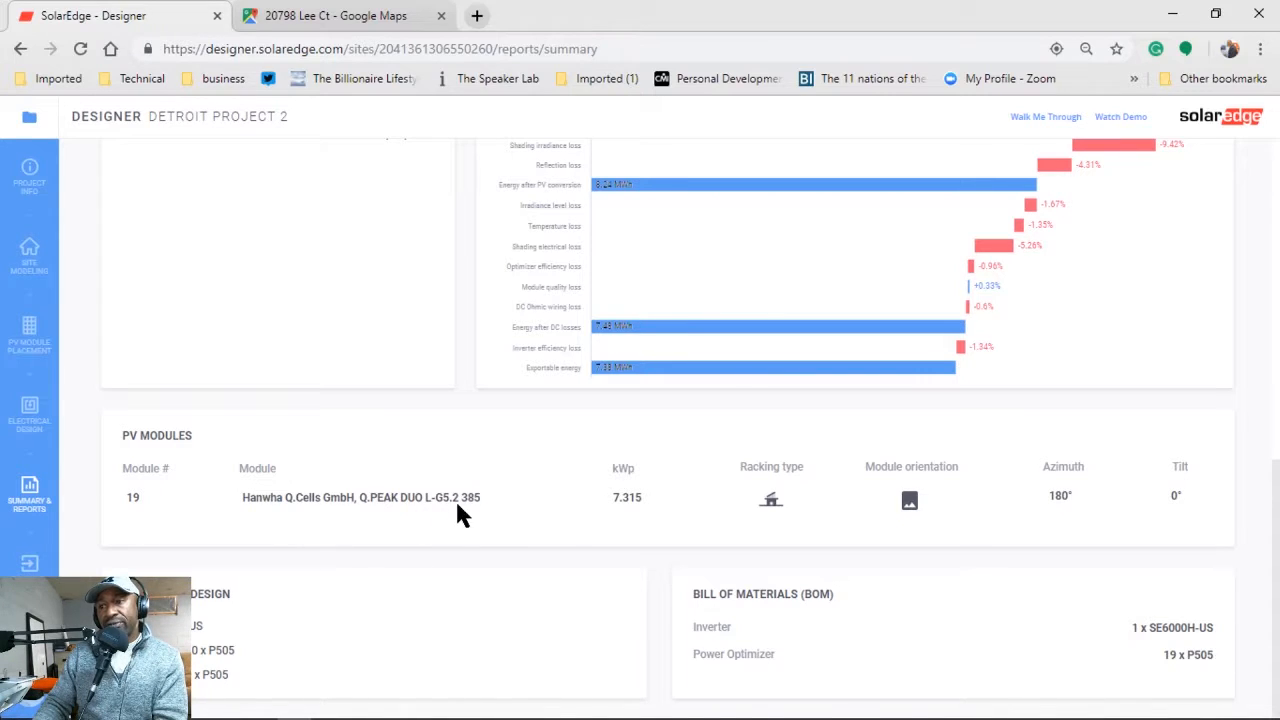
scroll(502, 477, "up", 7)
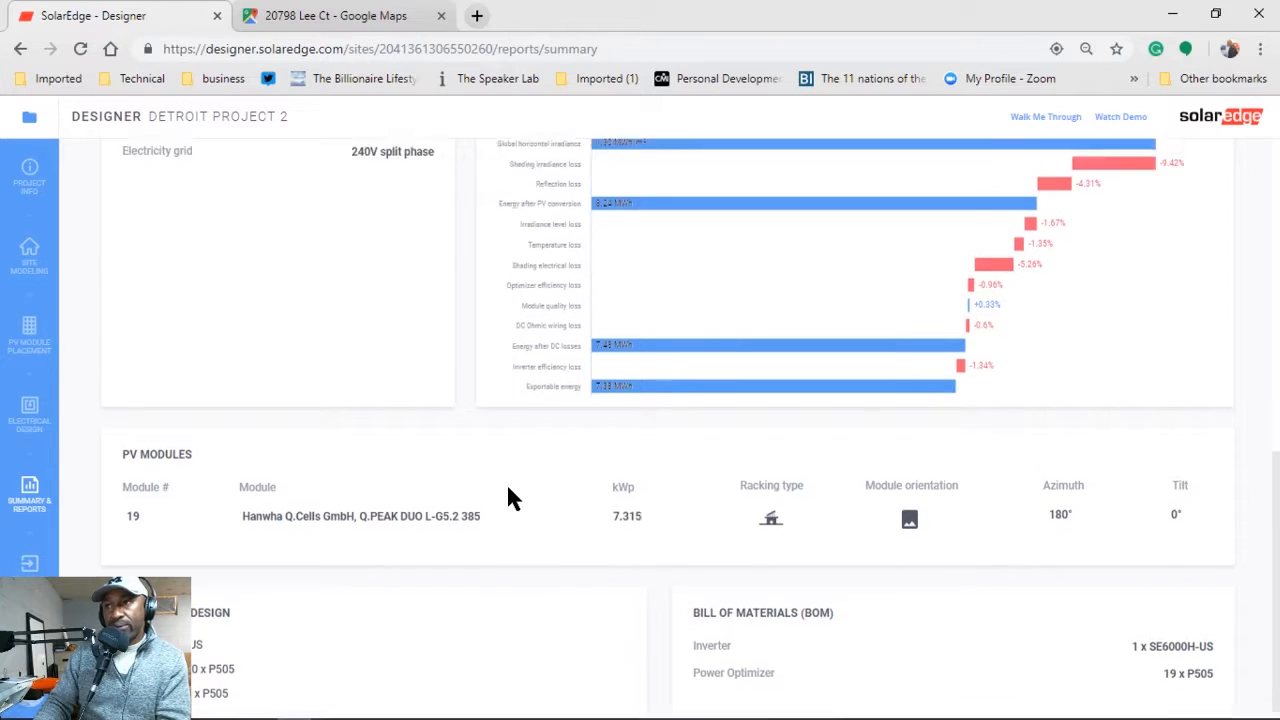